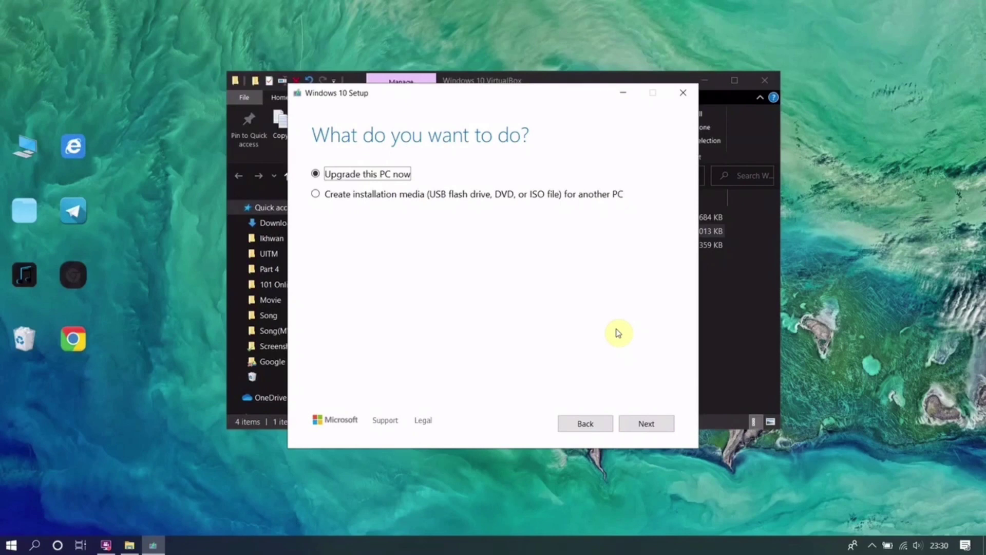
- Choose to create an ISO file for another PC, keeping the recommended language, edition and architecture
left_click(317, 196)
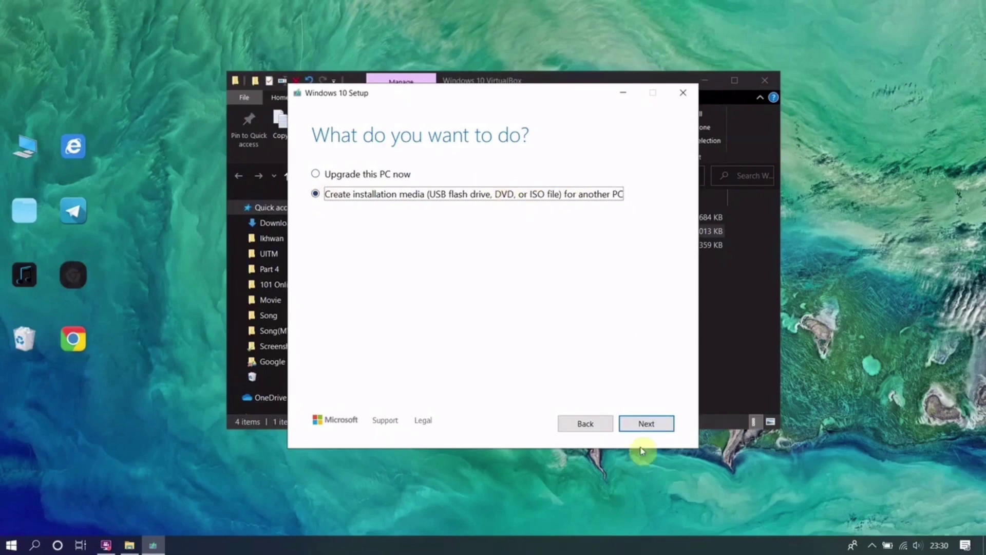
left_click(654, 425)
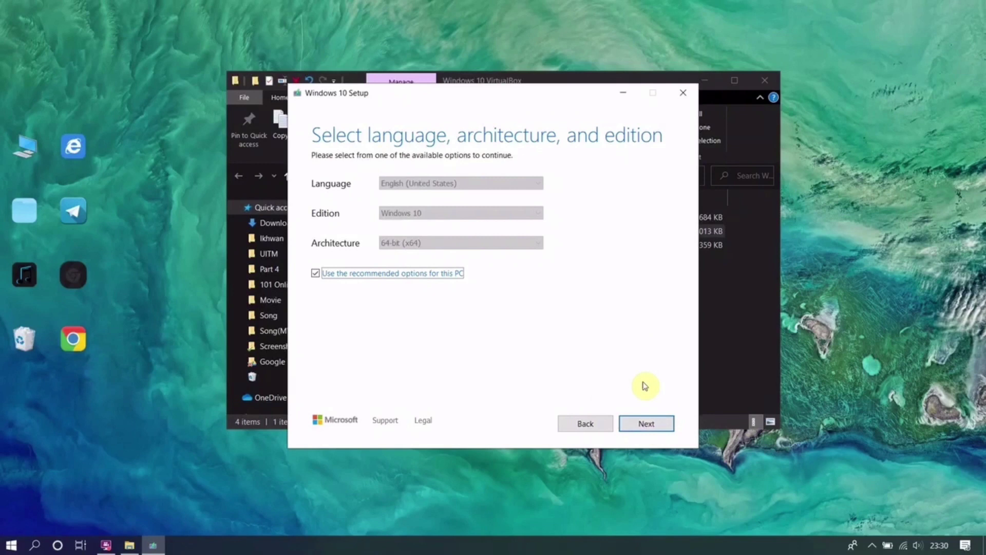
left_click(646, 423)
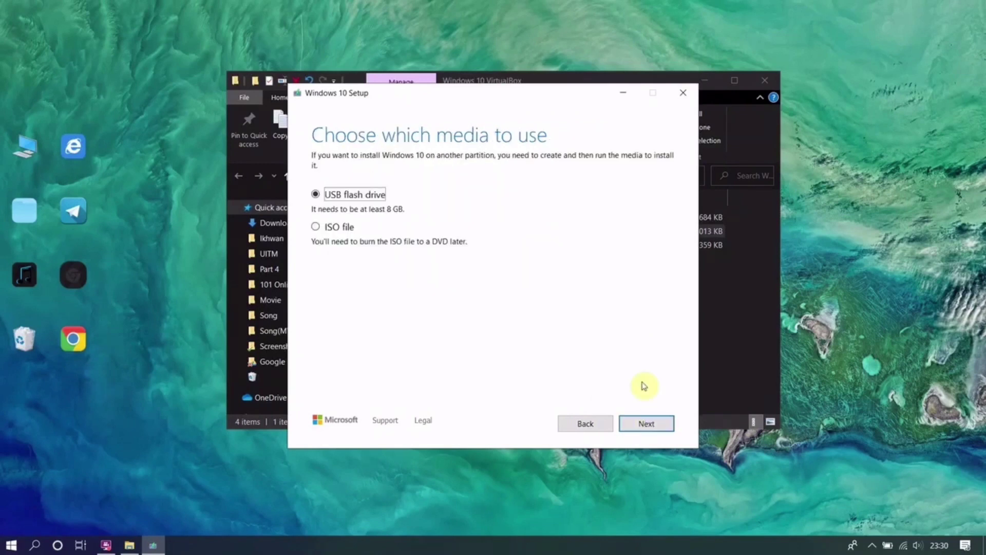
left_click(342, 228)
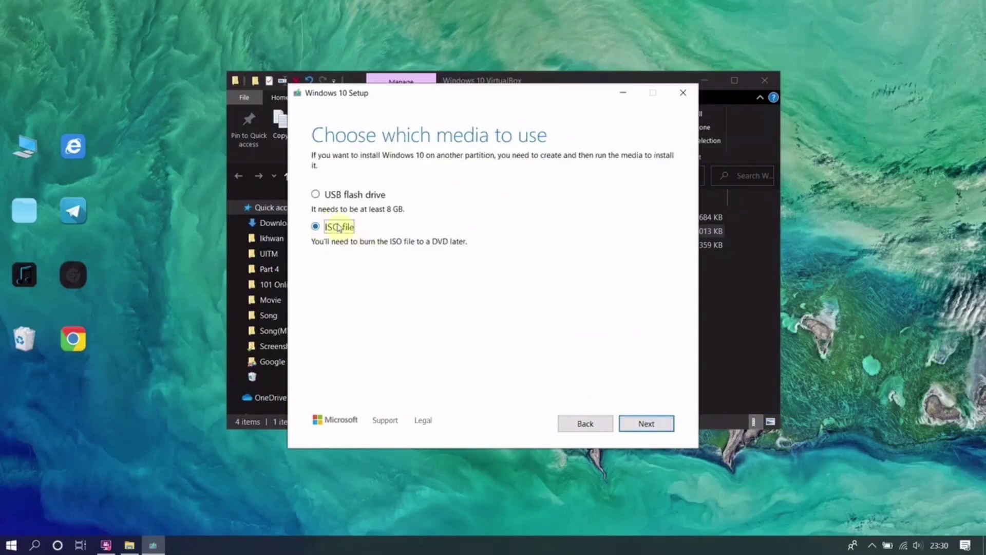
left_click(651, 422)
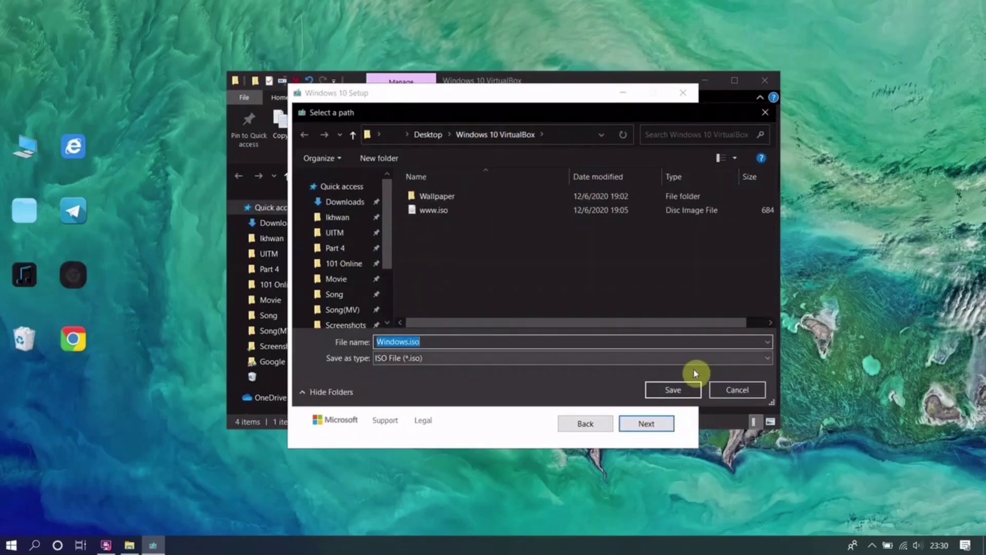
- Save Windows.iso to the Windows 10 VirtualBox folder and finish setup after the download
left_click(687, 389)
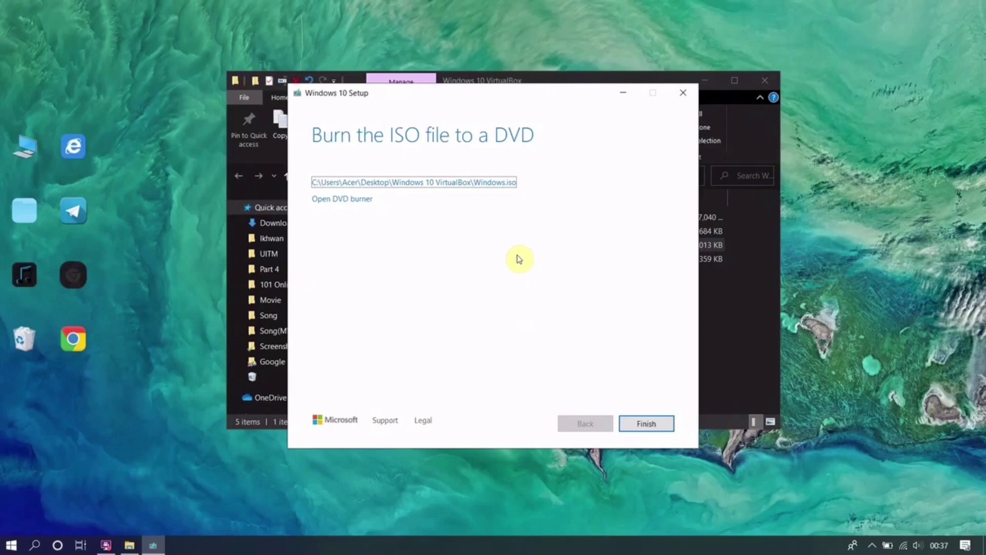
left_click(646, 423)
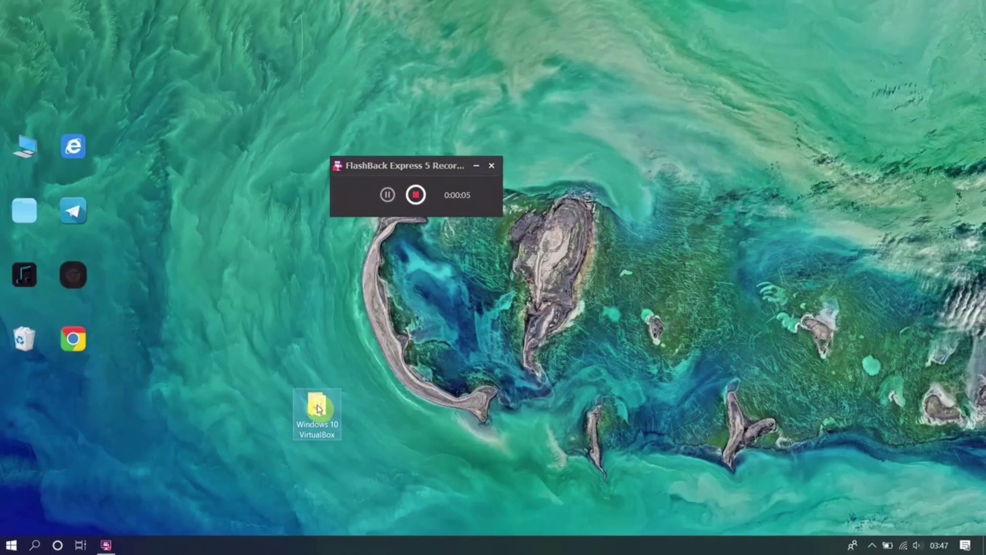
- Open the Windows 10 VirtualBox folder and run the VirtualBox-6.1.4-136177-Win.exe installer
double_click(317, 408)
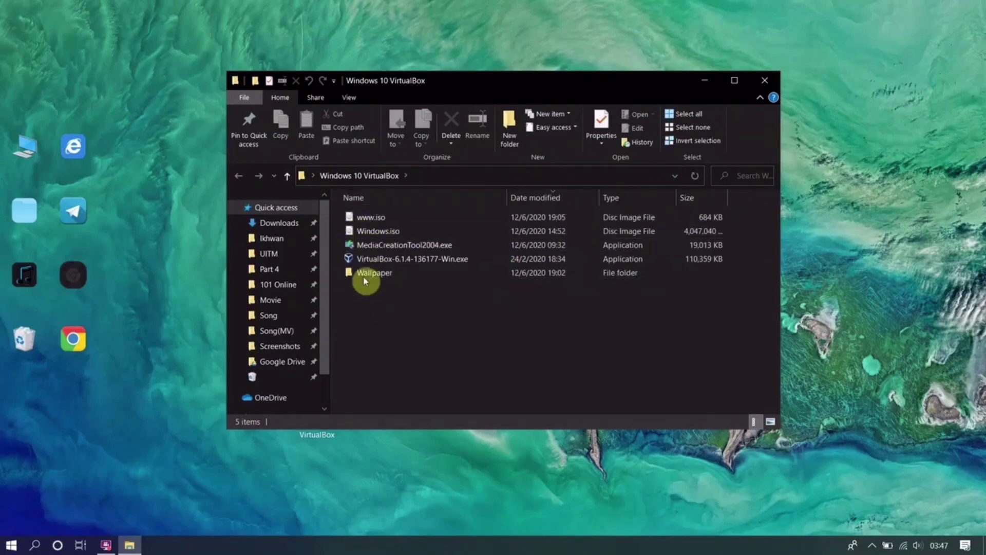
left_click(379, 263)
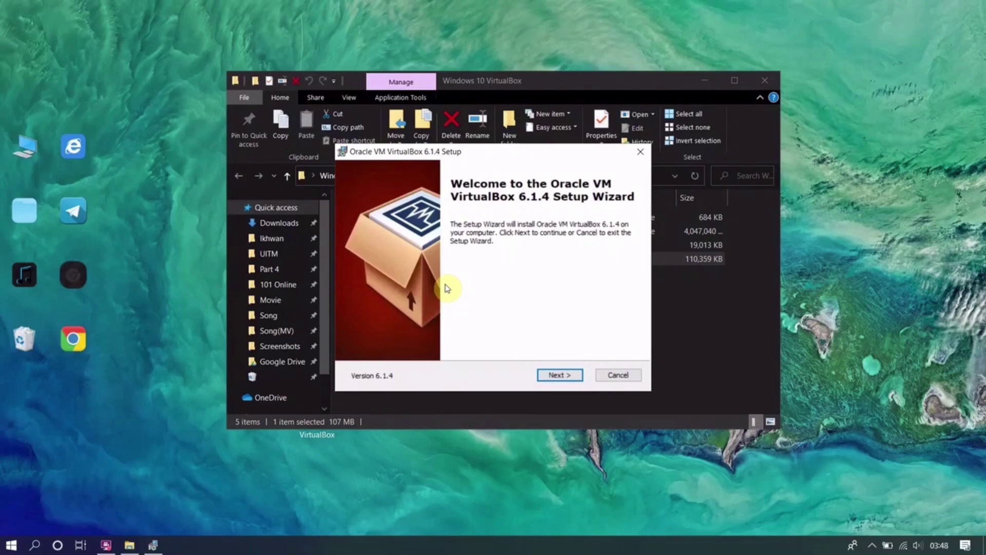
- Install VirtualBox 6.1.4 with default features and shortcuts, accepting the network reset, then close the installer
left_click(559, 375)
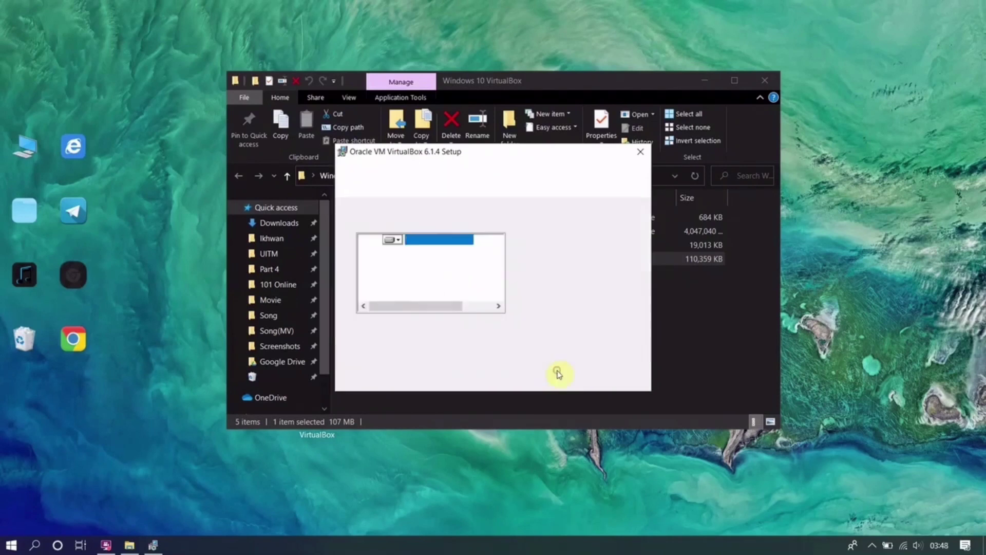
left_click(558, 375)
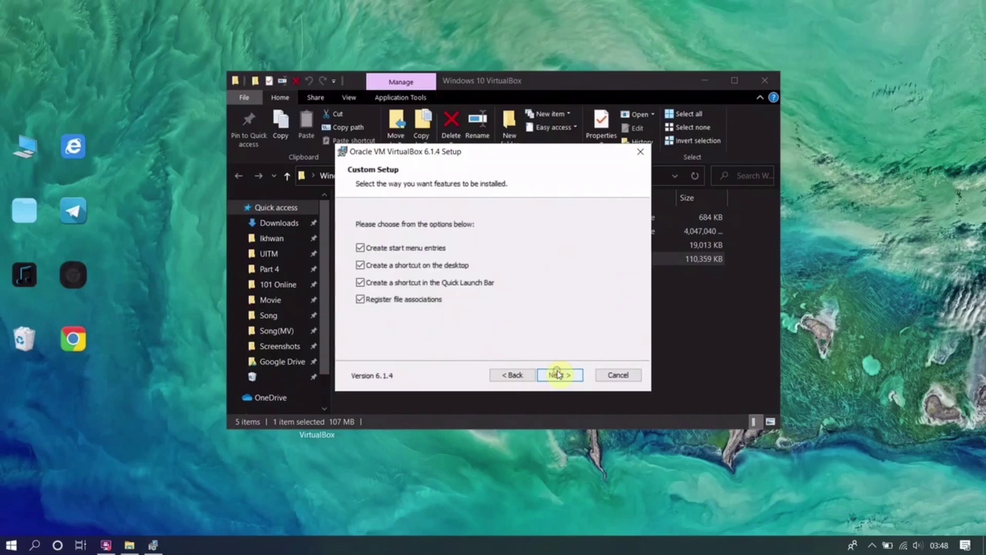
left_click(558, 374)
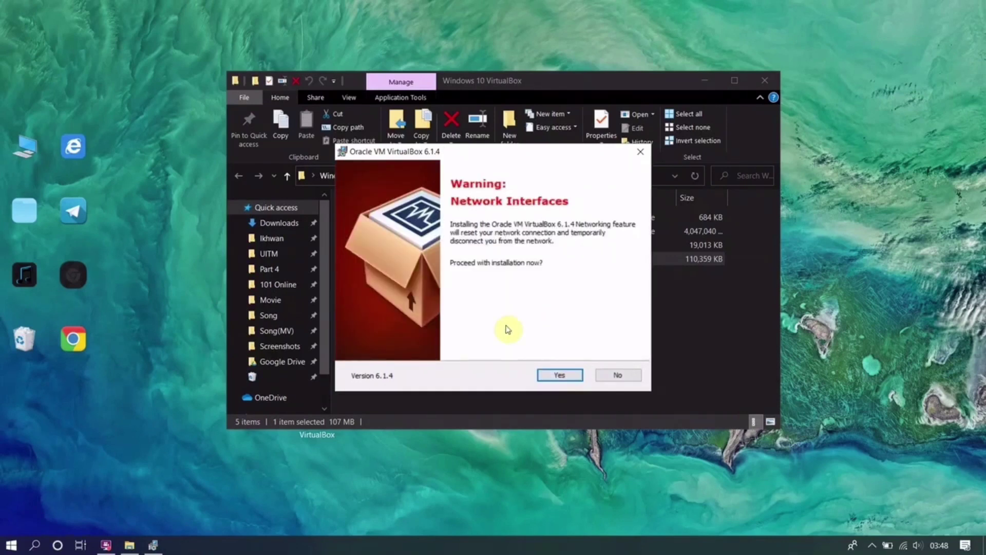
left_click(568, 373)
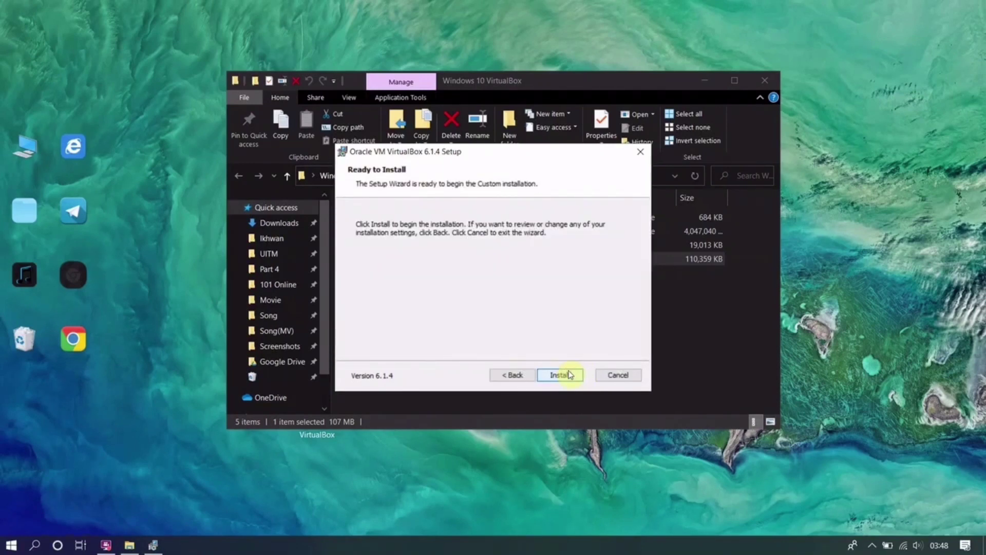
left_click(566, 374)
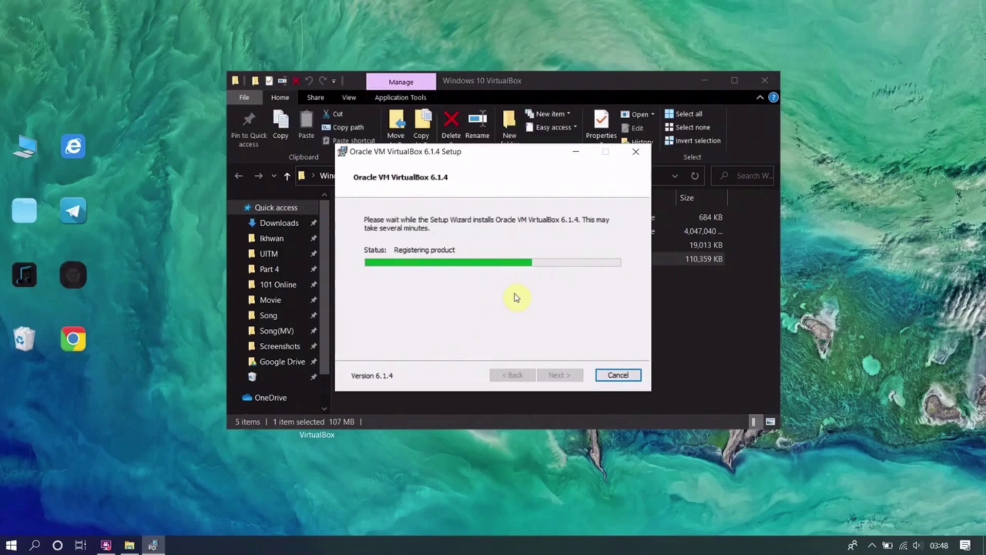
left_click(106, 546)
left_click(106, 546)
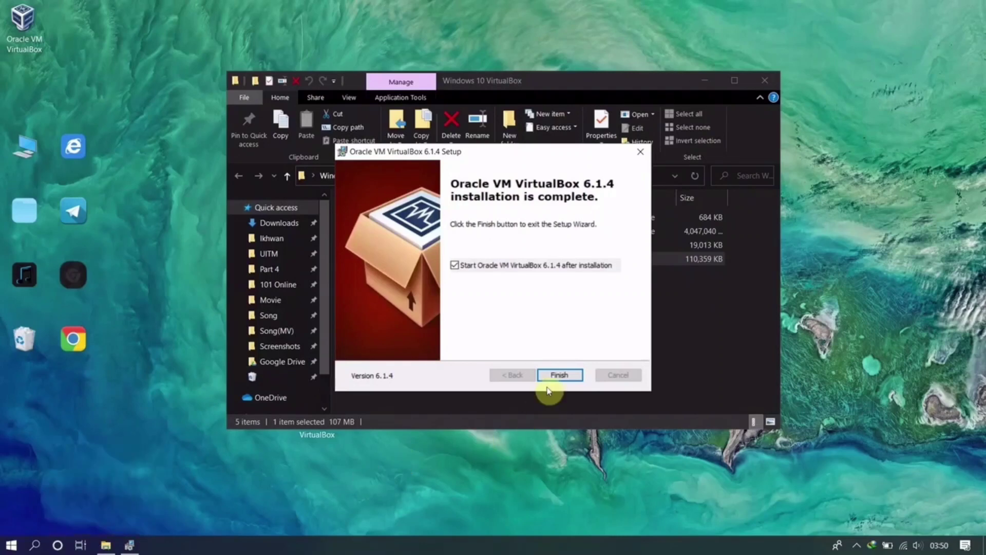
left_click(557, 375)
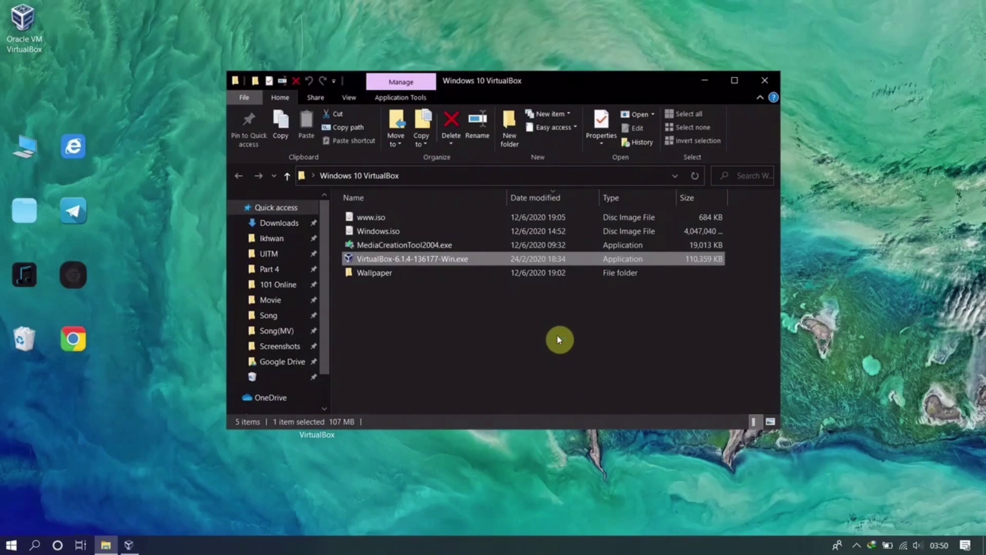
- Start a new virtual machine in VirtualBox Manager and name it 'Windows10 64bit'
left_click(136, 539)
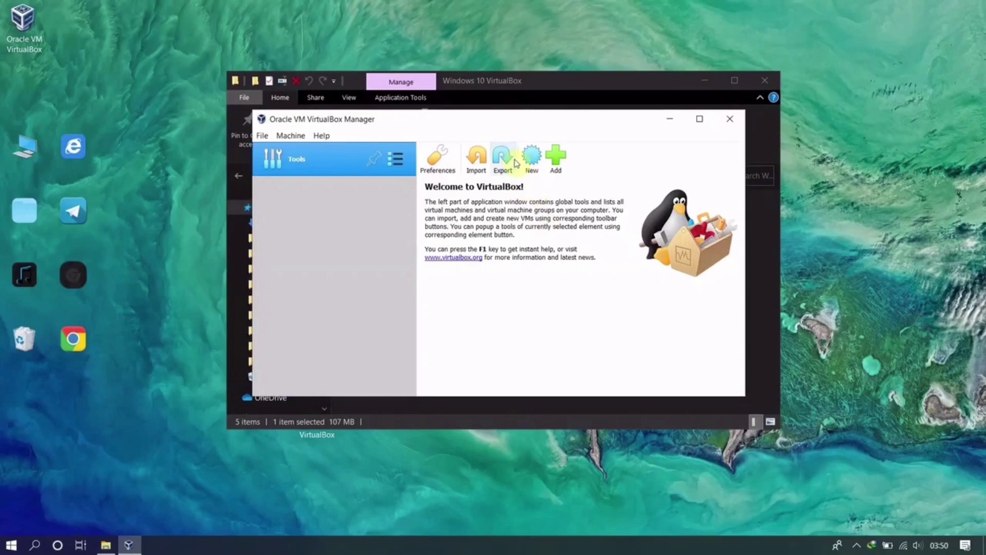
left_click(529, 161)
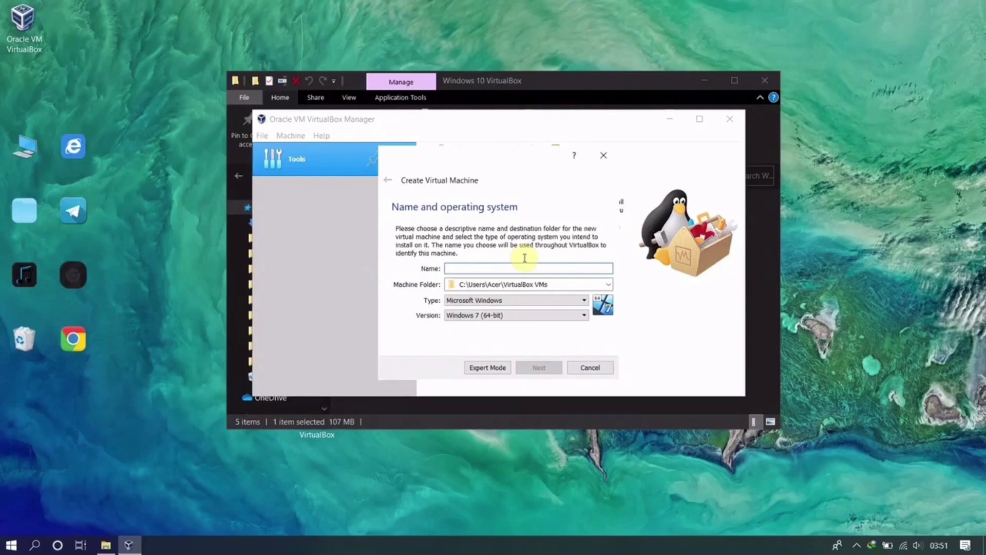
type("Wi")
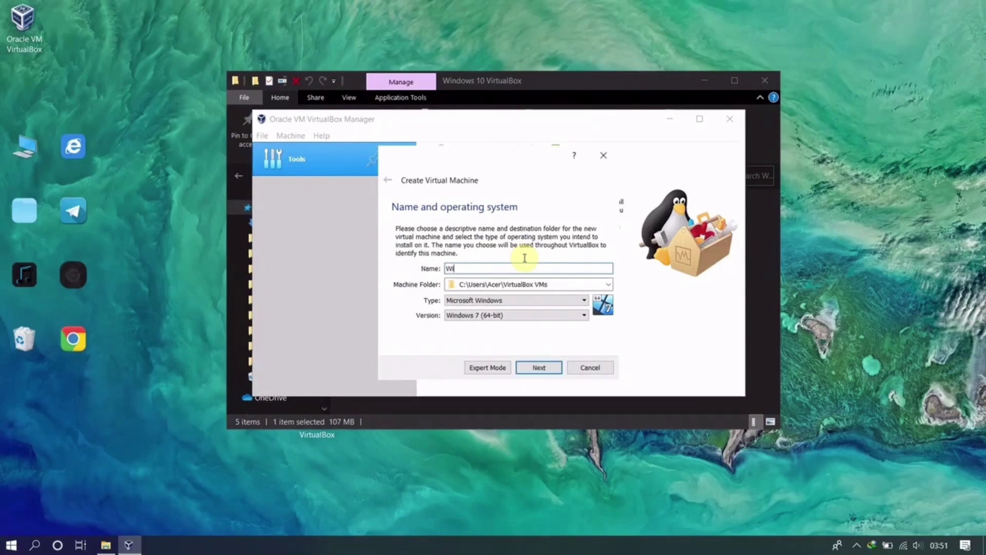
type("ndows10 64bit")
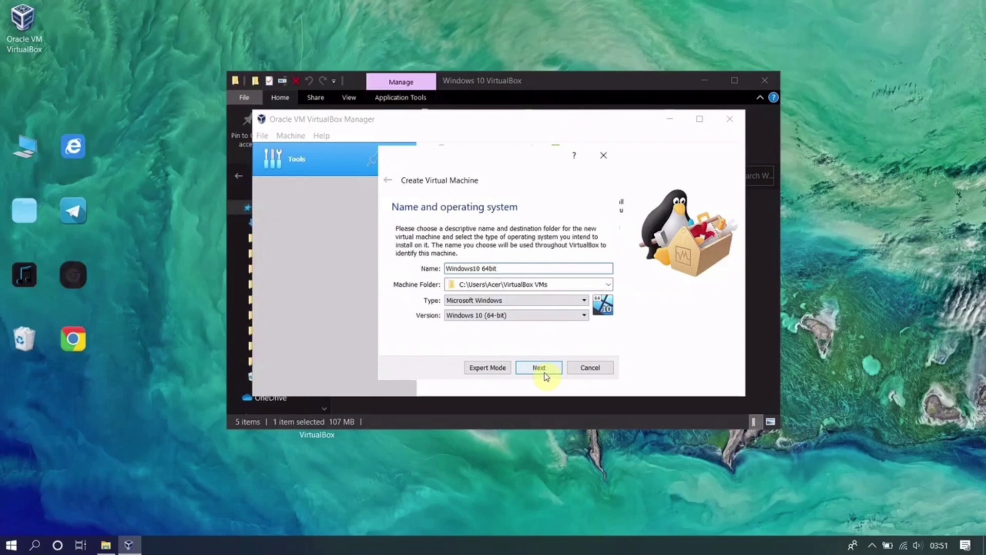
- Keep the recommended 2048 MB of memory and choose to create a new virtual hard disk
left_click(545, 376)
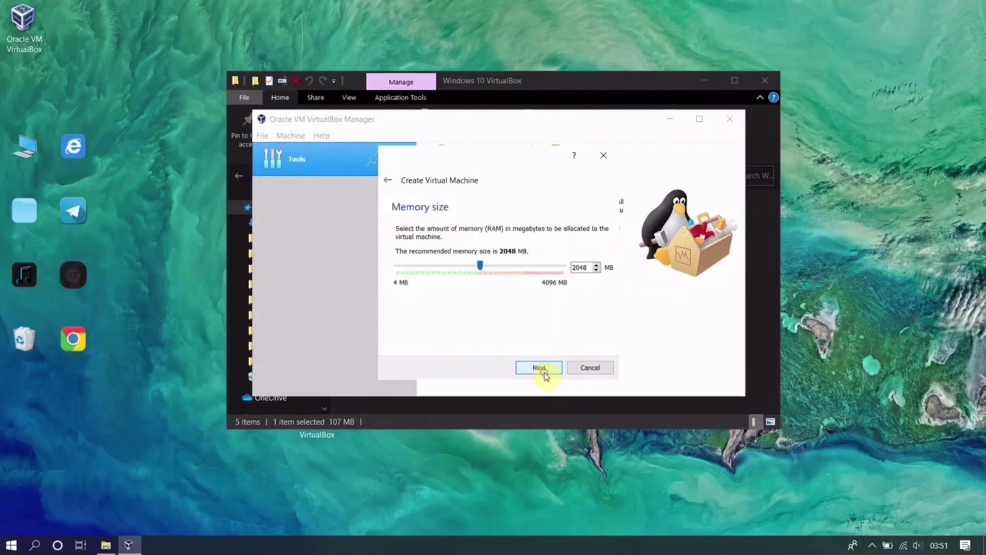
left_click(545, 377)
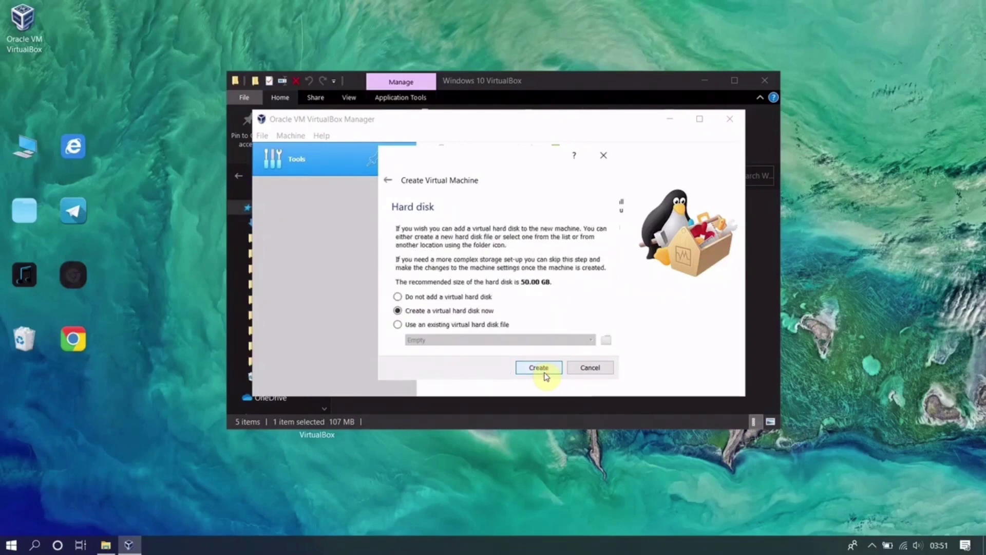
left_click(545, 377)
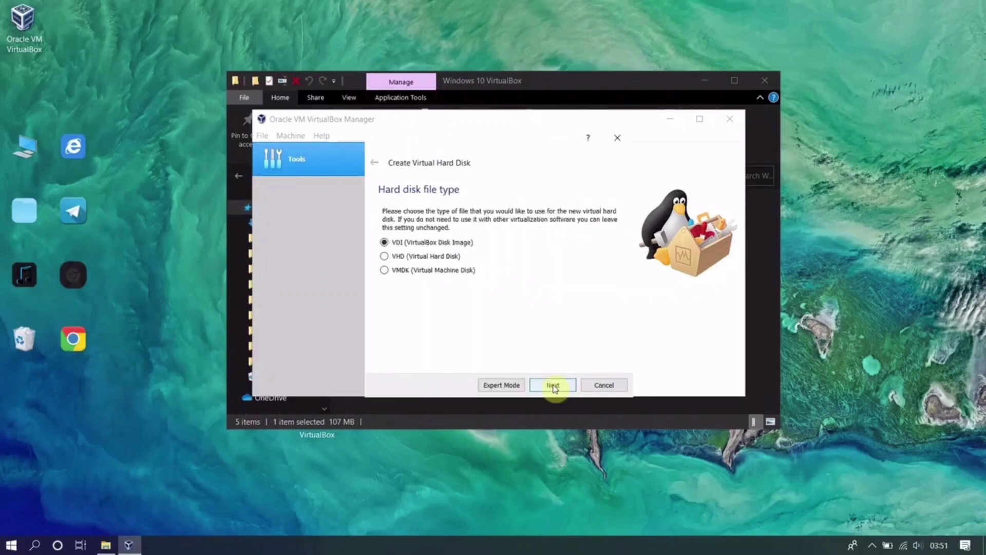
- Create a dynamically allocated 90 GB VDI disk for Windows10 64bit
left_click(553, 386)
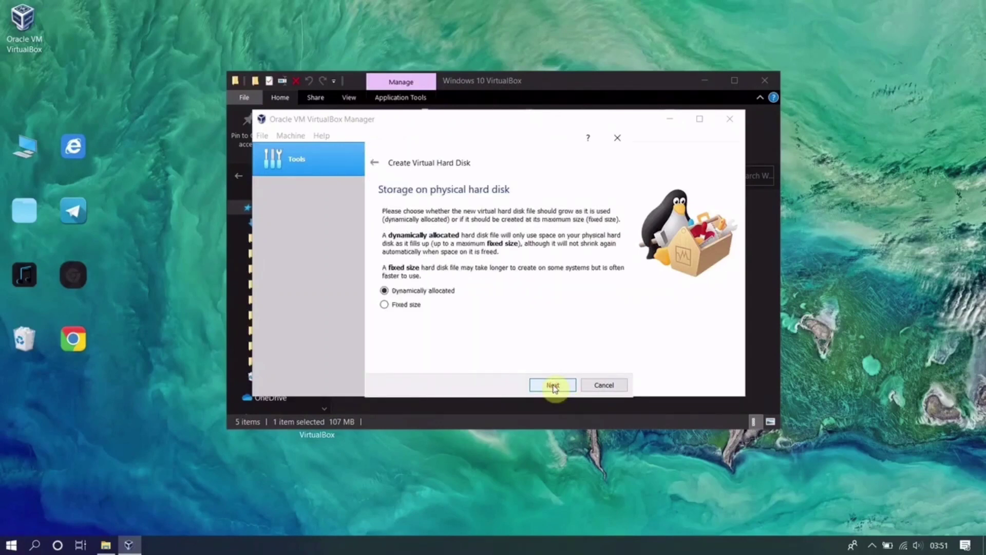
left_click(552, 385)
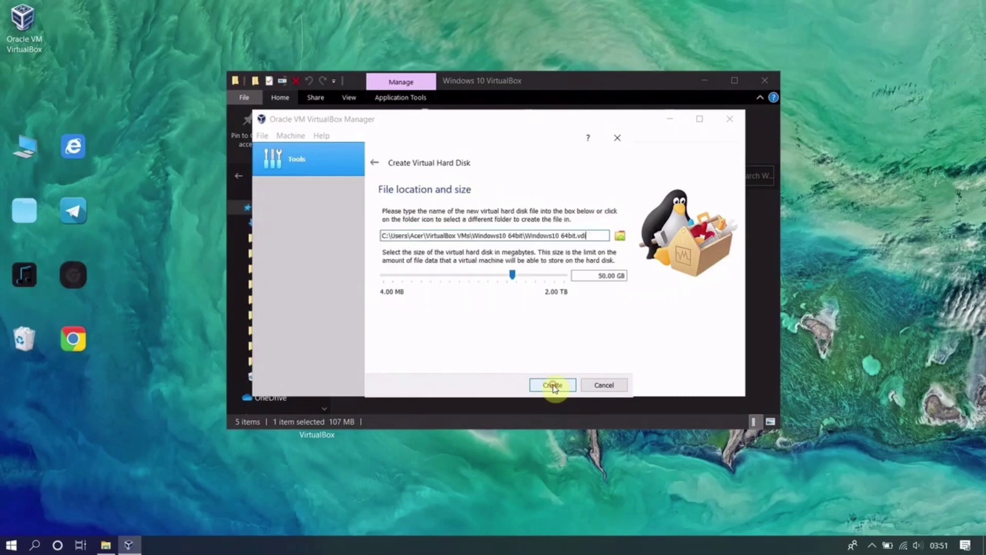
left_click(604, 275)
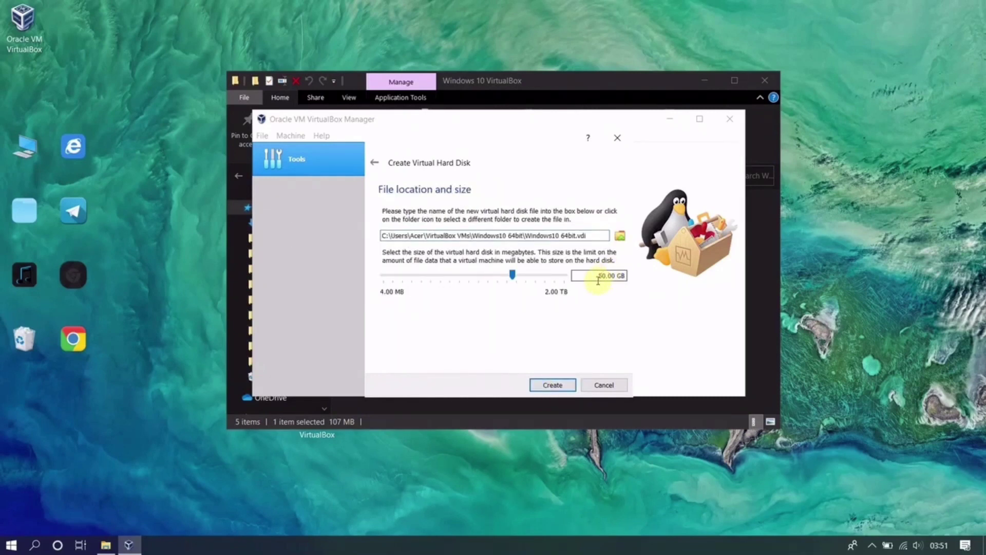
key("BackSpace")
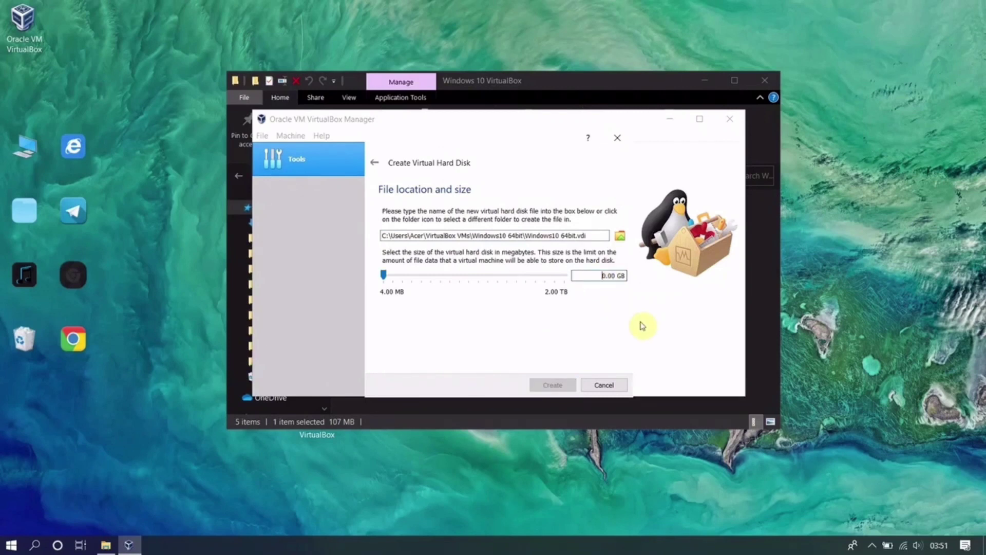
type("9")
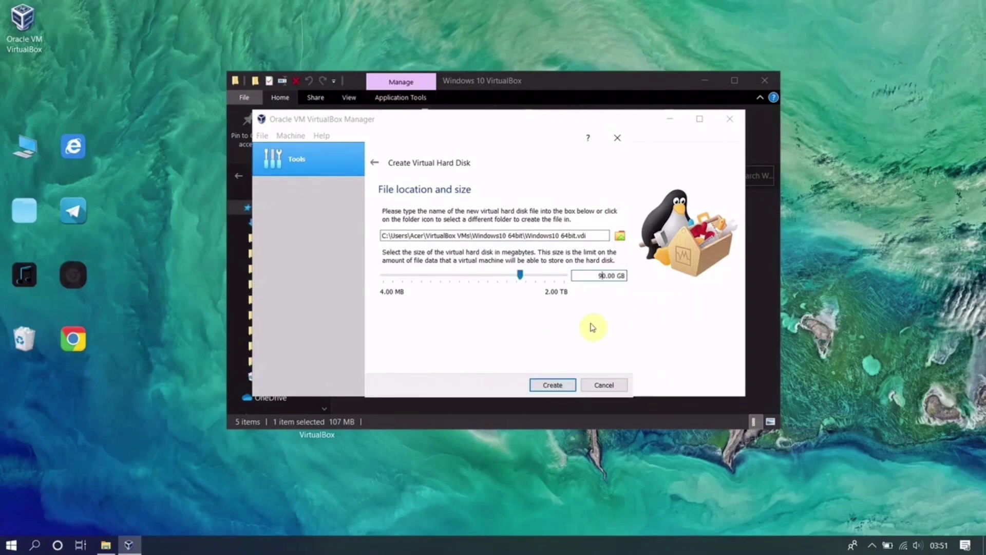
left_click(552, 385)
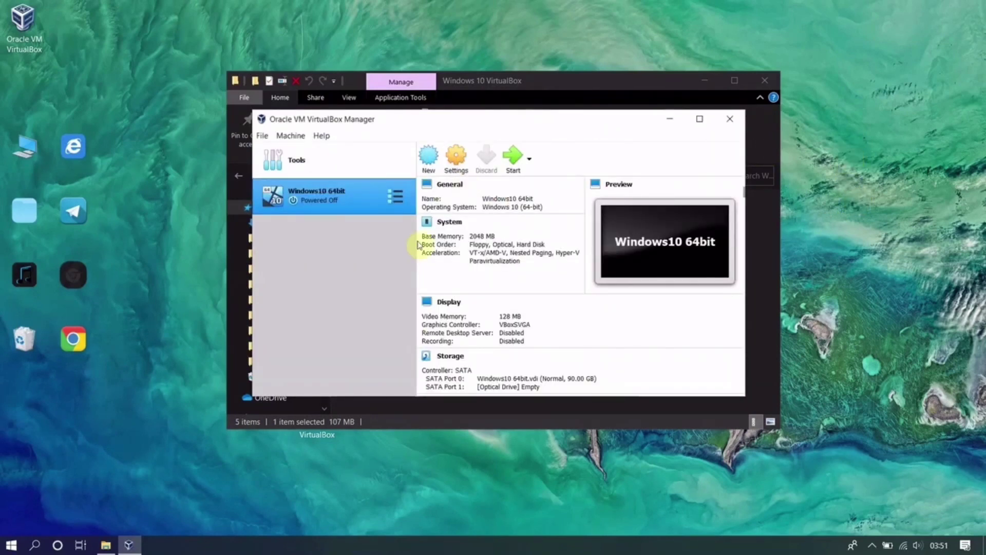
- In Windows10 64bit's storage settings, remove the empty optical drive
left_click(470, 157)
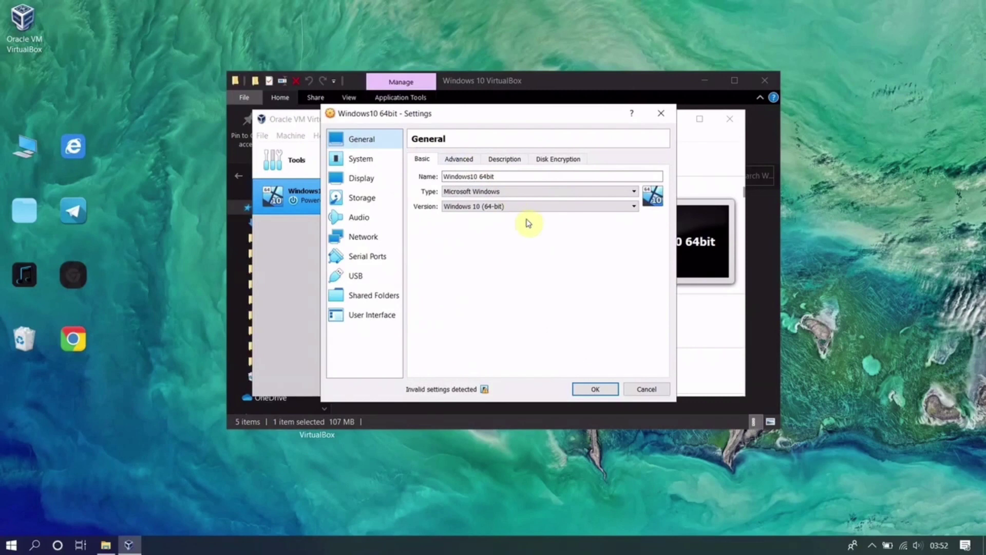
left_click(362, 198)
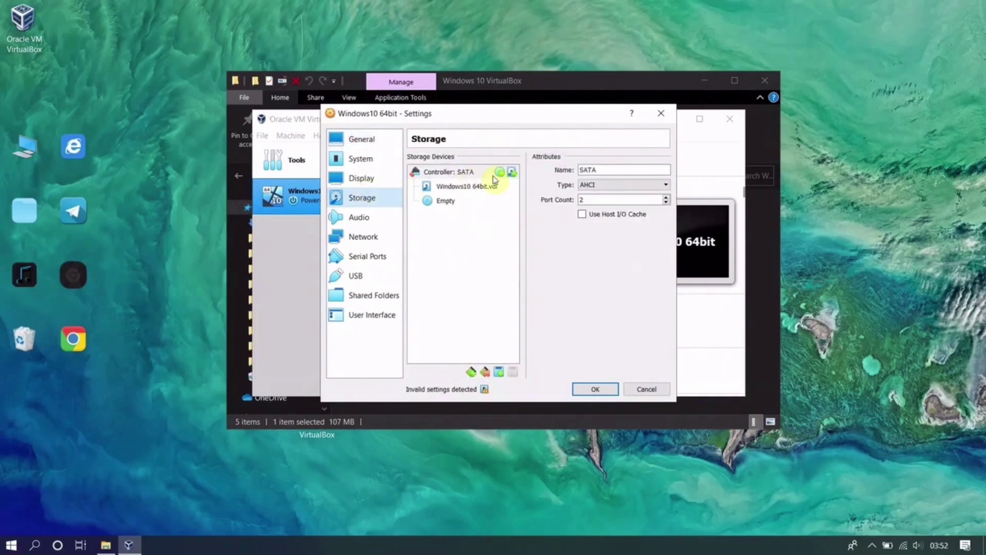
left_click(446, 200)
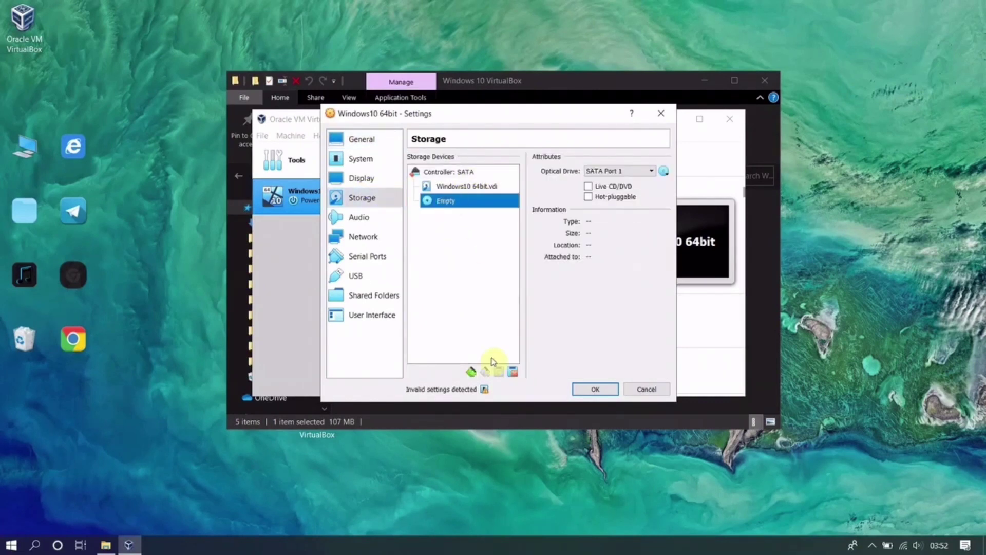
left_click(515, 372)
left_click(476, 303)
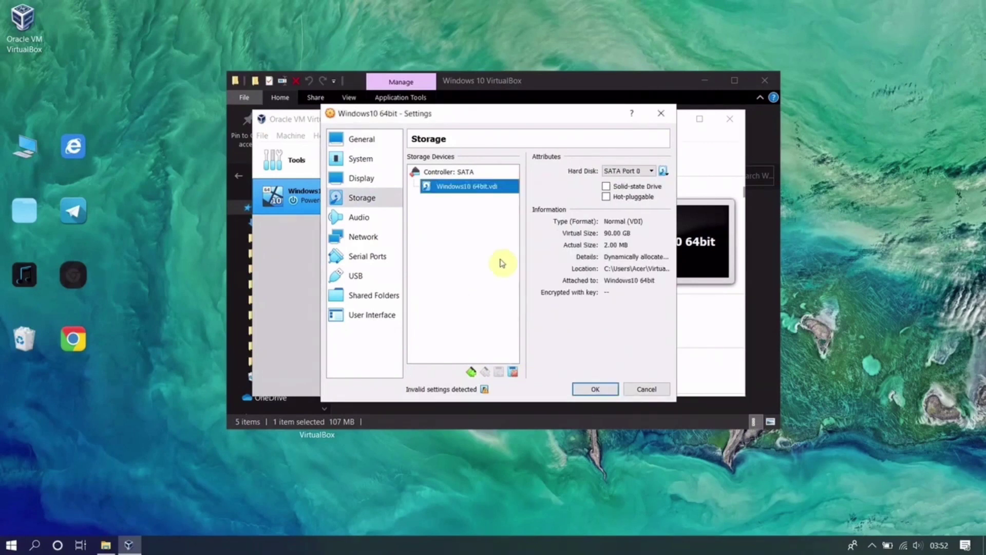
left_click(472, 372)
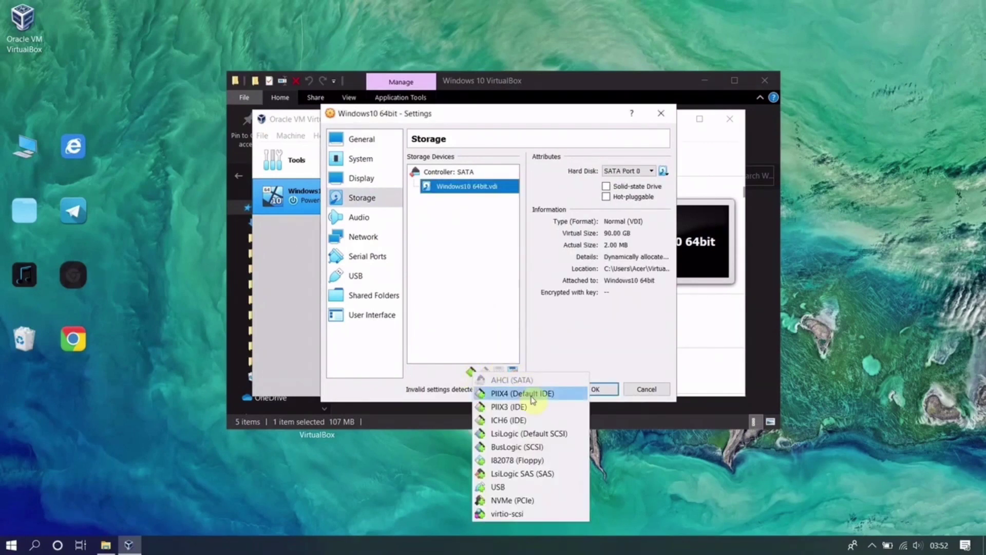
left_click(501, 307)
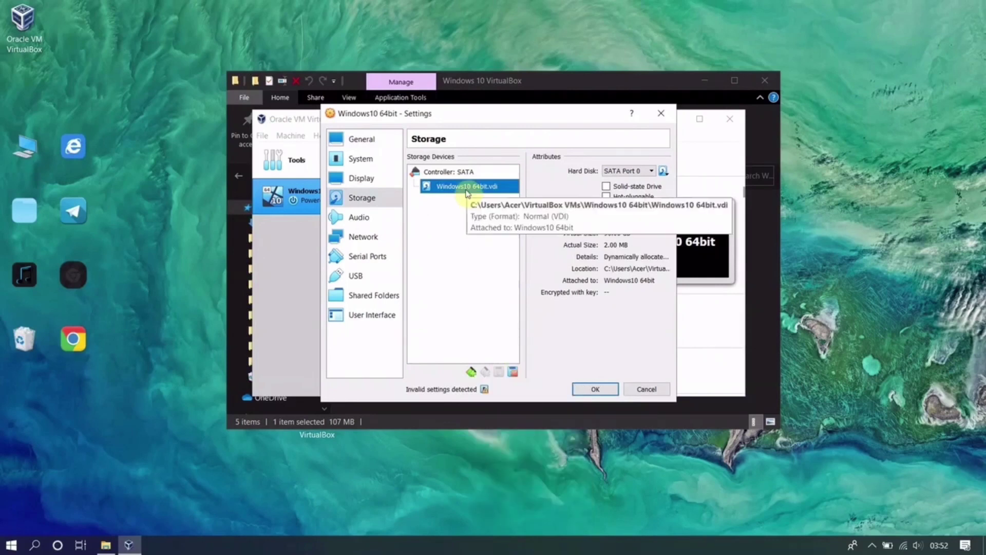
- Add a new optical drive to the SATA controller
left_click(452, 171)
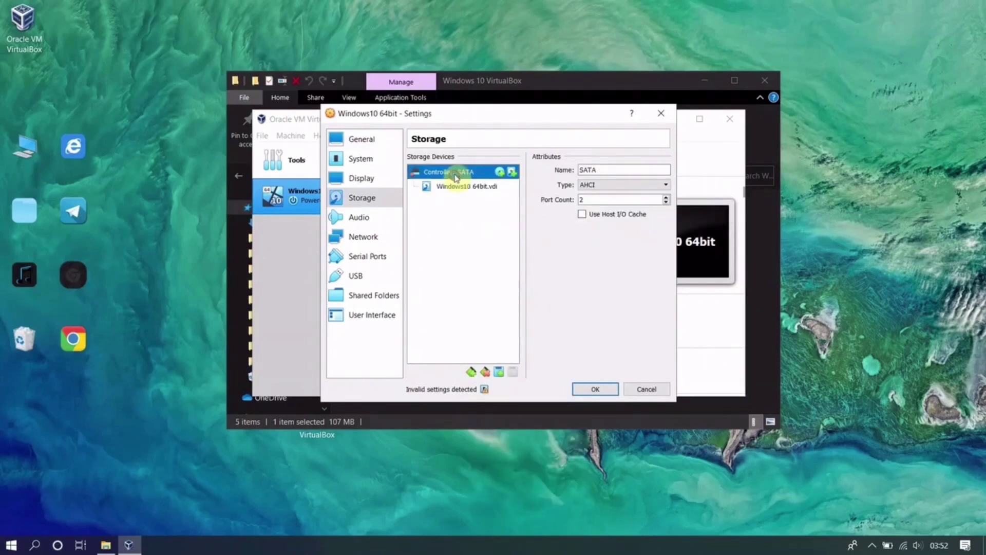
left_click(501, 374)
left_click(532, 376)
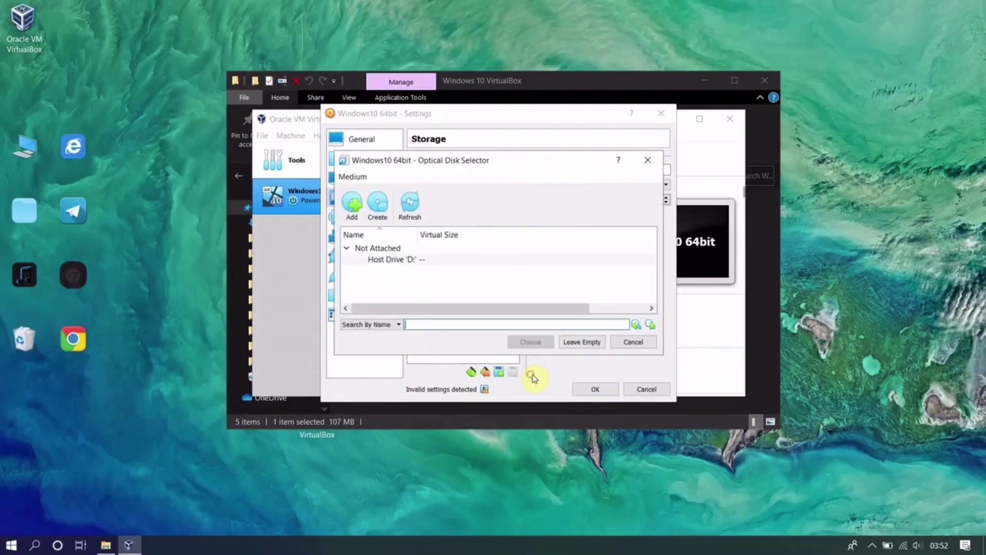
- Load Windows.iso and attach it to the new optical drive
left_click(354, 218)
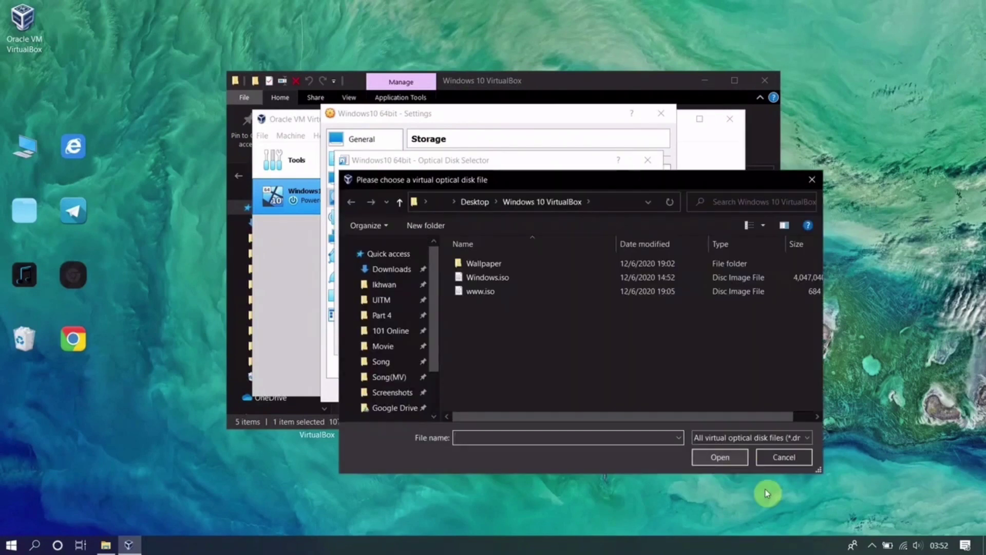
left_click(518, 283)
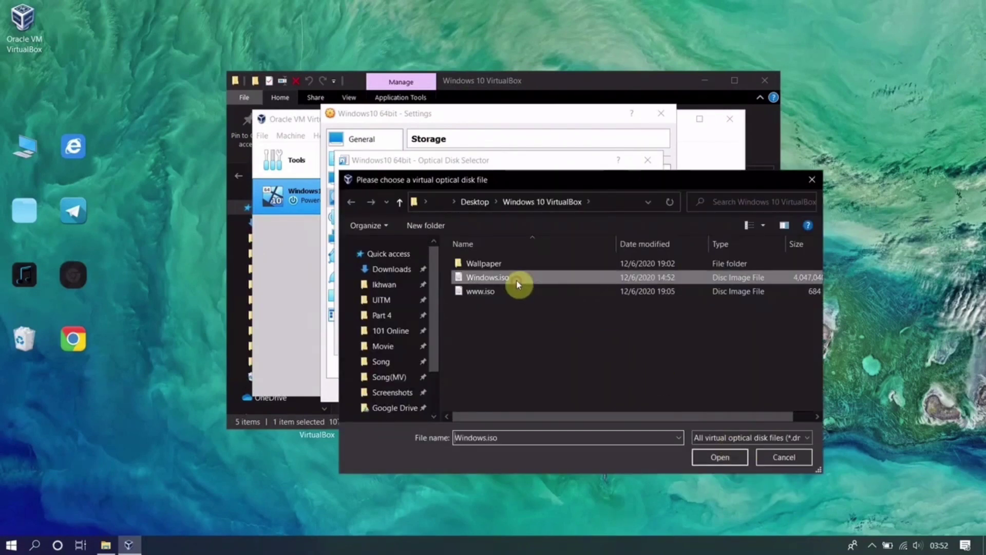
left_click(731, 457)
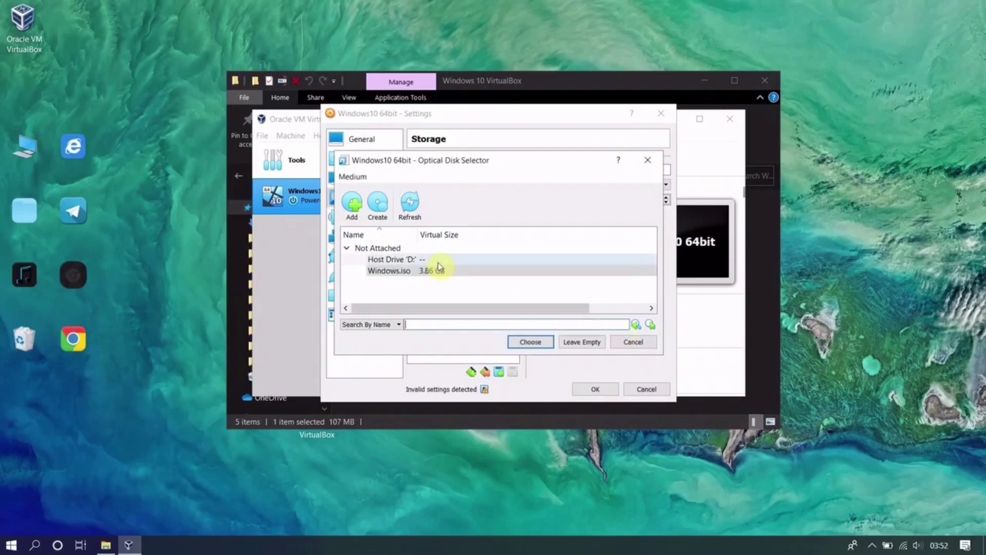
left_click(531, 342)
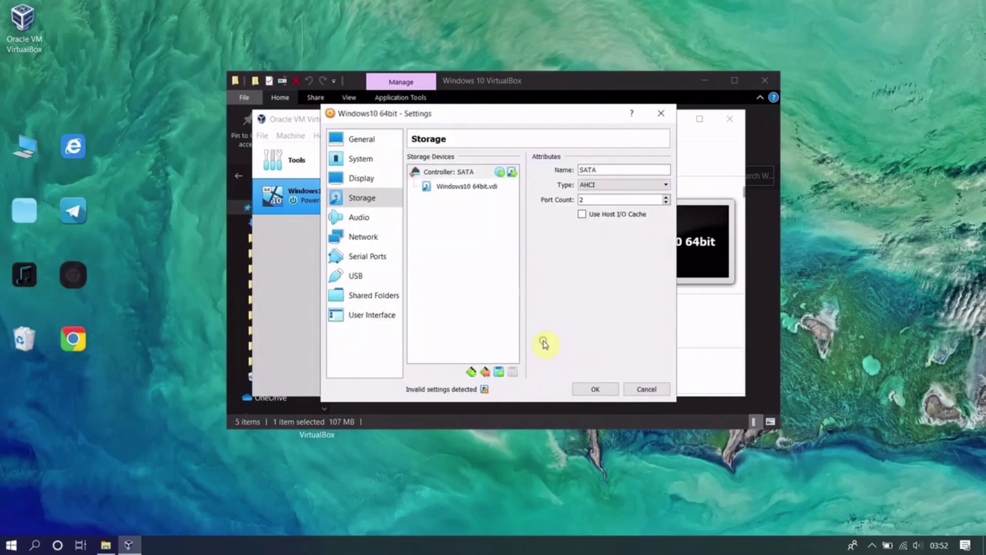
left_click(498, 377)
left_click(531, 382)
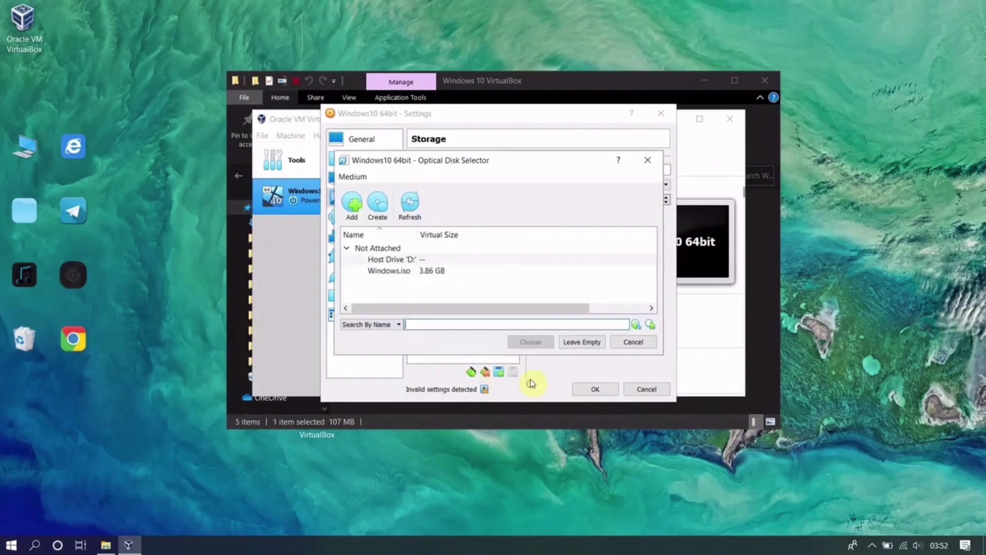
left_click(361, 201)
left_click(722, 296)
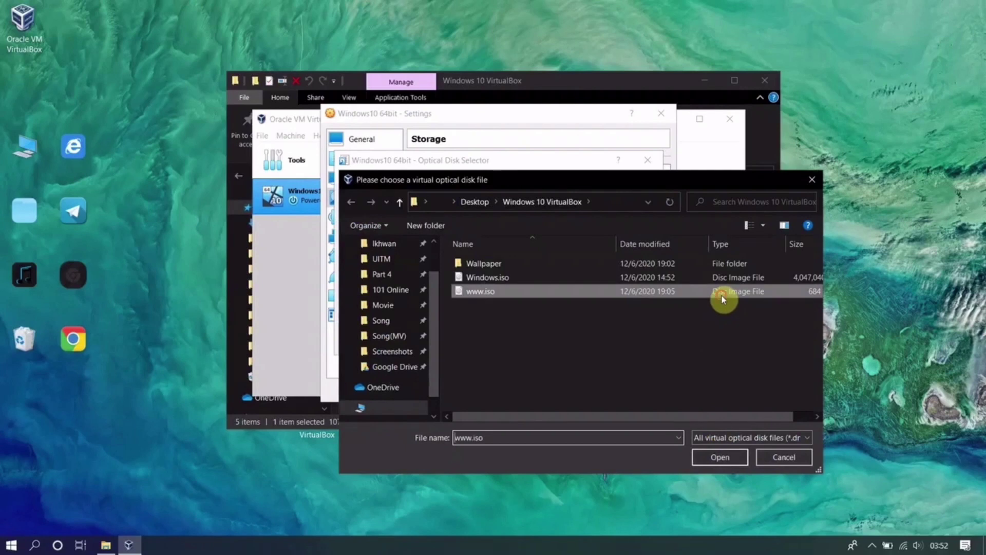
left_click(724, 457)
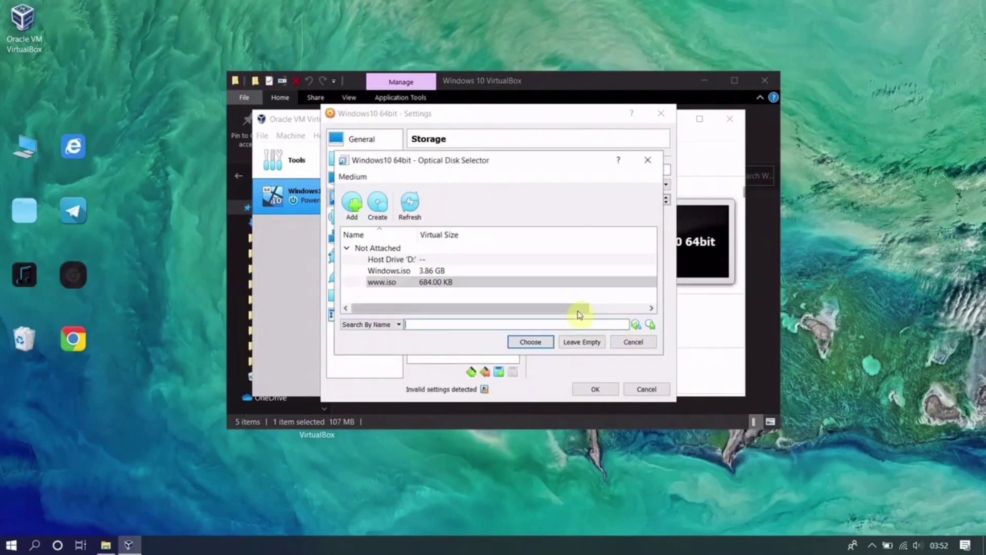
left_click(529, 343)
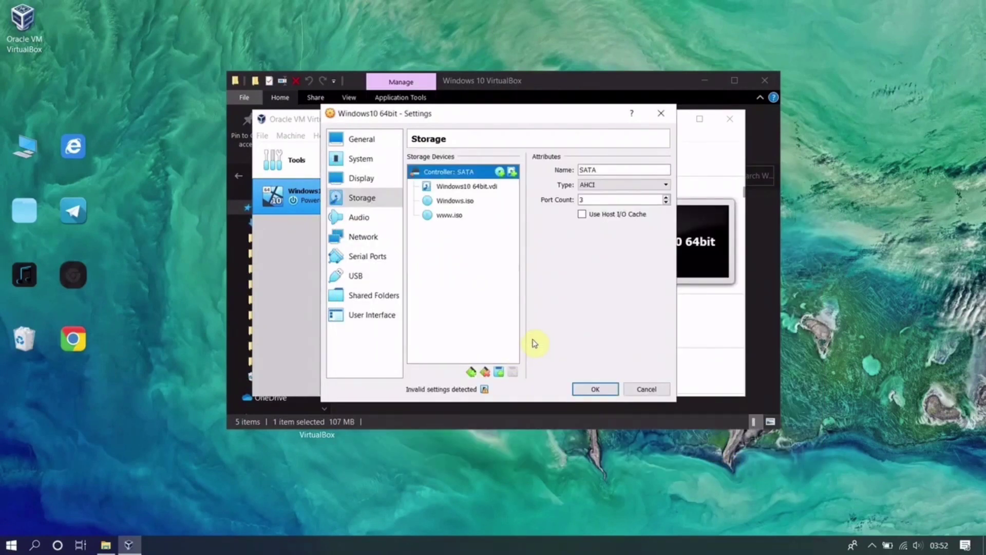
left_click(455, 215)
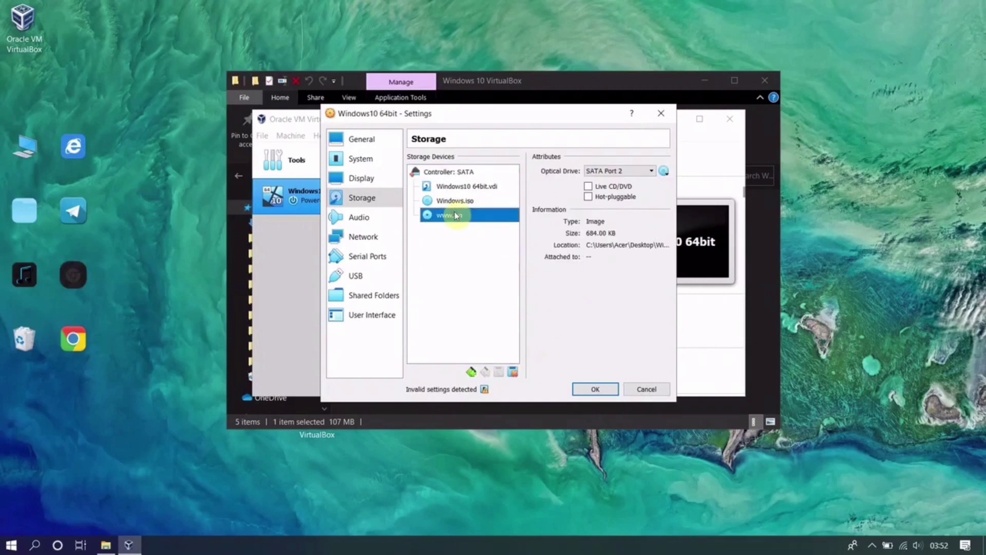
left_click(456, 206)
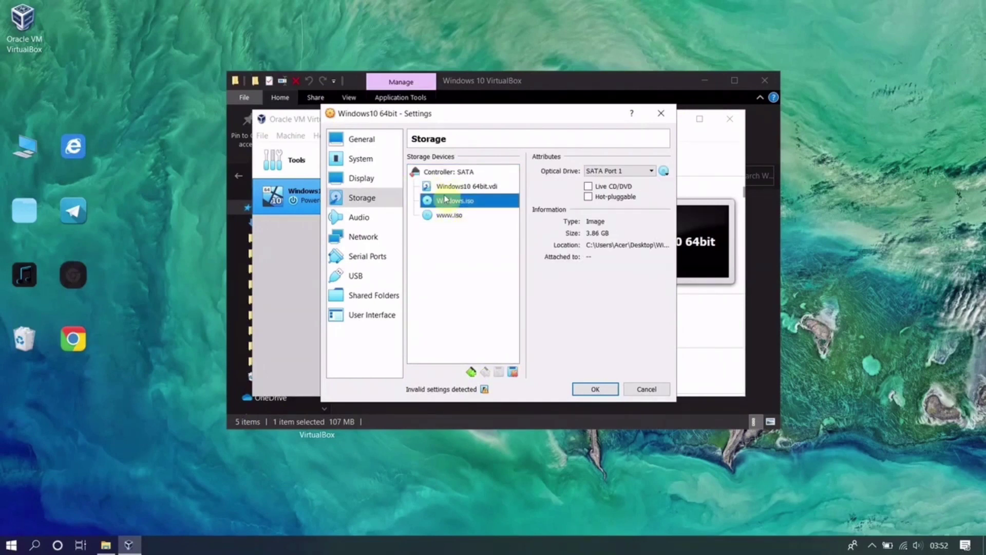
left_click(593, 392)
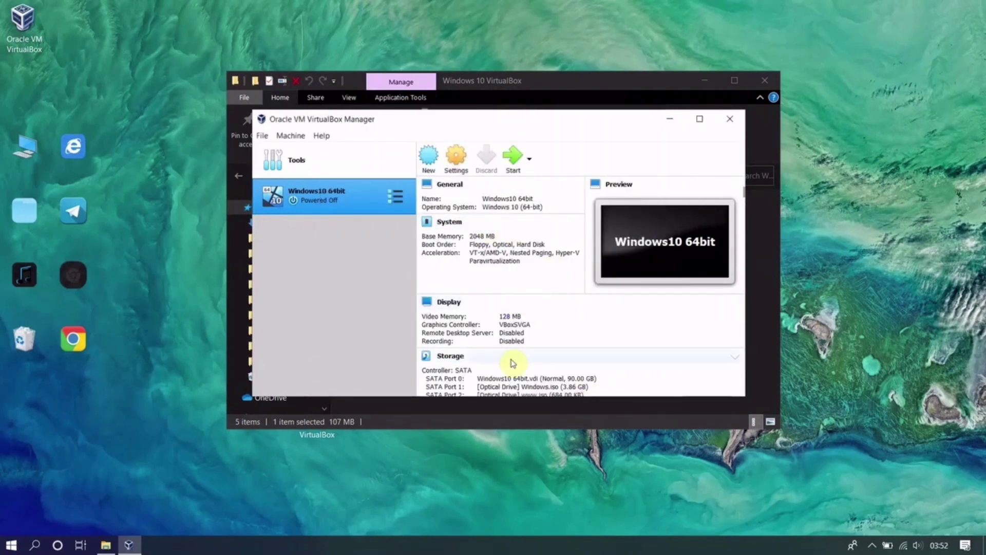
scroll(593, 343, "down", 1)
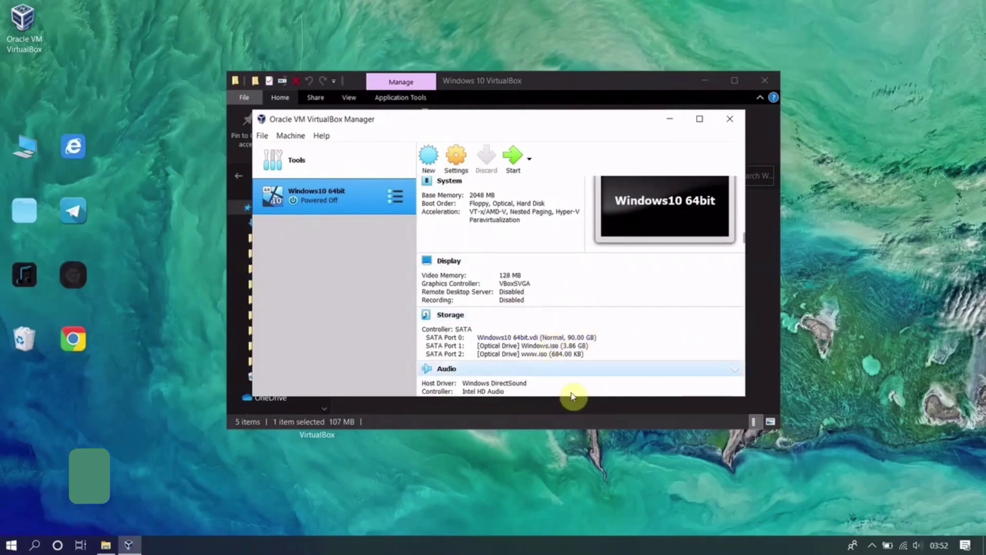
scroll(631, 359, "up", 1)
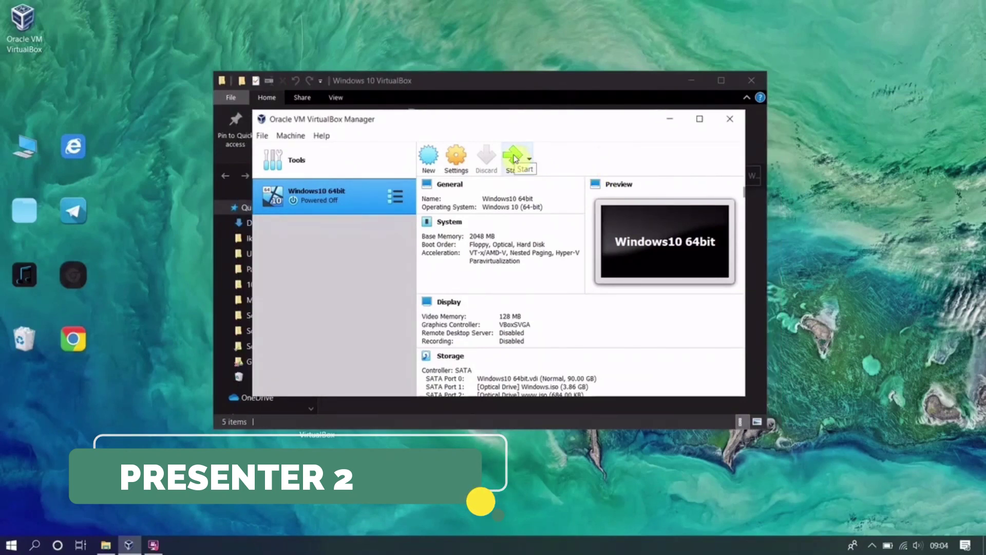
- Boot Windows10 64bit and set Windows Setup's time and currency format to Malay (Malaysia)
left_click(515, 159)
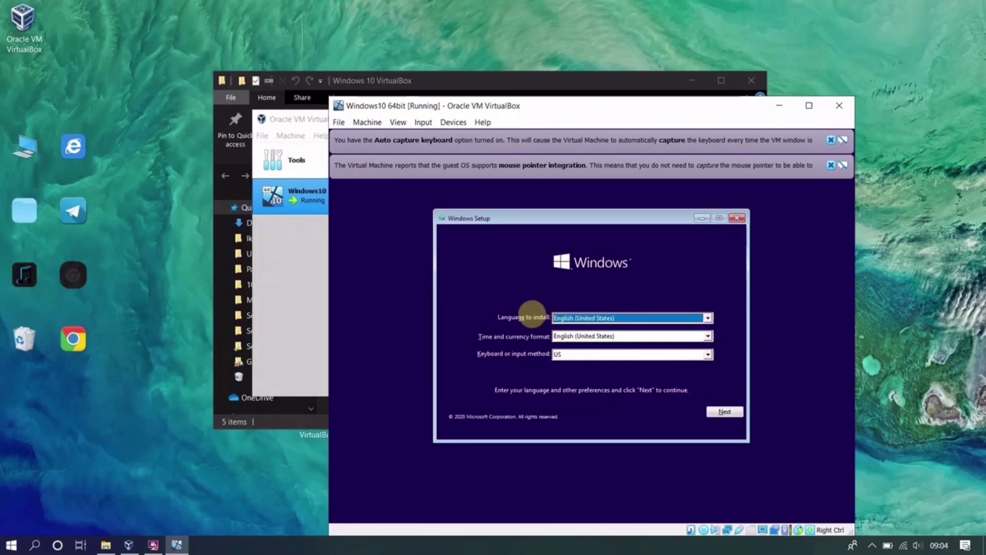
key("Tab")
key("alt+Down")
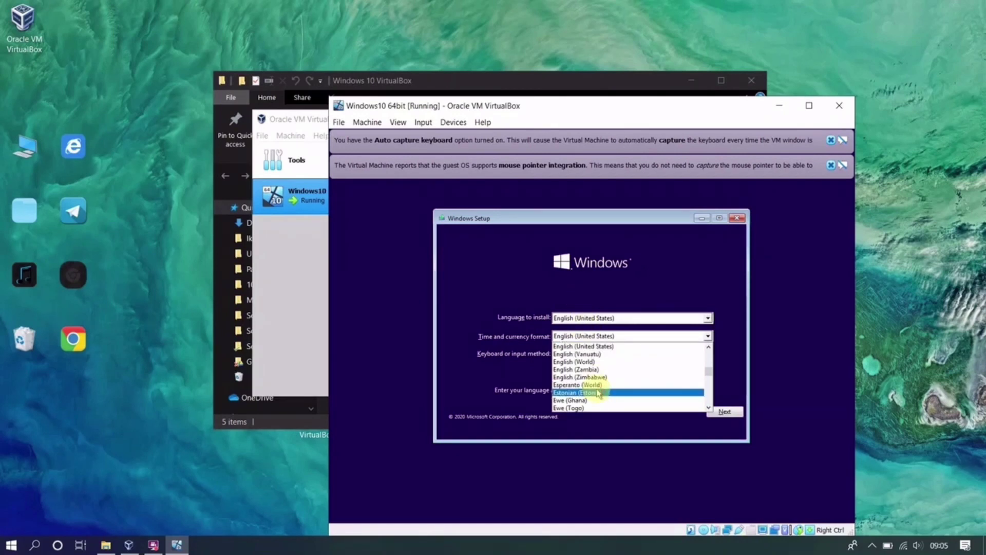
scroll(598, 393, "down", 4)
scroll(600, 370, "down", 15)
scroll(600, 370, "down", 12)
scroll(600, 370, "down", 12)
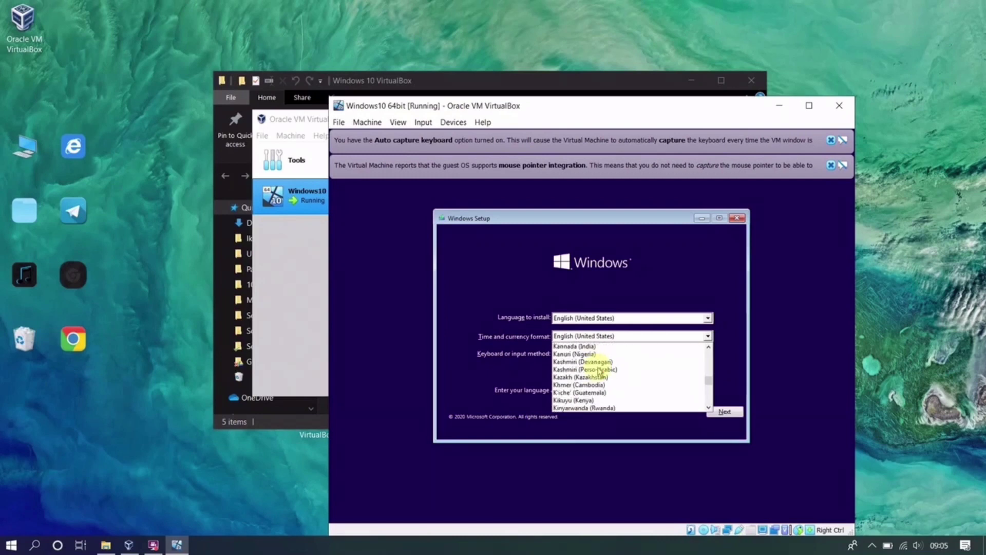
scroll(600, 371, "down", 5)
scroll(599, 371, "down", 10)
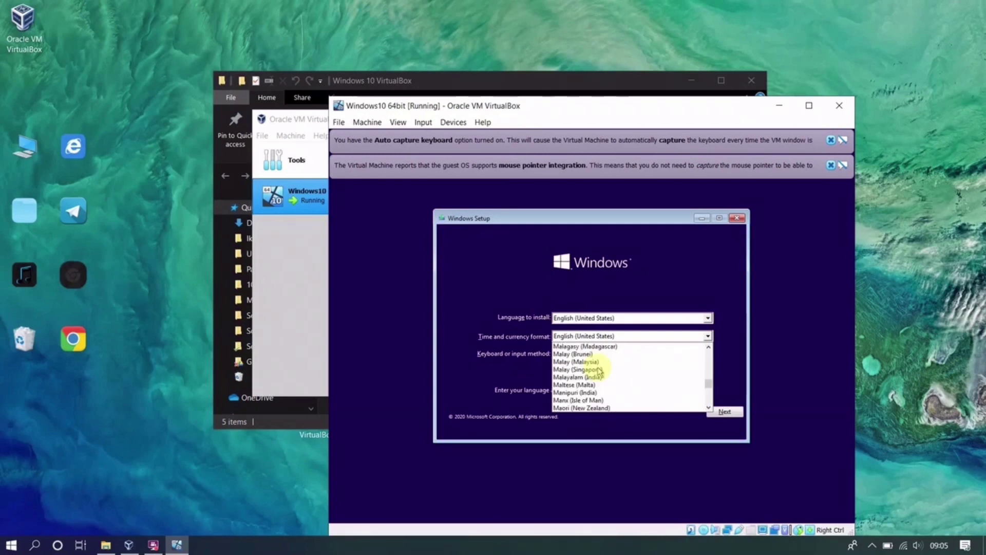
left_click(577, 361)
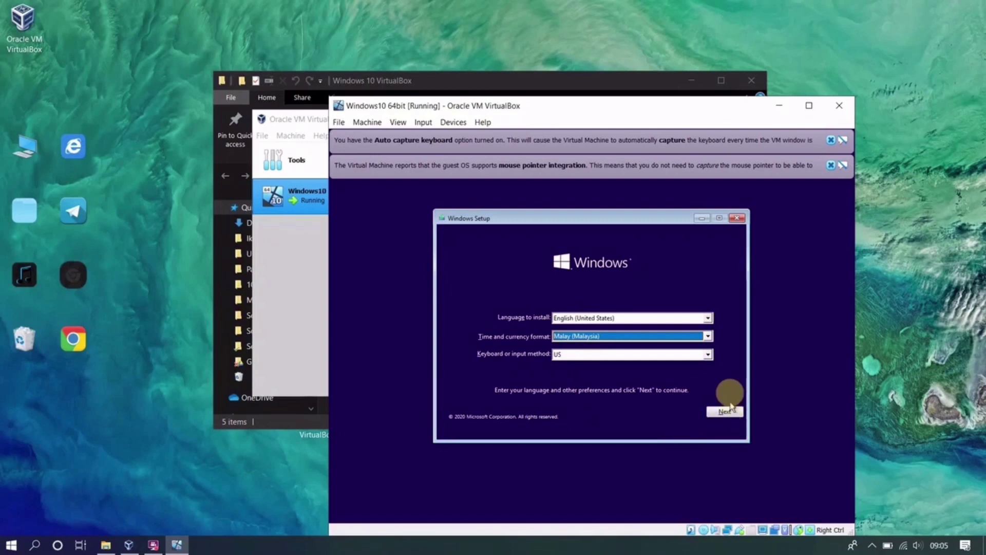
left_click(719, 412)
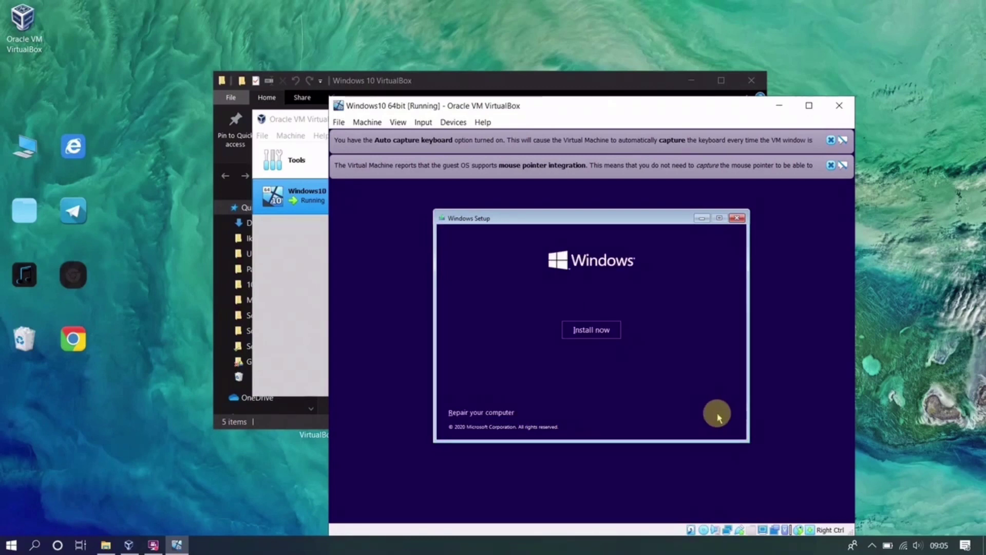
- Begin installing Windows 10 Pro without a product key and accept the license terms
left_click(590, 331)
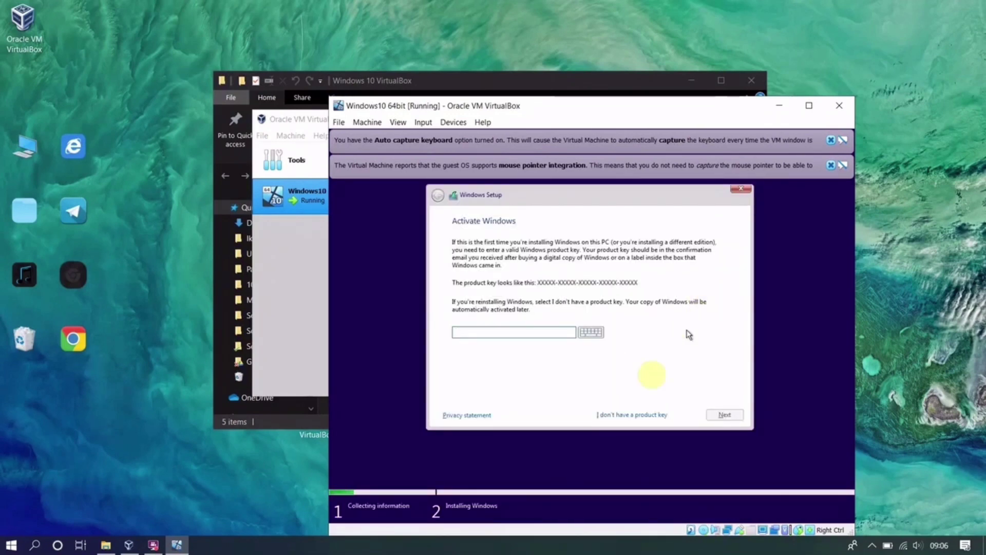
left_click(645, 414)
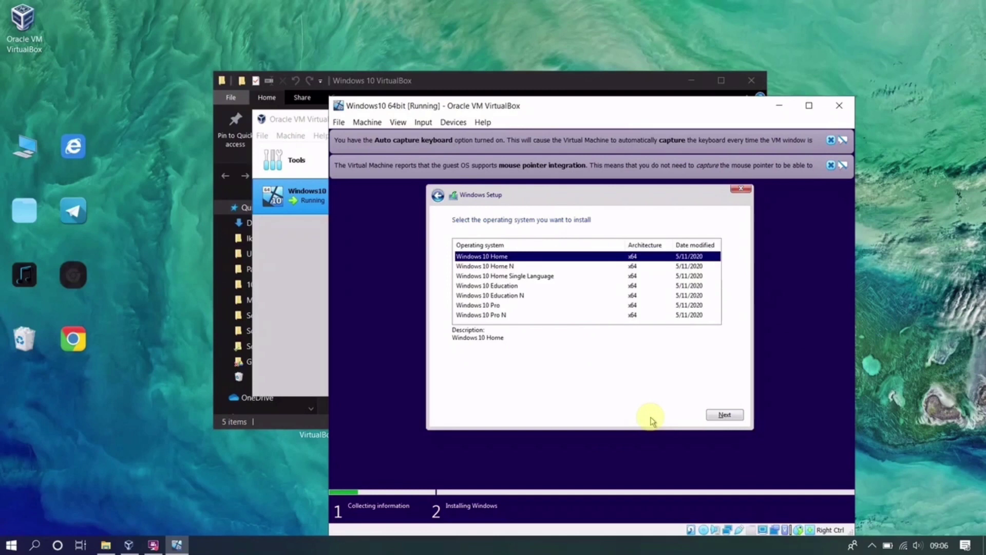
left_click(490, 306)
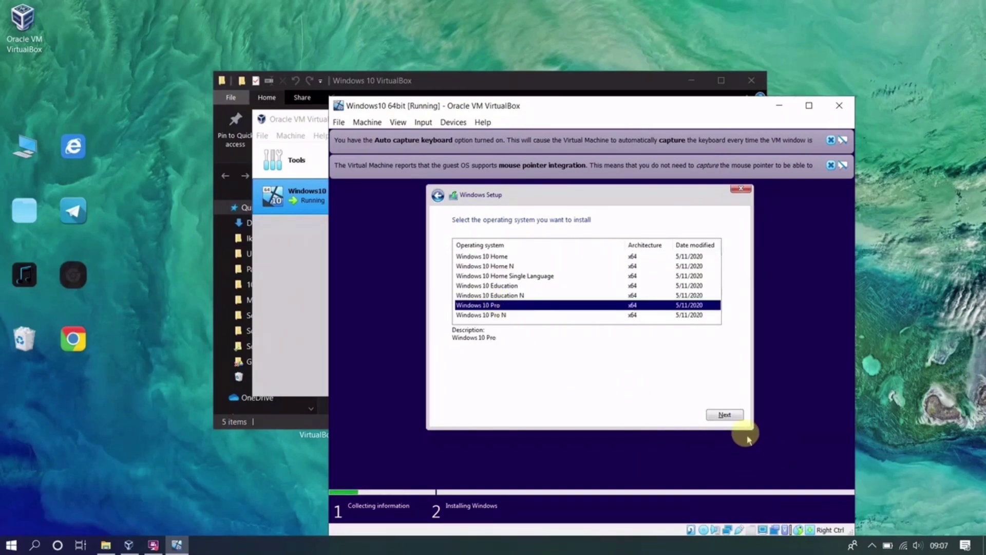
left_click(726, 416)
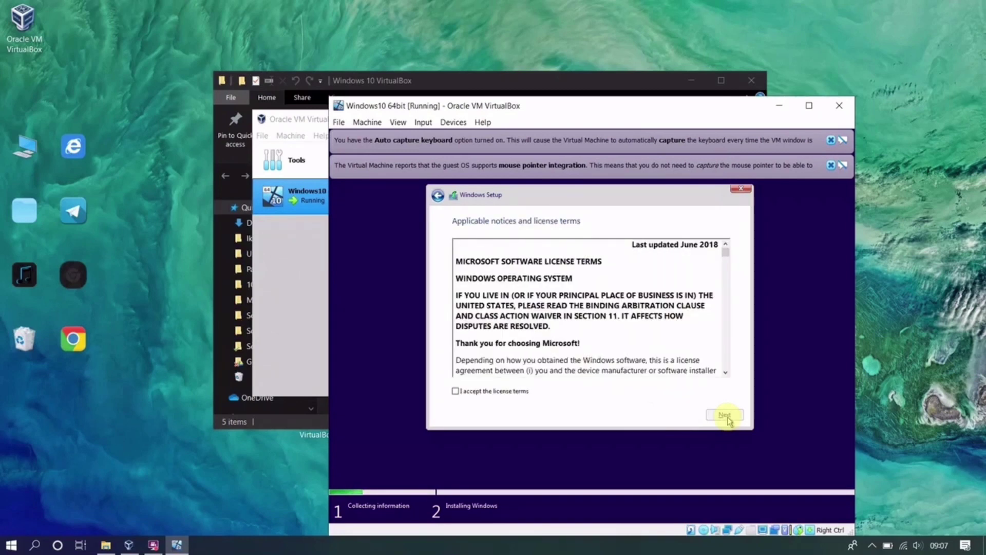
left_click(461, 390)
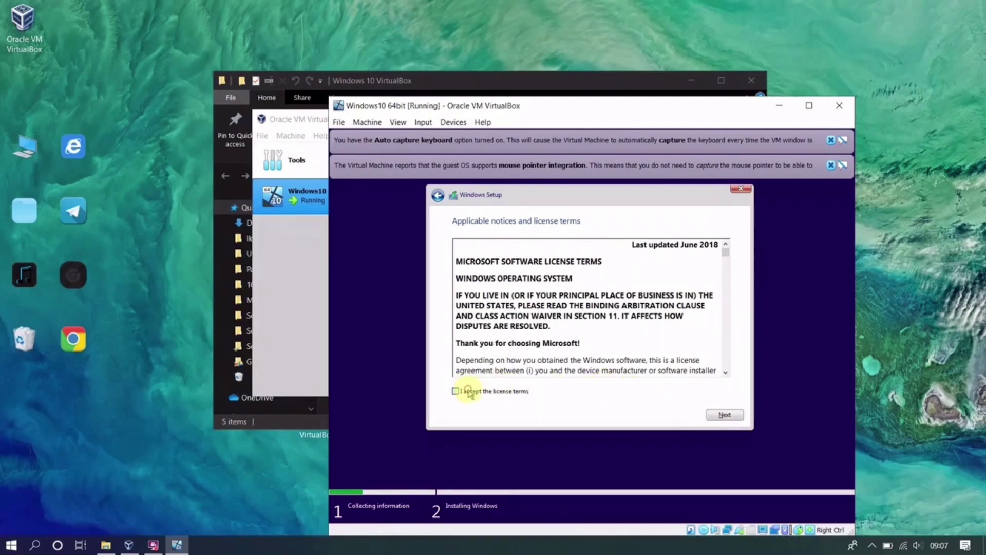
left_click(725, 415)
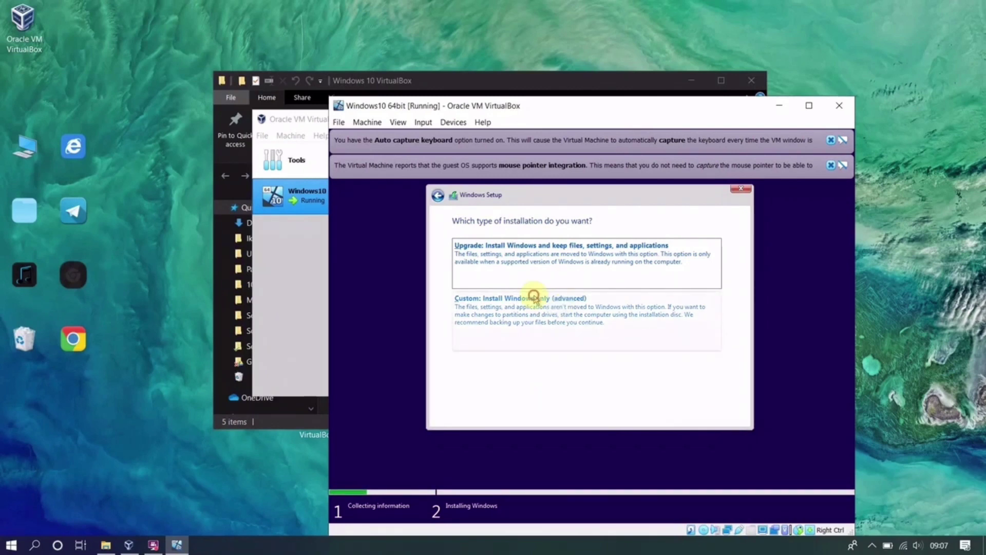
- Choose a custom install of Windows onto Drive 0's 90 GB unallocated space
left_click(534, 297)
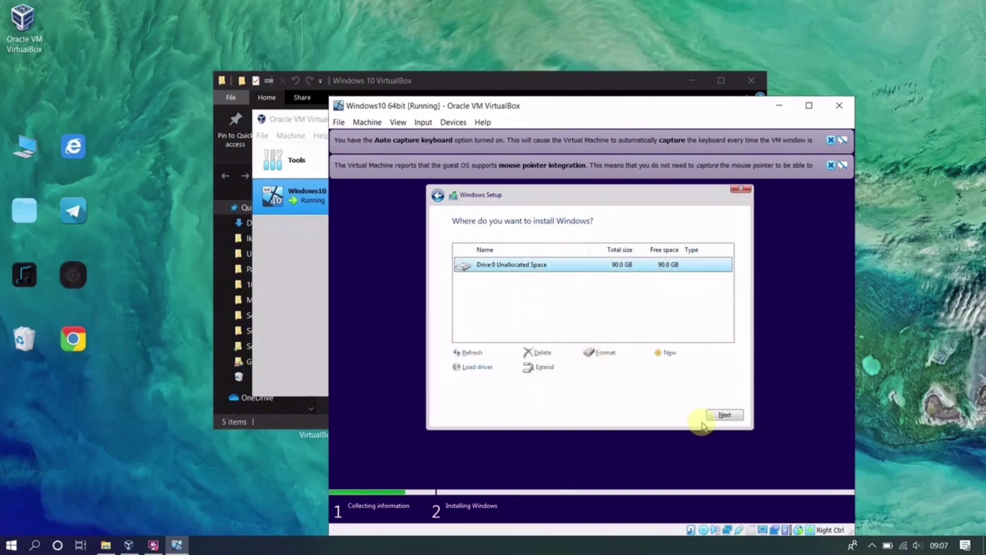
left_click(729, 414)
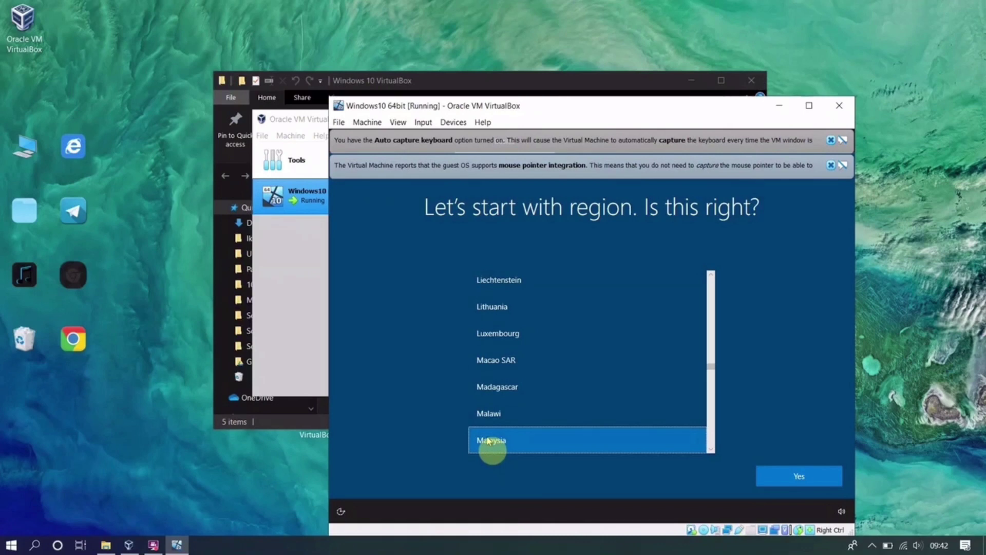
- Confirm Malaysia as the region and US as the keyboard, skipping a second layout
left_click(779, 481)
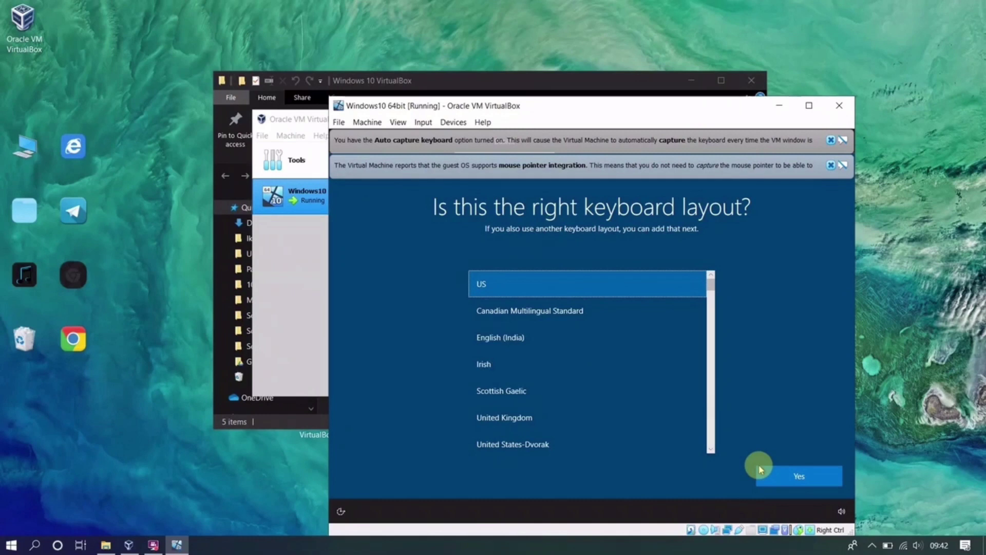
left_click(801, 476)
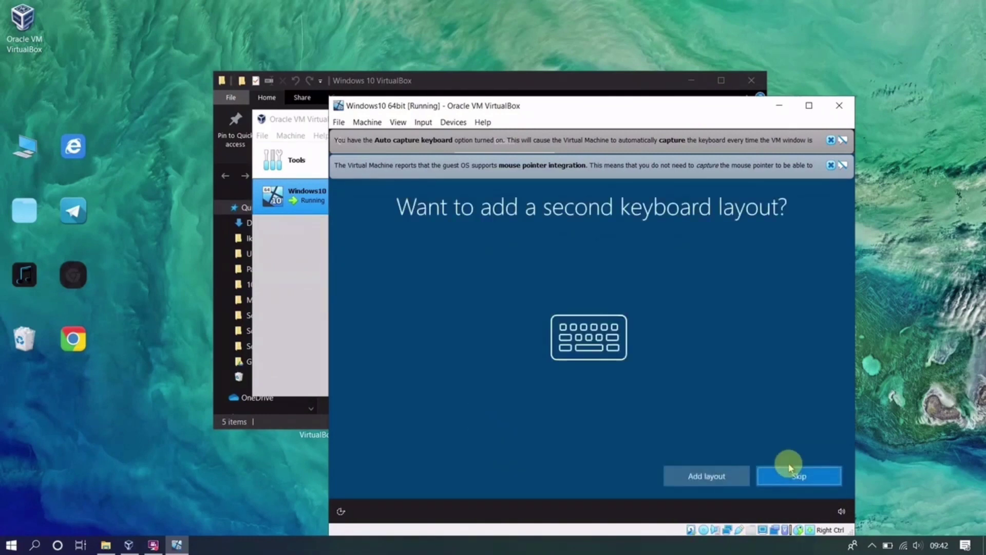
left_click(804, 479)
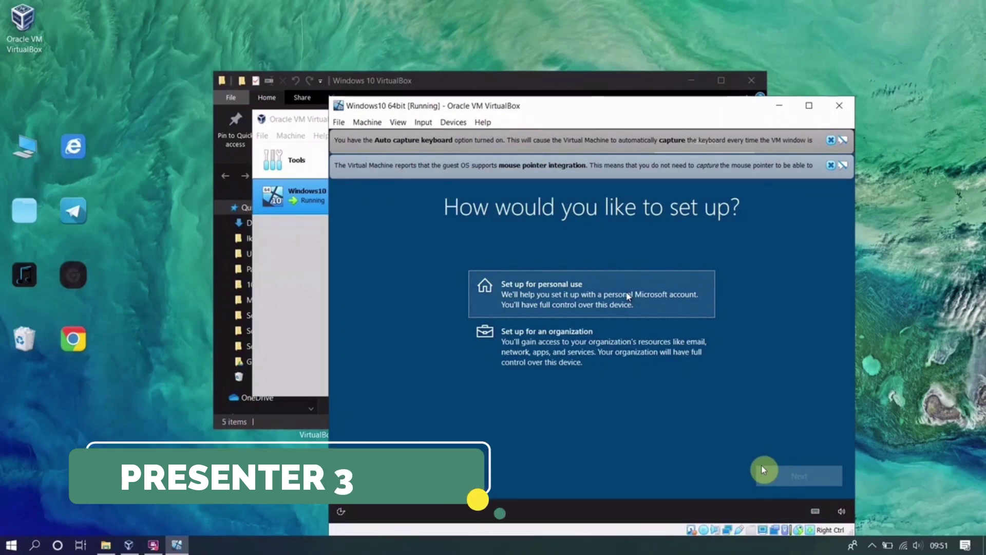
- Choose personal use and sign in with the Microsoft account e-mail (typo corrected) and password
left_click(628, 297)
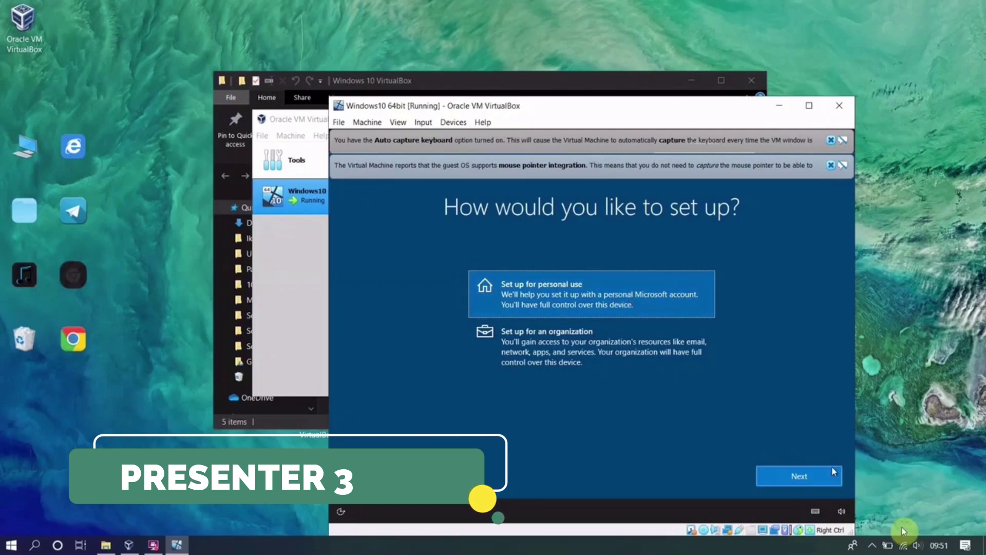
left_click(817, 474)
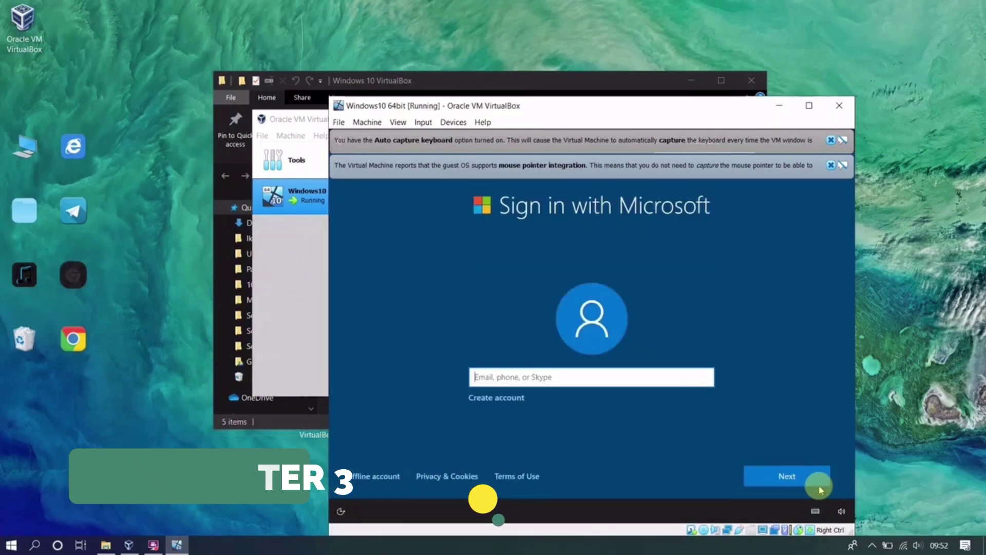
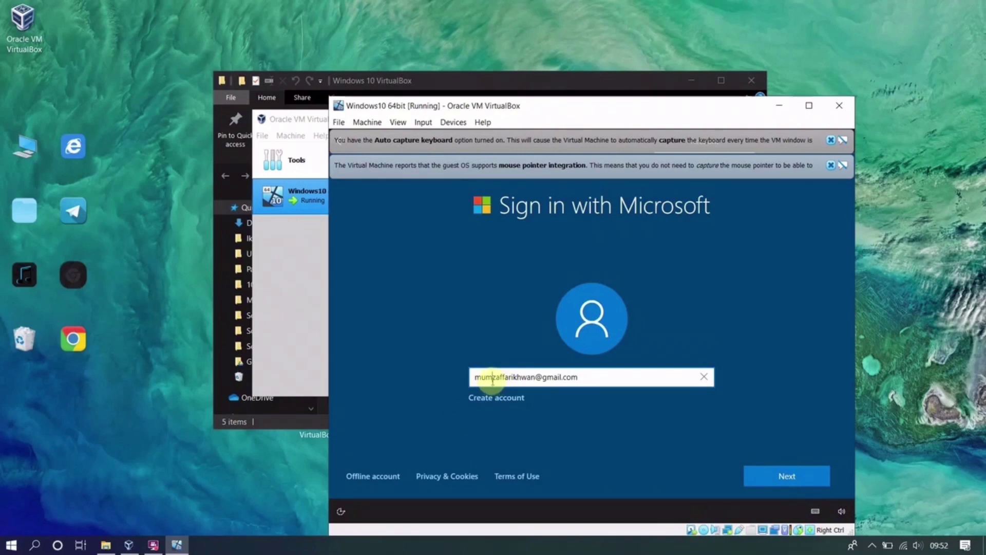
left_click(492, 380)
key("BackSpace")
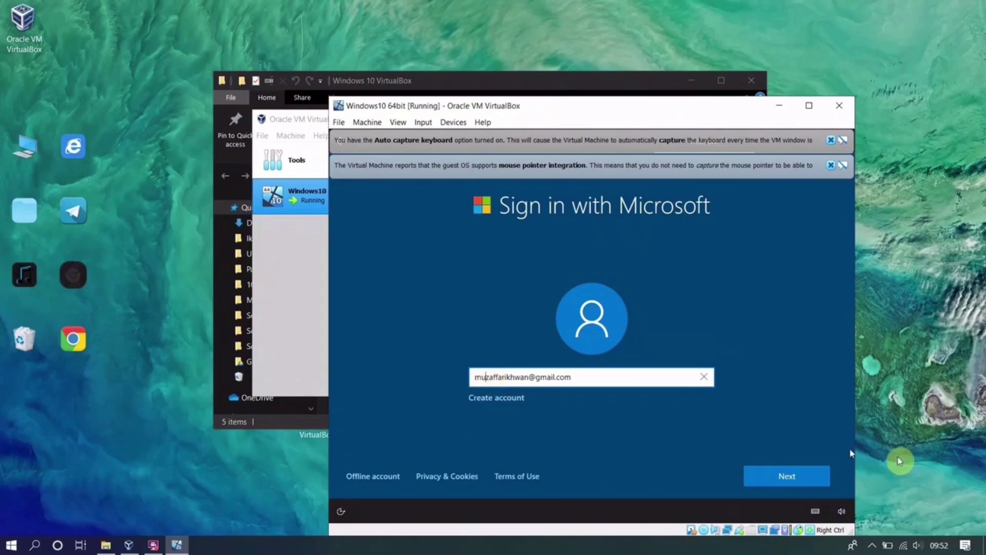
left_click(814, 481)
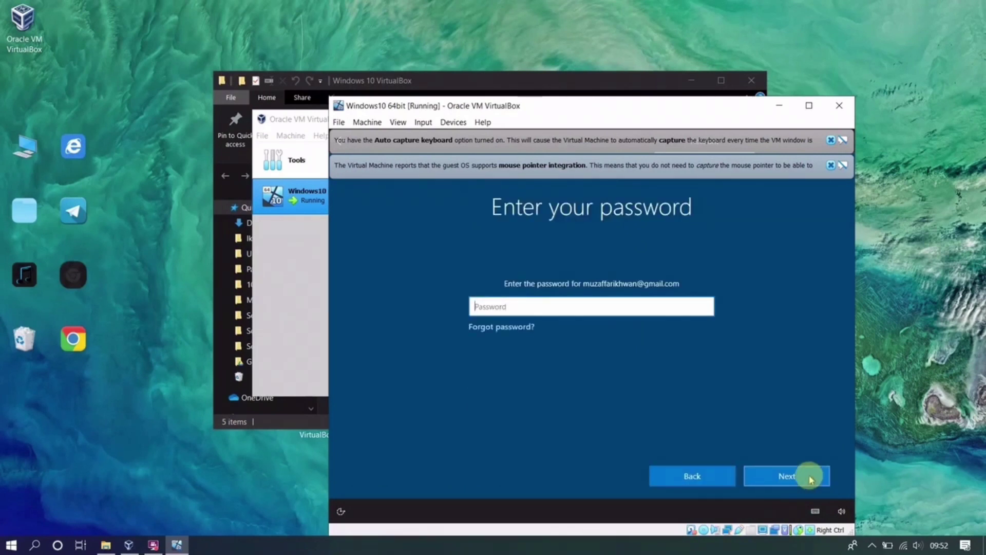
type("•••••••••")
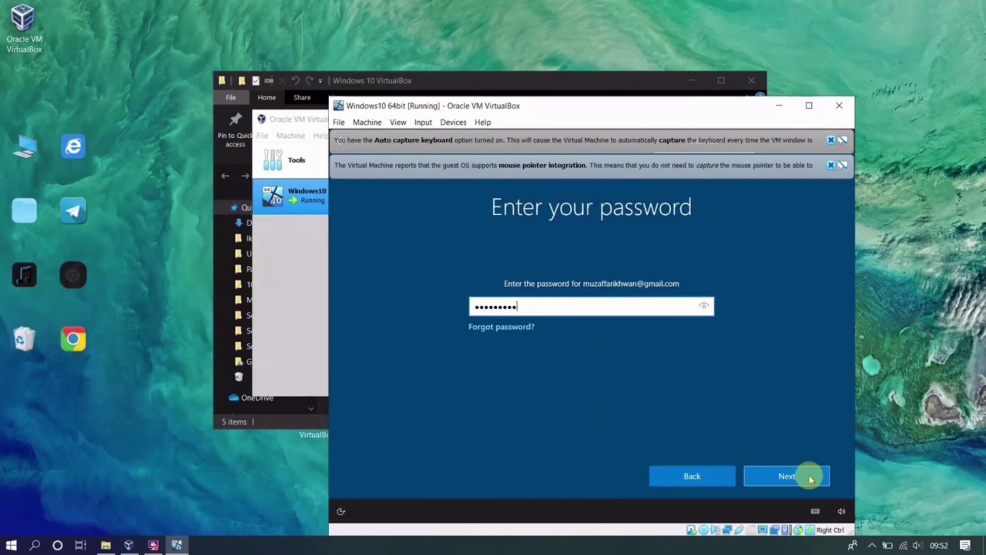
type("••")
left_click(786, 476)
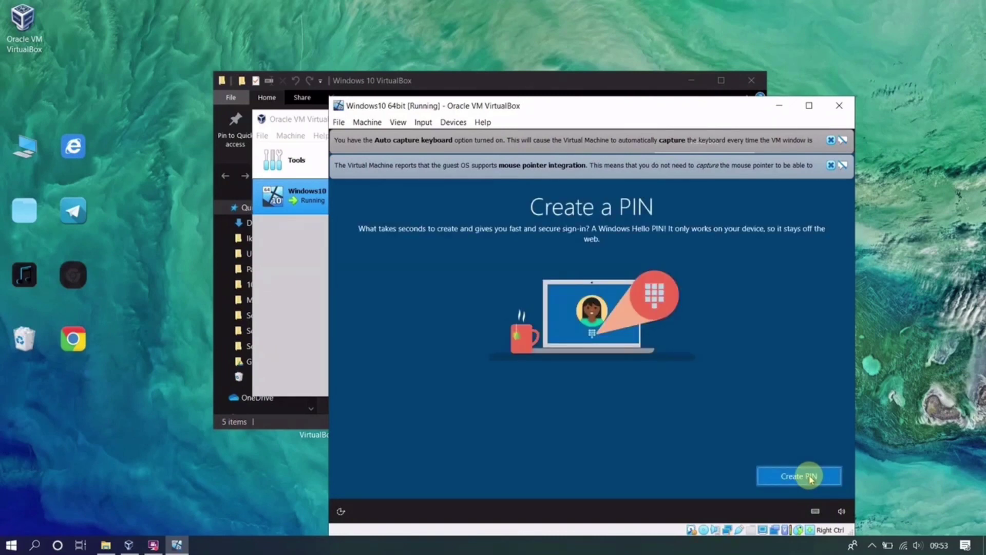
- Create a four-digit sign-in PIN, entering it in both New PIN and Confirm PIN
left_click(810, 476)
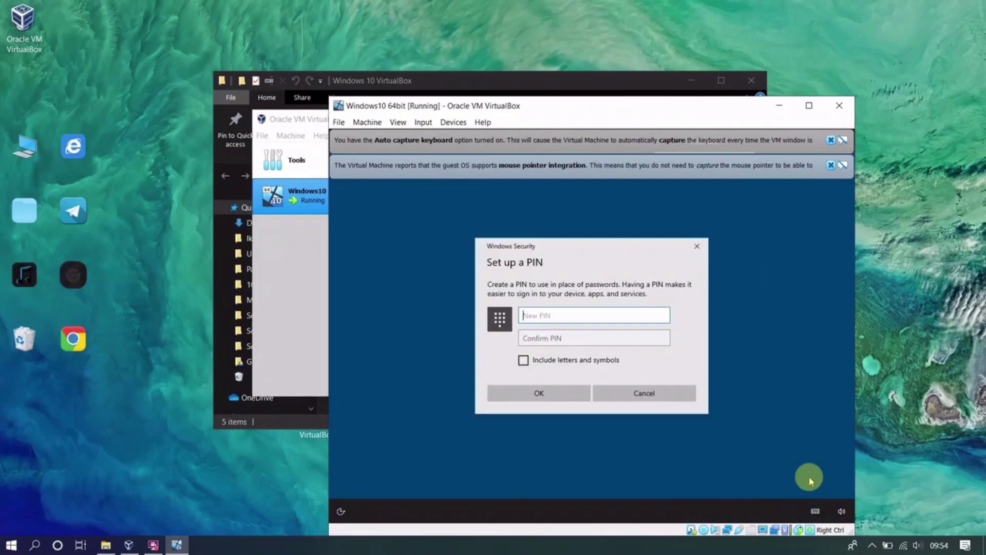
type("1234")
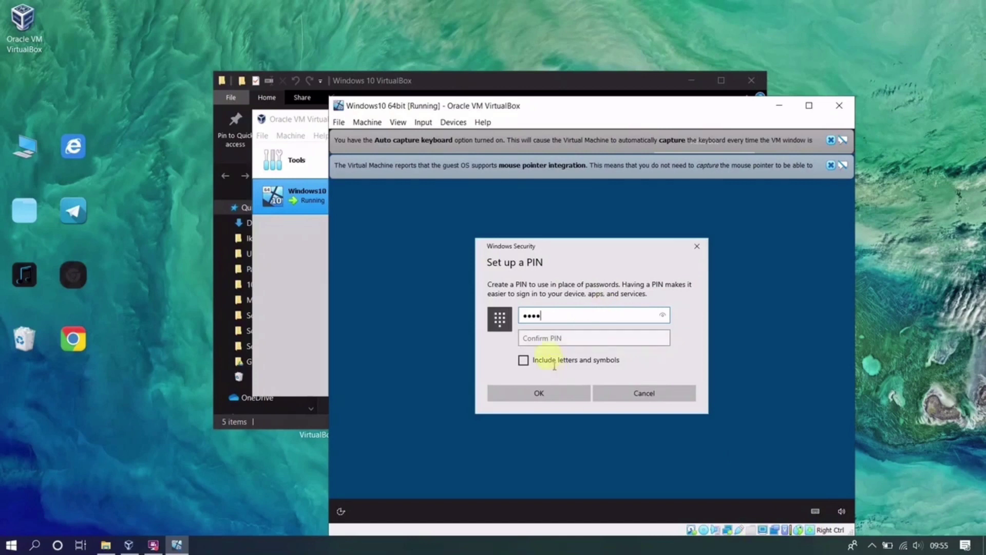
left_click(546, 341)
type("1234")
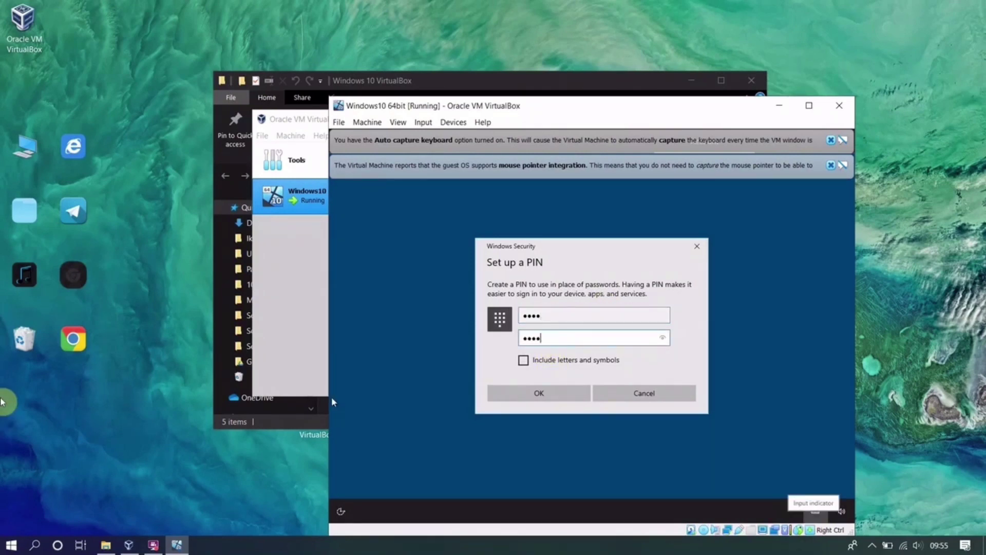
left_click(503, 398)
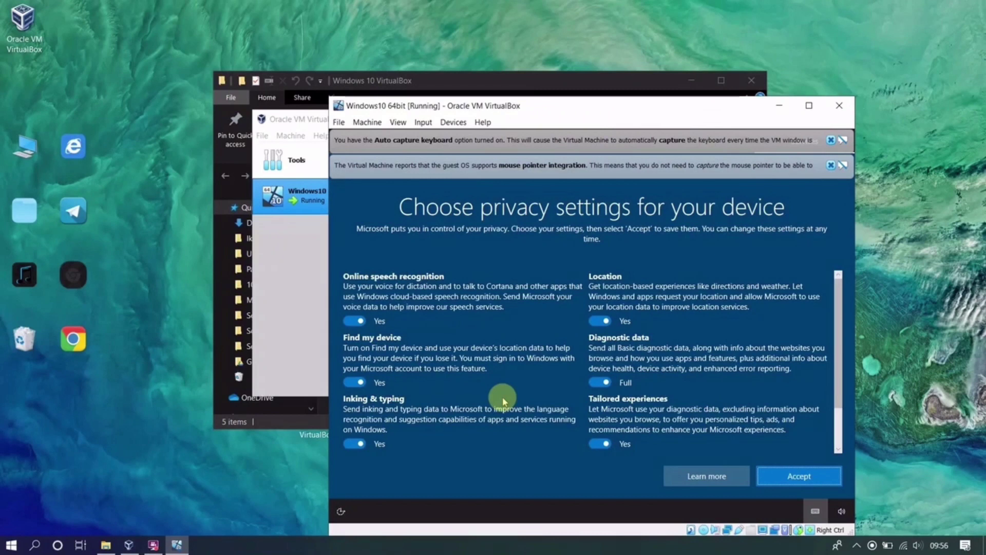
- Accept privacy settings, enable activity history, defer phone linking, pass OneDrive, decline Microsoft 365
left_click(792, 476)
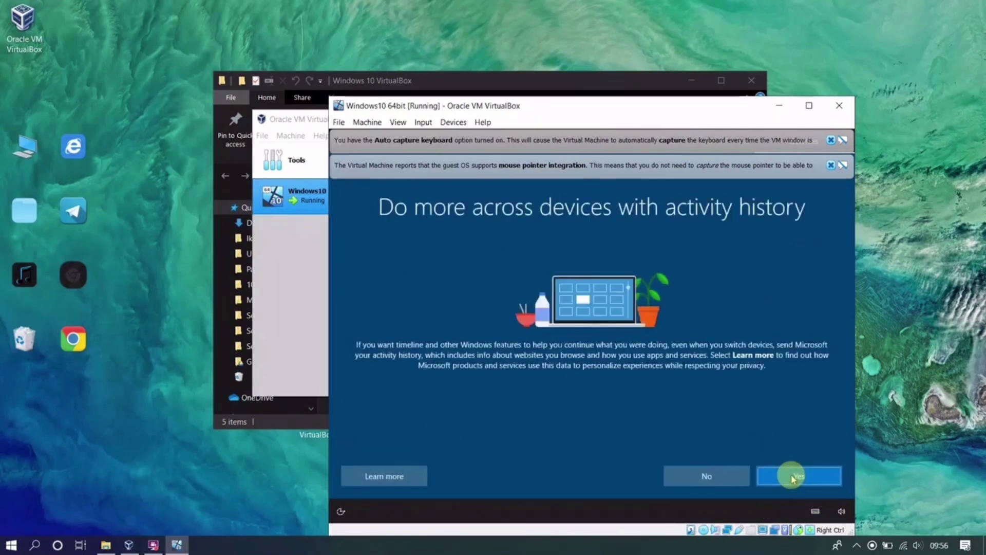
left_click(791, 476)
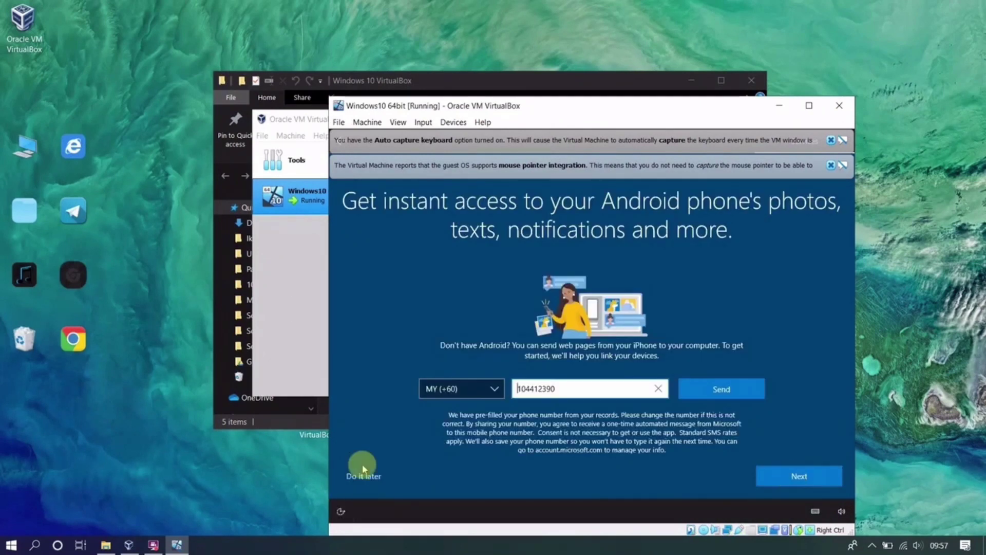
left_click(363, 478)
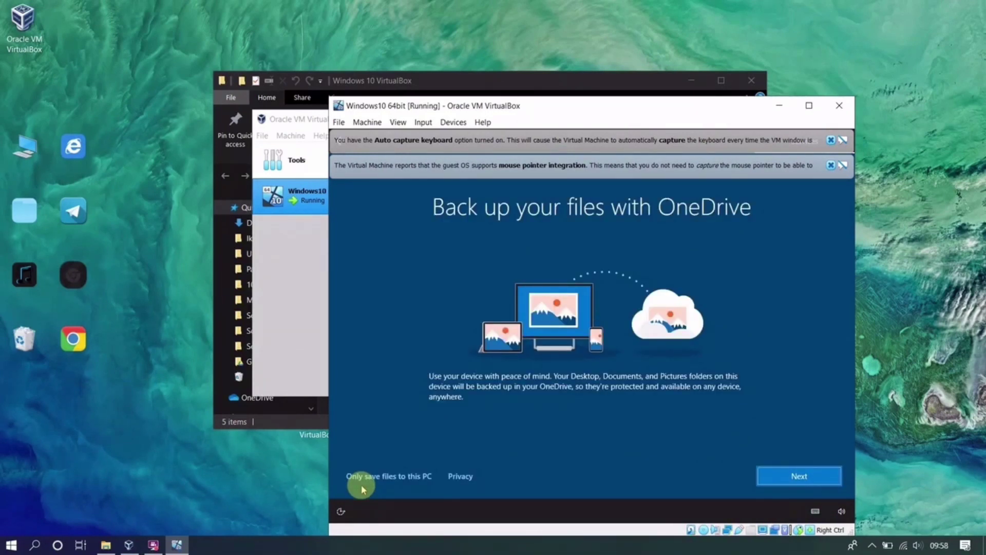
left_click(799, 476)
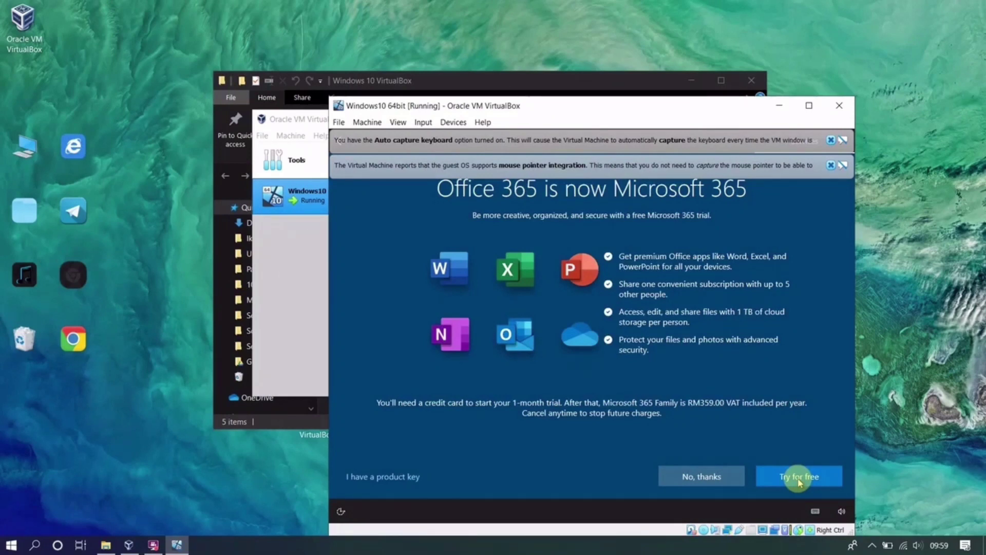
left_click(669, 481)
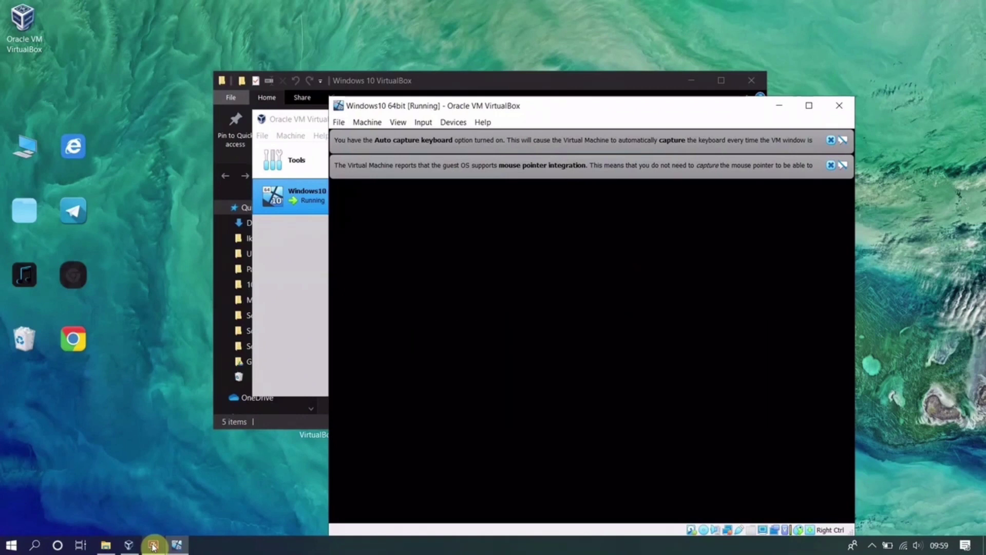
- Decline network discovery, dismiss both VirtualBox notices, and close the Edge welcome window
mouse_move(153, 547)
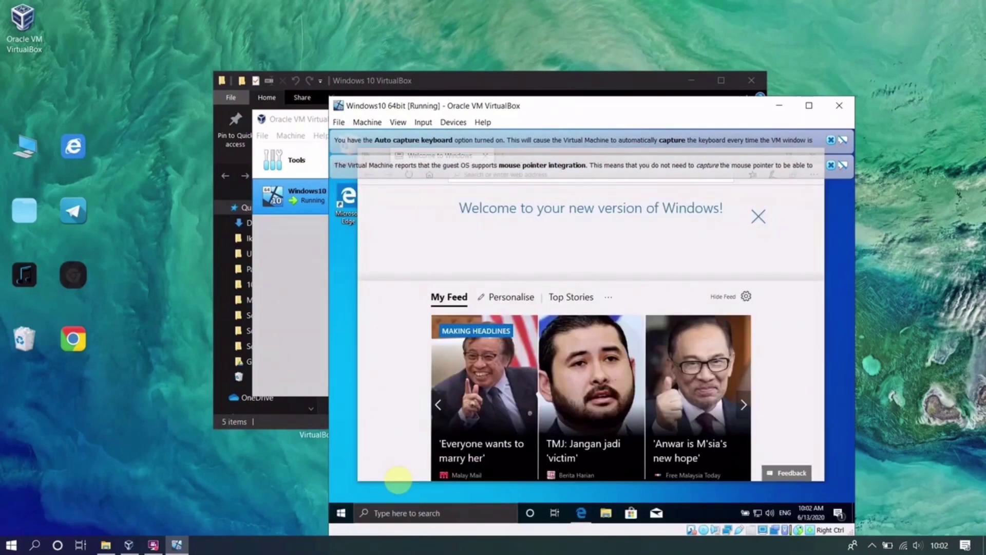
left_click(803, 325)
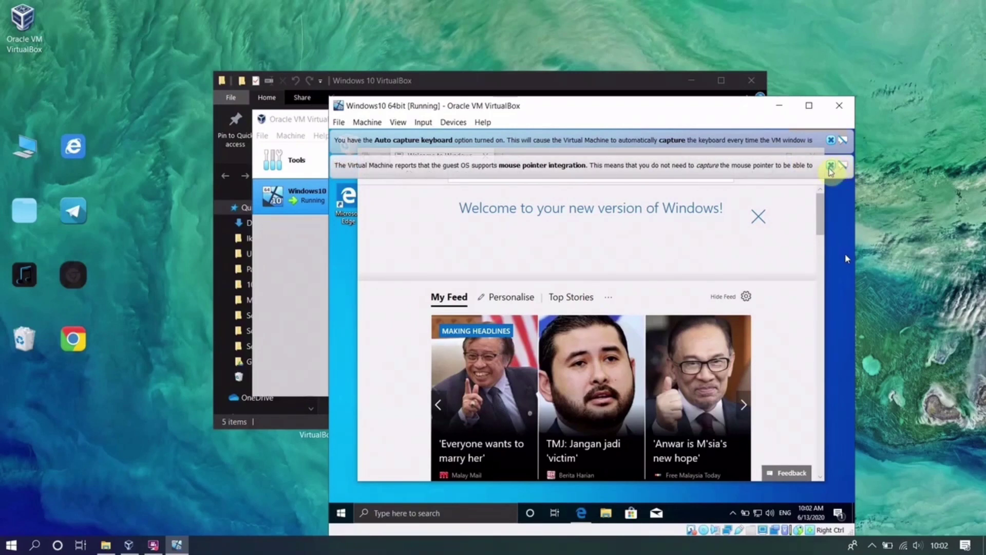
left_click(830, 165)
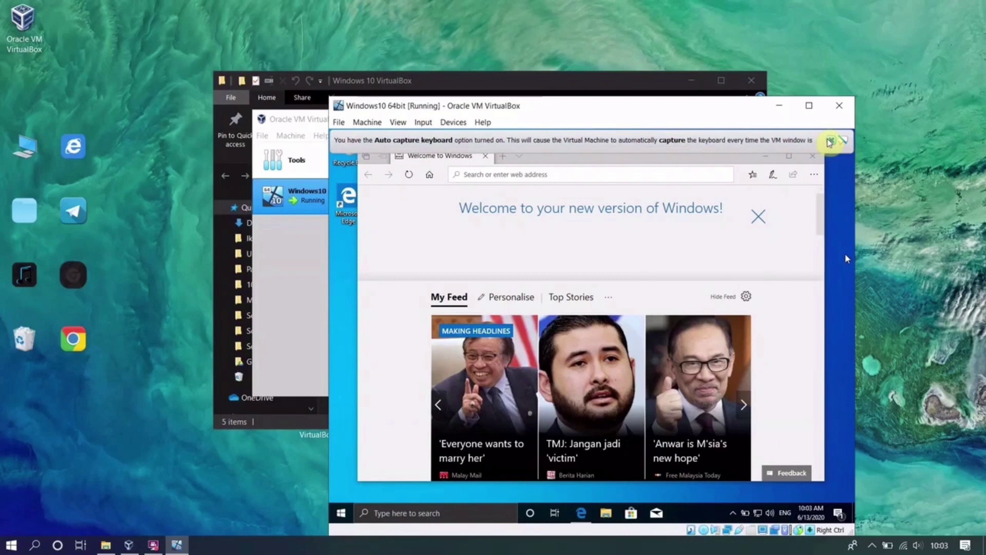
left_click(829, 140)
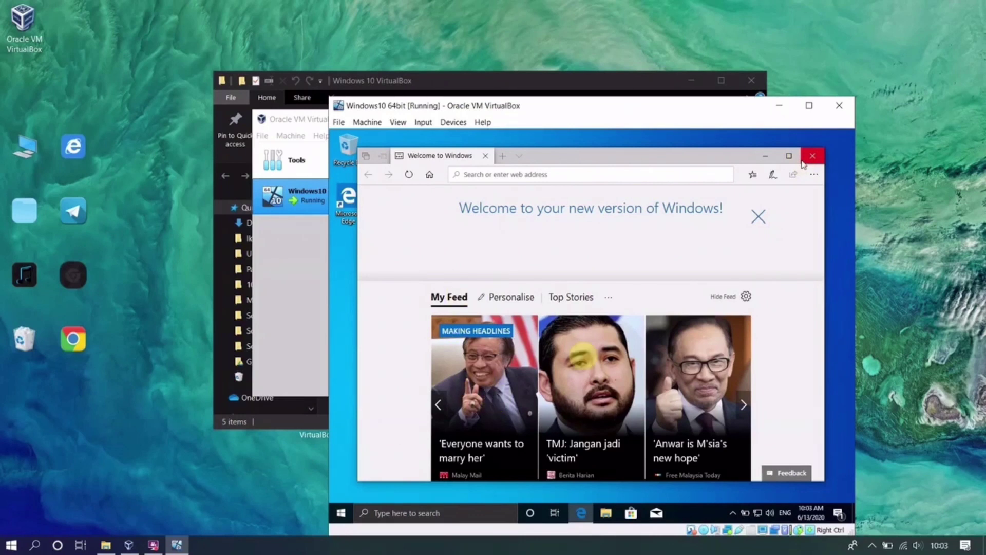
left_click(804, 162)
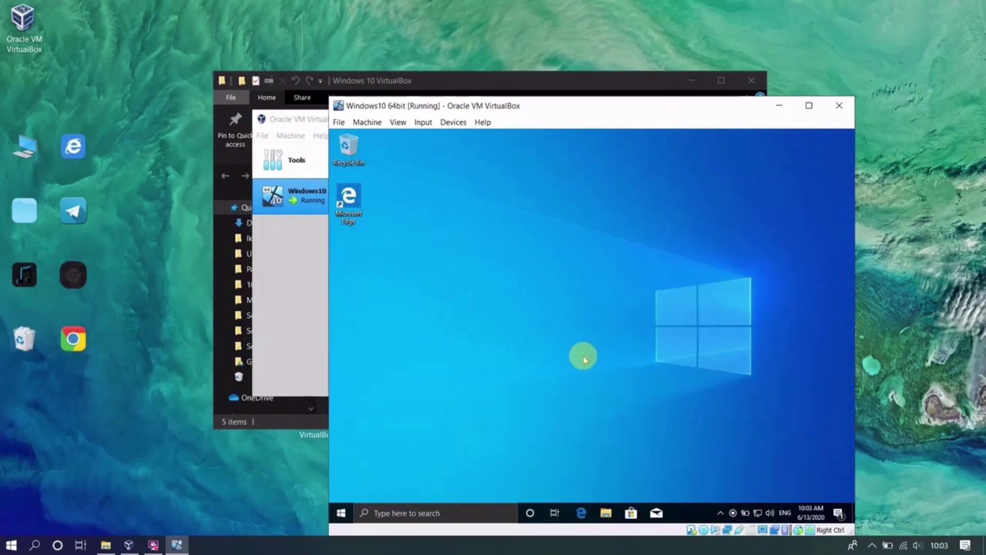
- Enable Computer, User's Files, Network and Control Panel desktop icons in Themes, then close Settings
right_click(591, 274)
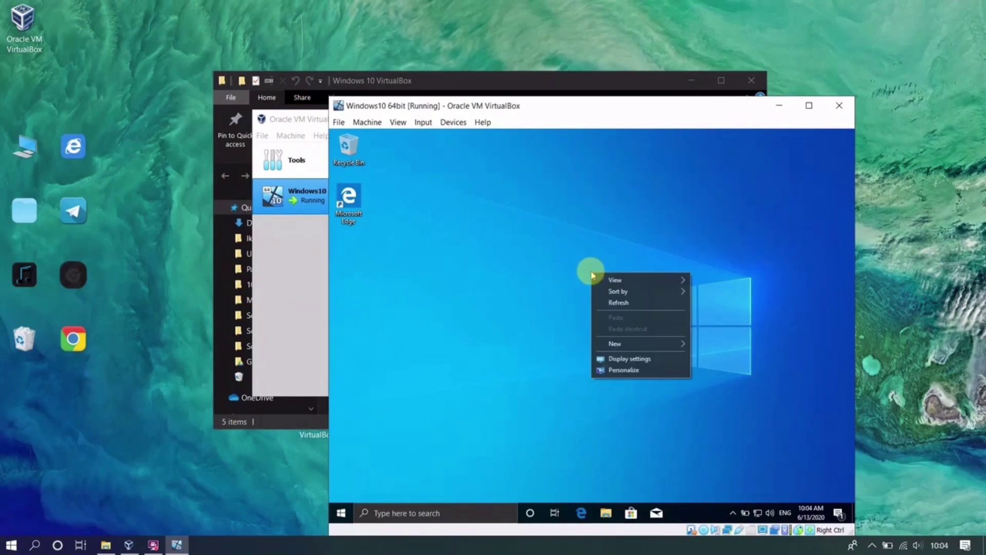
left_click(640, 376)
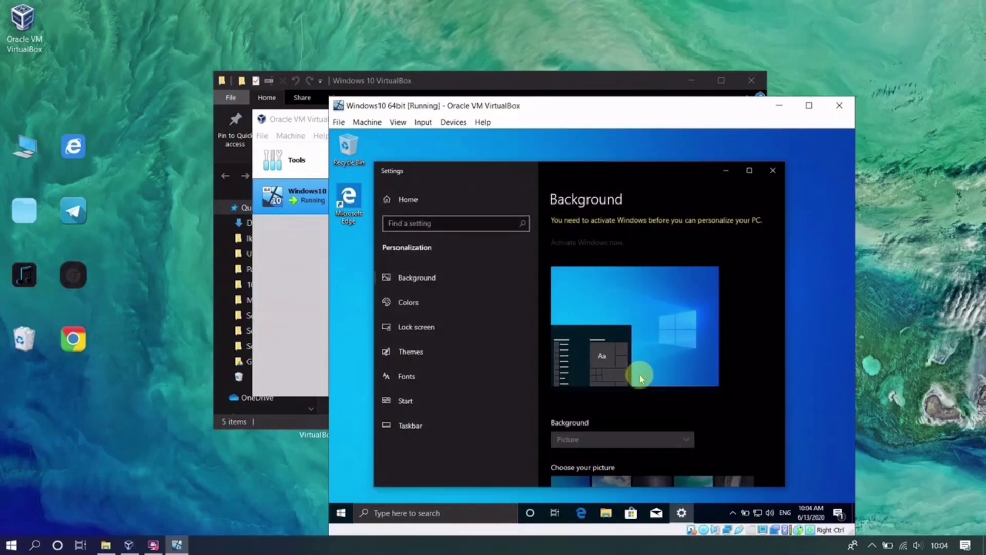
left_click(412, 353)
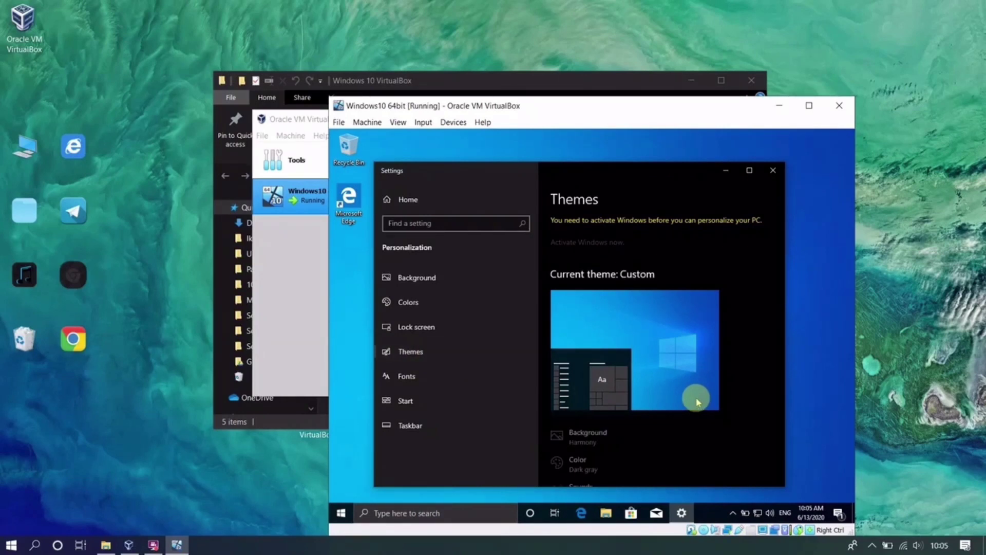
scroll(696, 399, "down", 4)
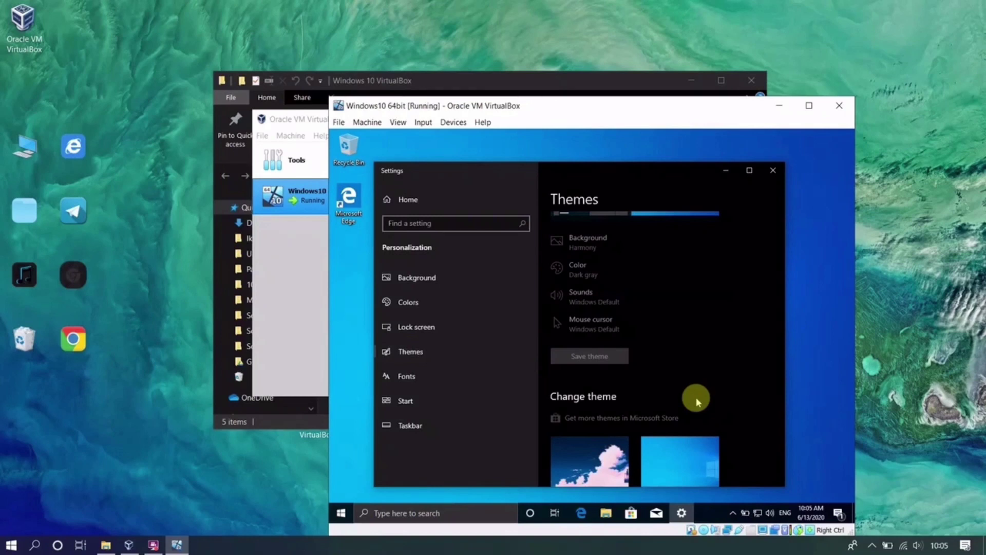
scroll(697, 399, "down", 5)
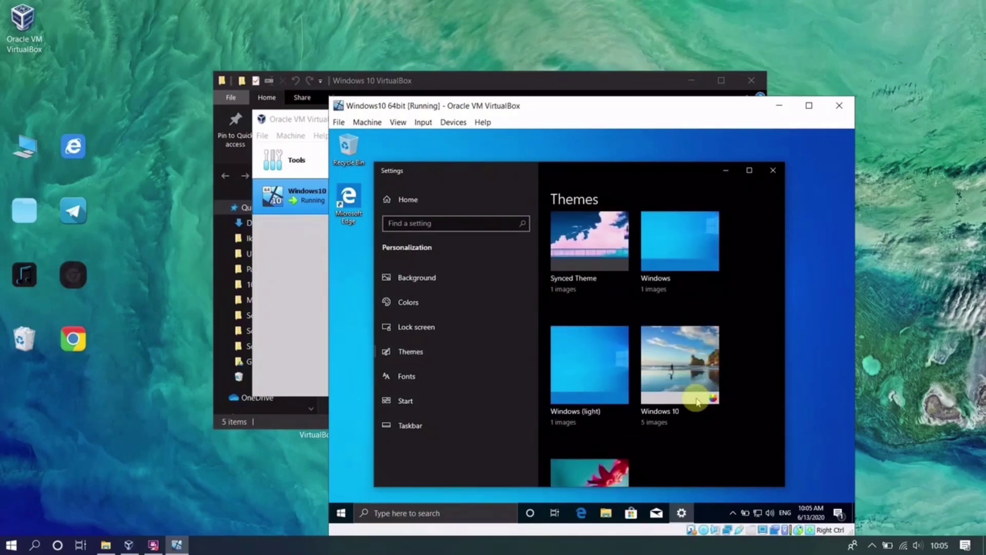
scroll(698, 401, "down", 6)
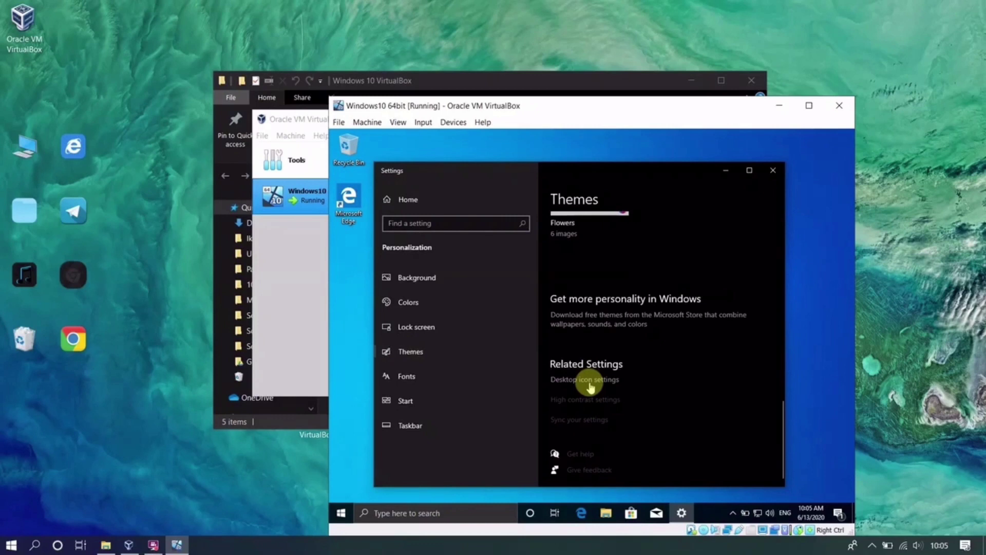
left_click(590, 386)
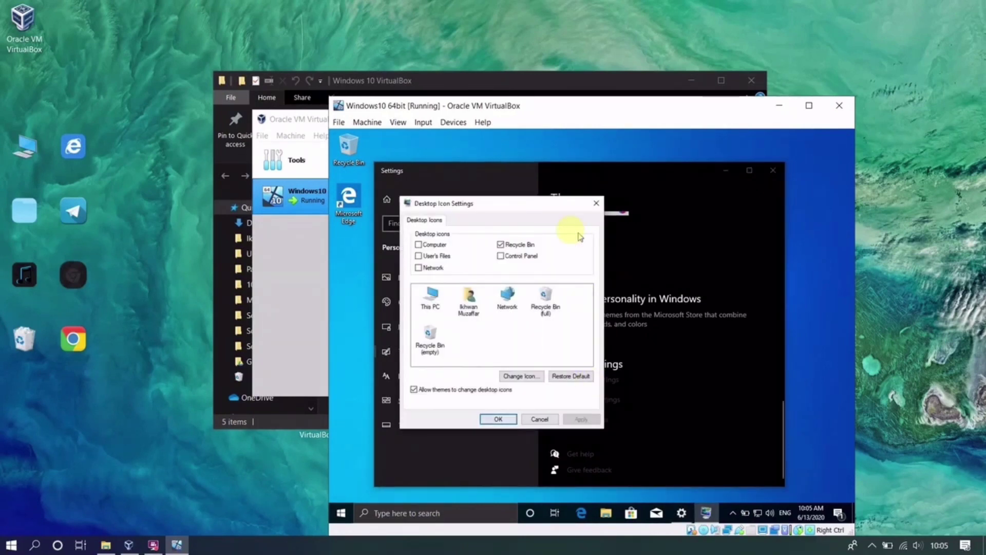
left_click(522, 258)
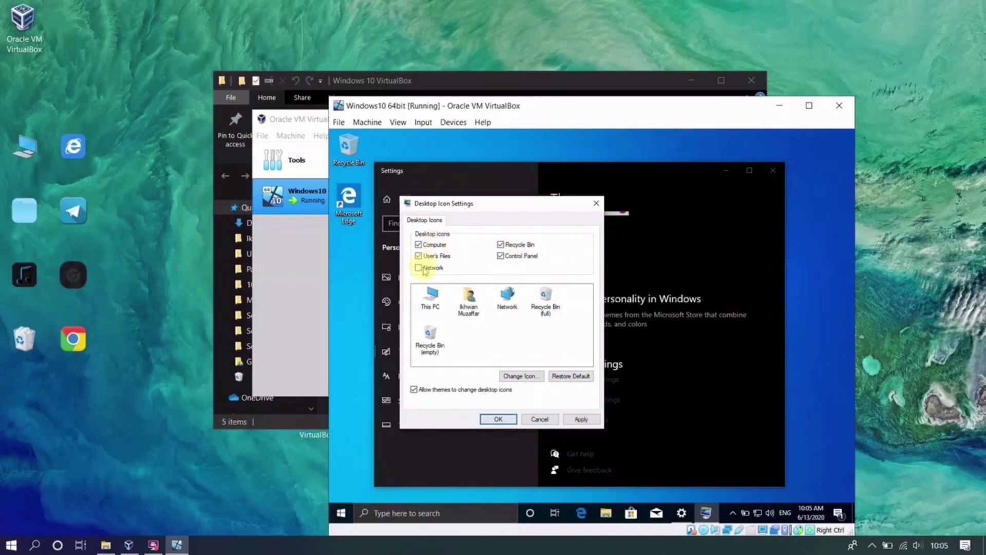
left_click(496, 419)
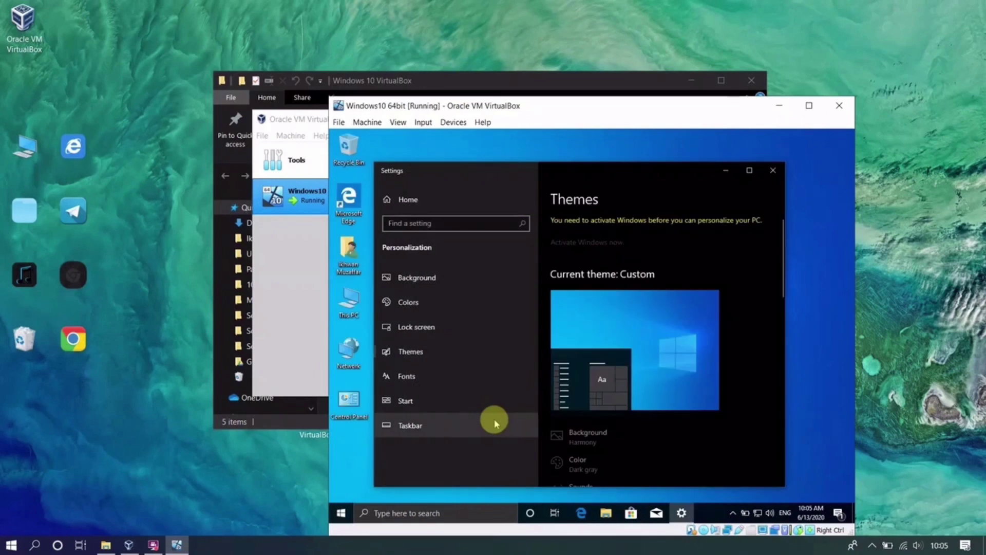
left_click(773, 172)
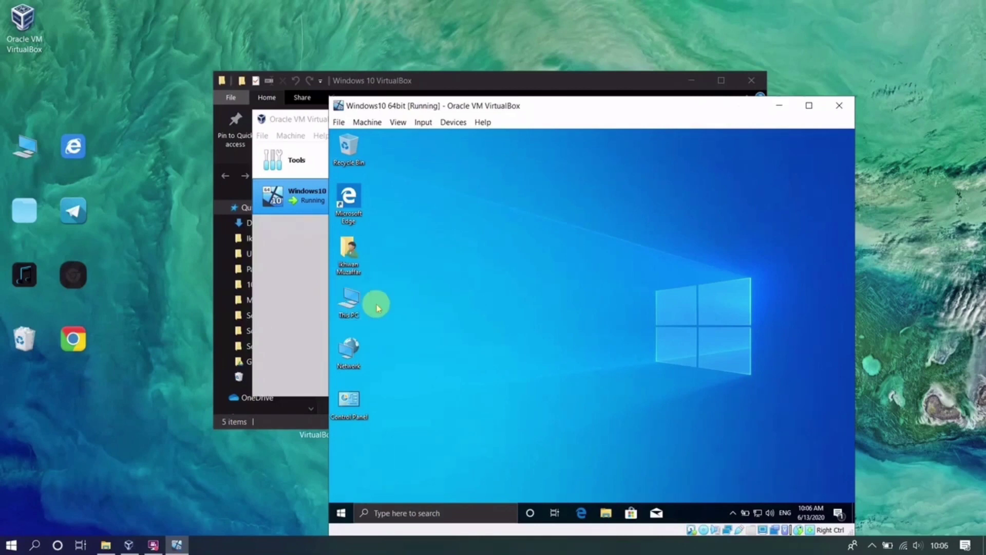
- Copy the Wallpaper folder and Uitm Logo from CD Drive (E:) onto the desktop
double_click(361, 307)
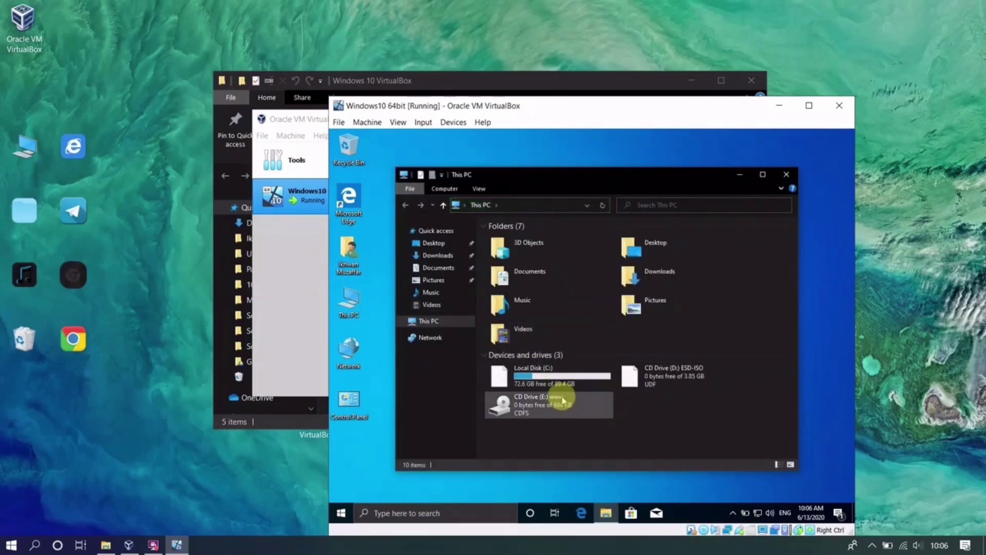
left_click(564, 400)
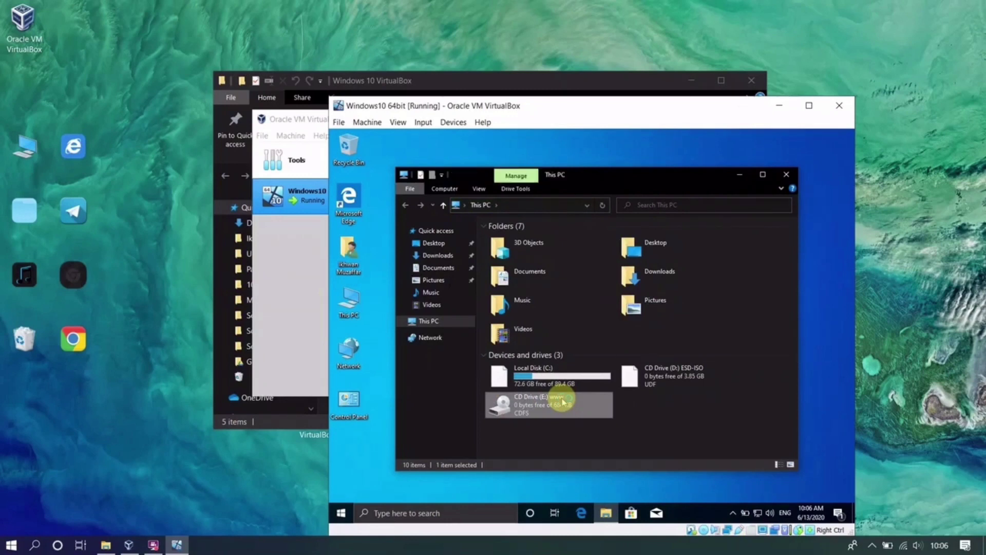
double_click(564, 401)
left_click_drag(525, 291, 383, 322)
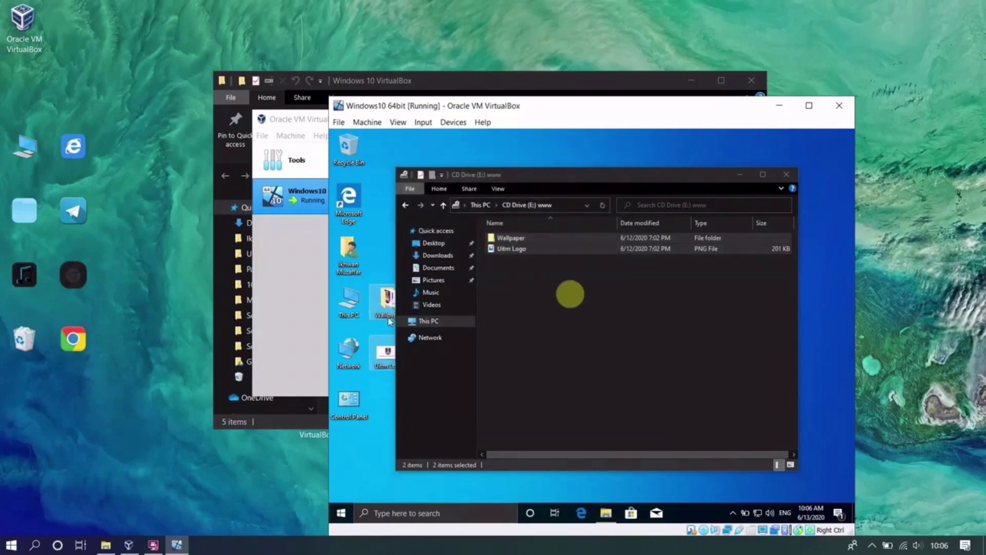
left_click(786, 174)
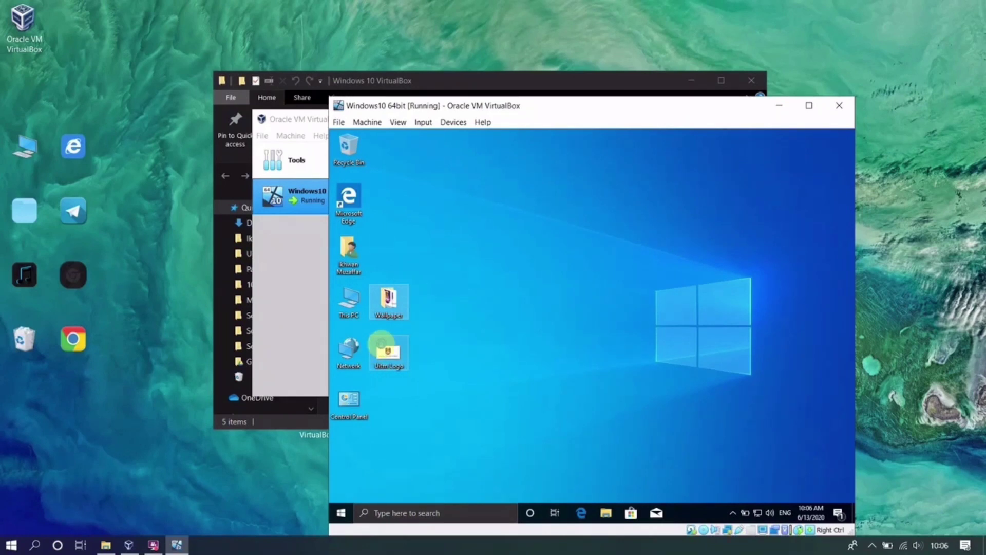
- Set the Uitm Logo image as the desktop background
right_click(381, 345)
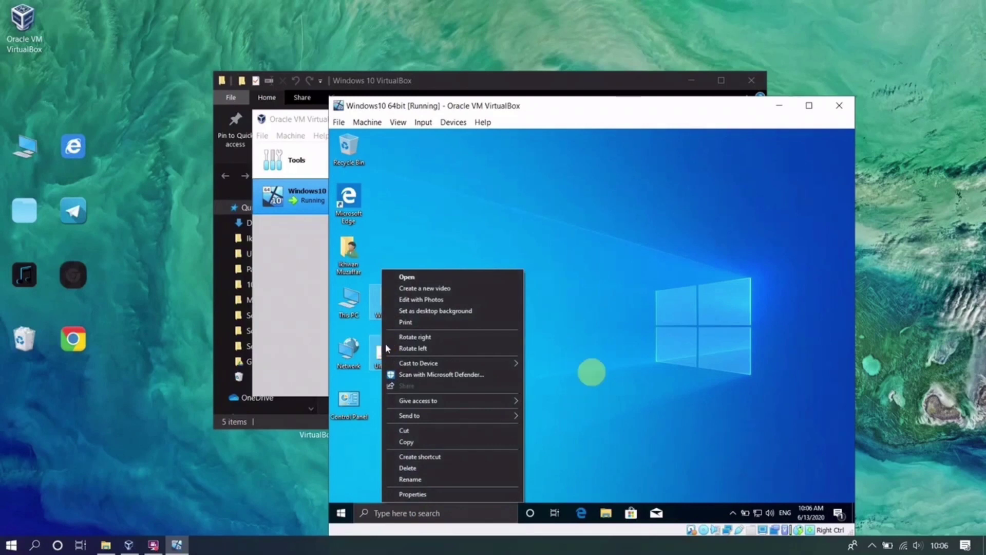
left_click(470, 312)
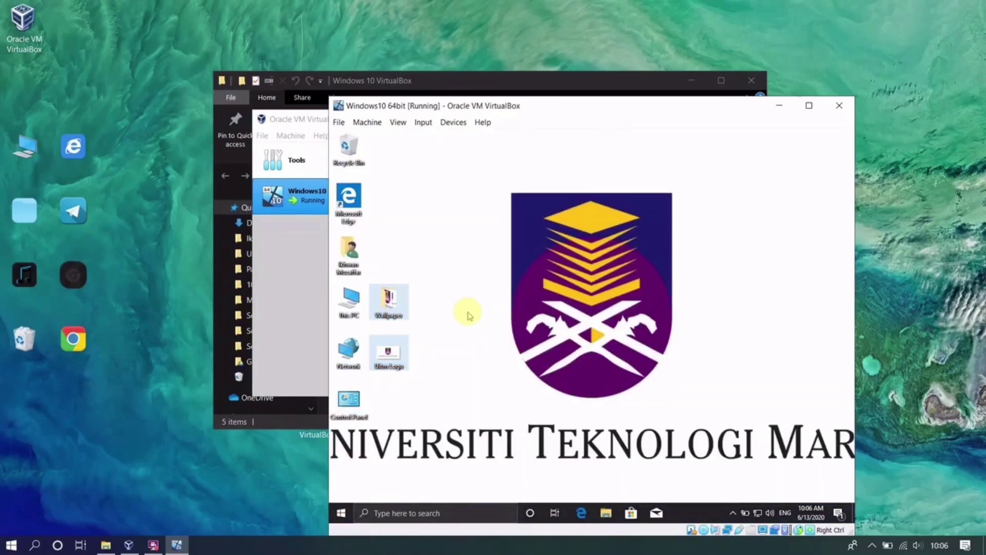
left_click(469, 315)
right_click(333, 517)
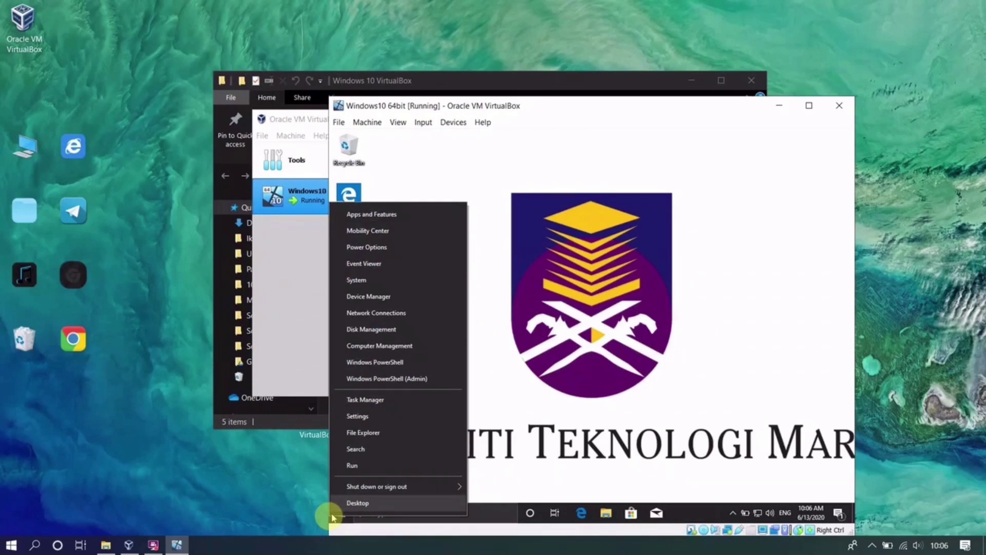
- Open Device Manager and expand Audio inputs and outputs to show Microphone and Speakers
left_click(369, 297)
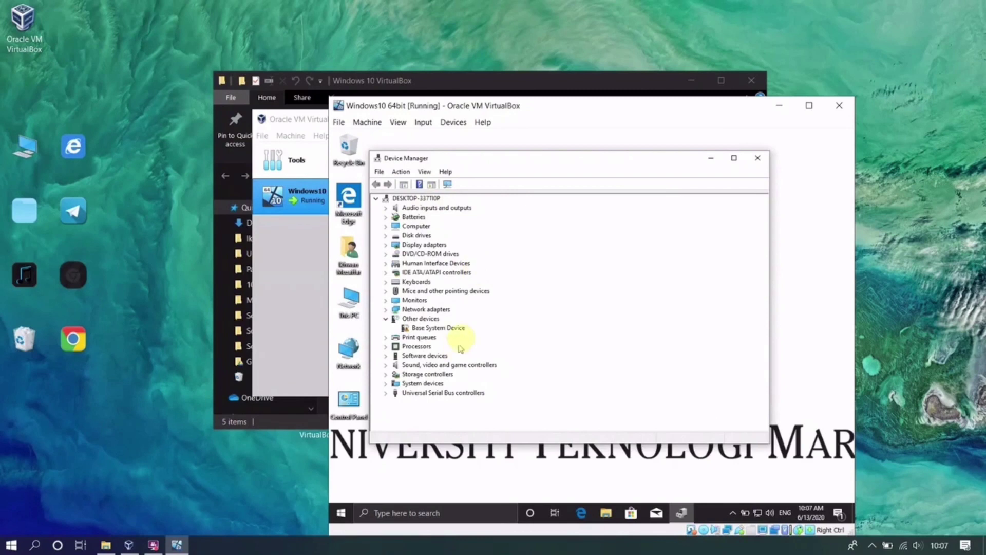
left_click(422, 210)
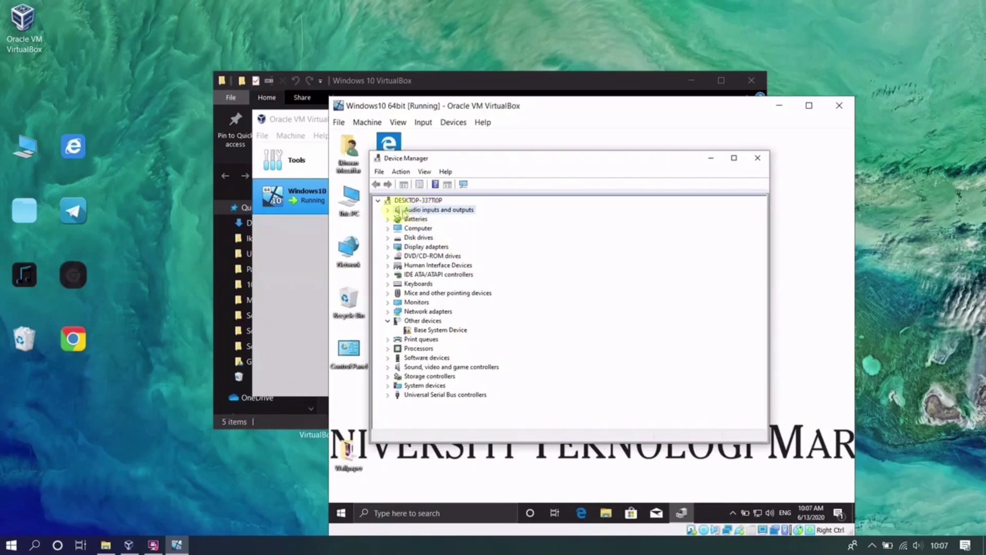
left_click(389, 210)
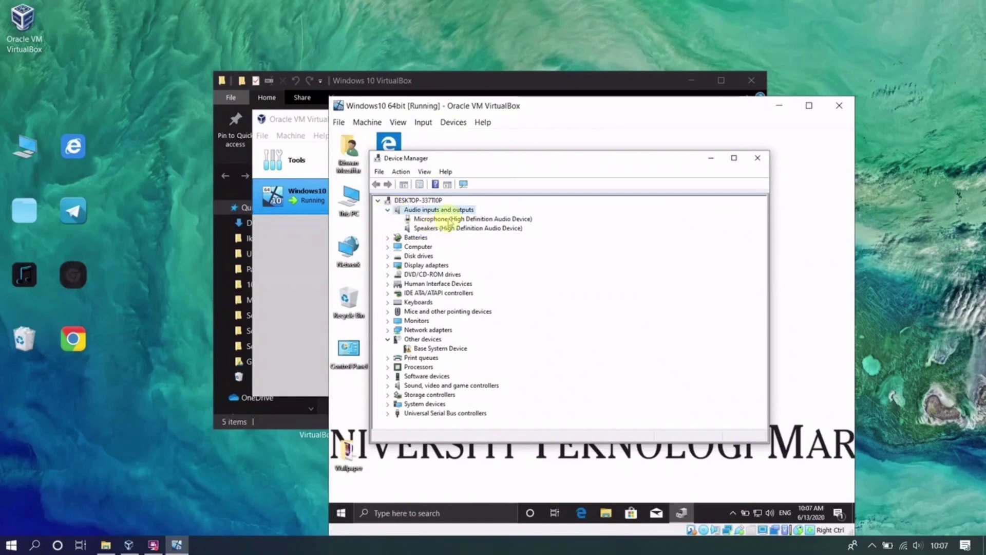
right_click(449, 218)
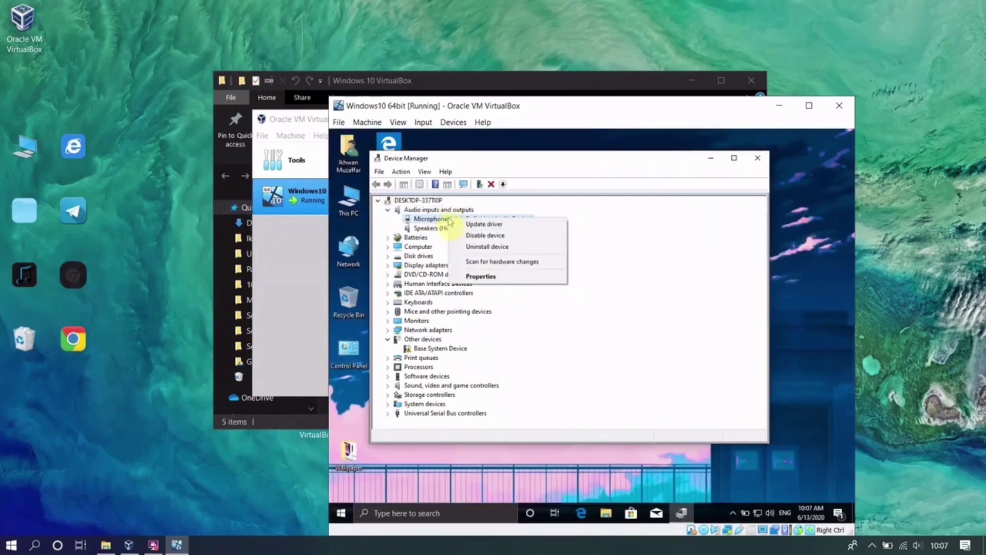
left_click(515, 175)
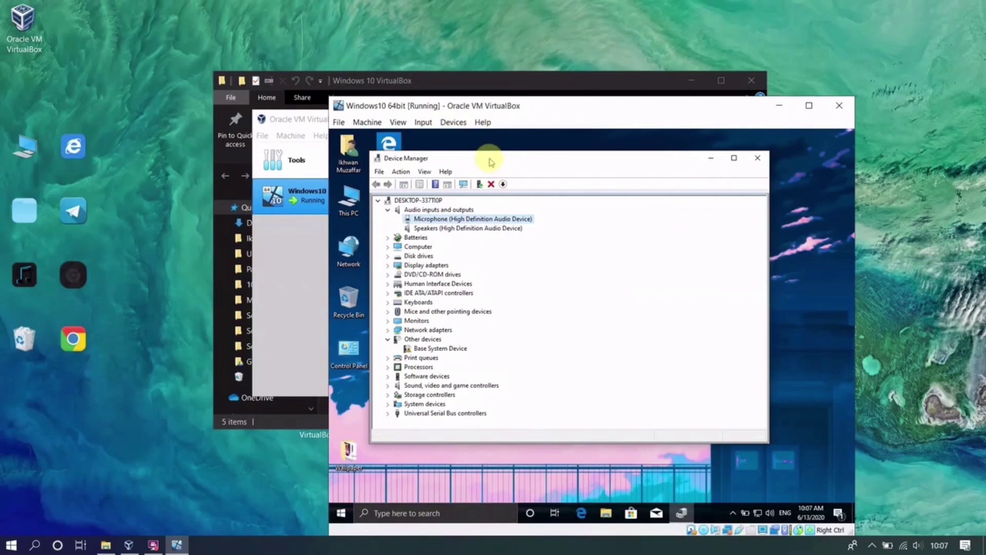
- Move Device Manager right and reapply the Uitm Logo as desktop background
left_click_drag(490, 163, 493, 161)
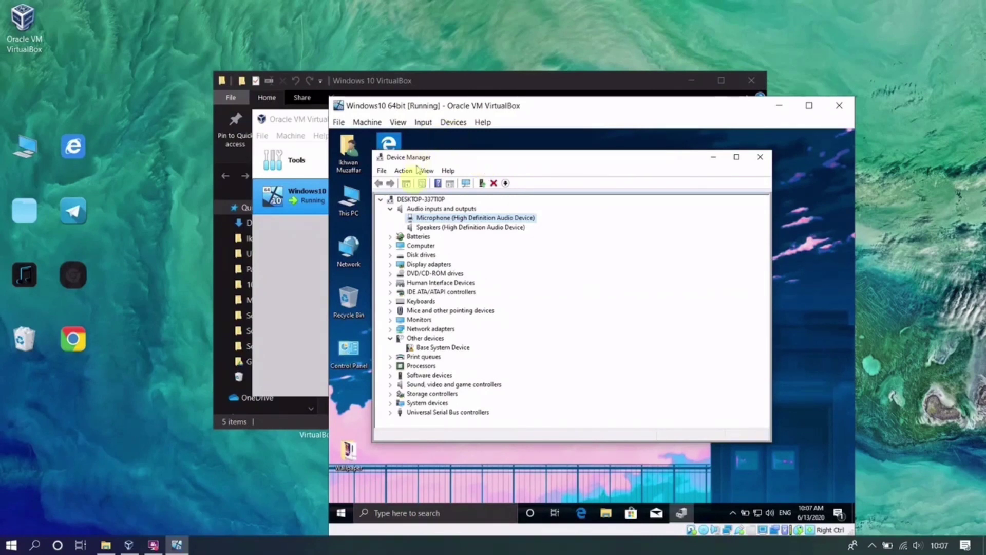
left_click_drag(425, 158, 452, 162)
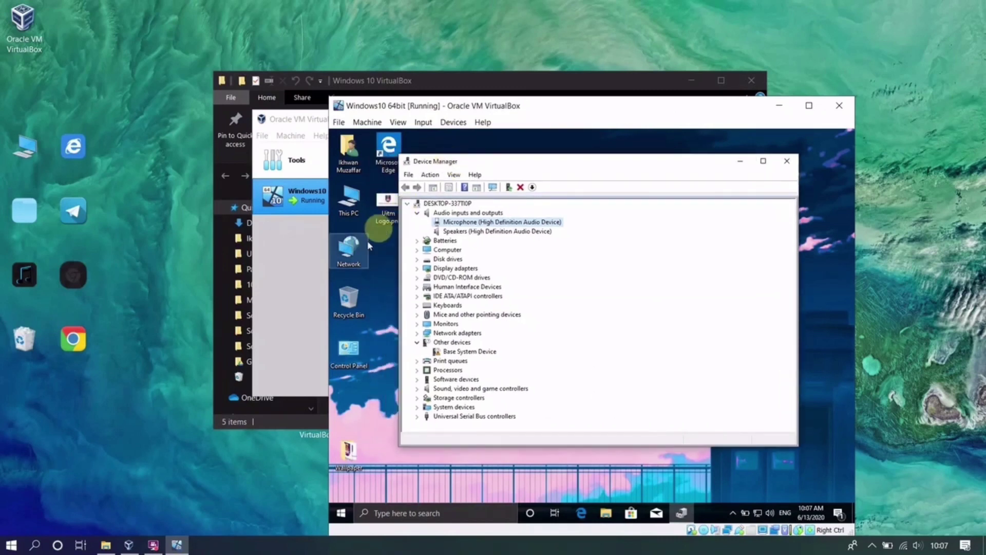
right_click(388, 206)
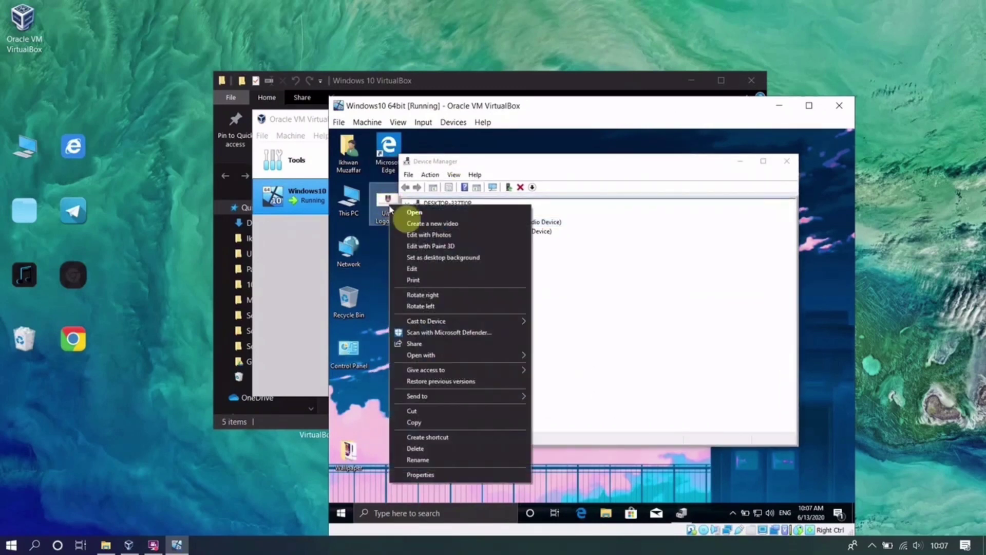
left_click(457, 257)
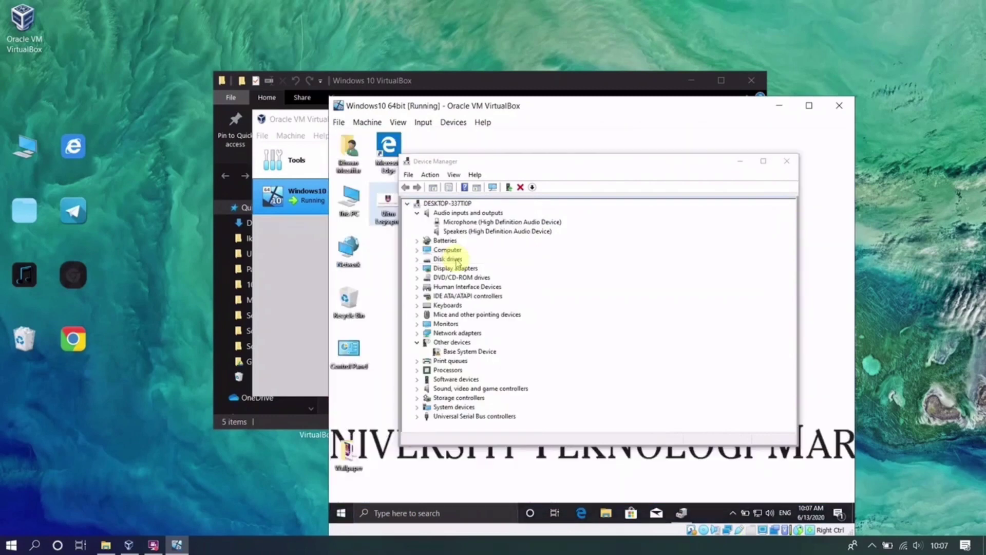
- Switch the Microphone to the Generic software device driver, then close Device Manager
right_click(437, 224)
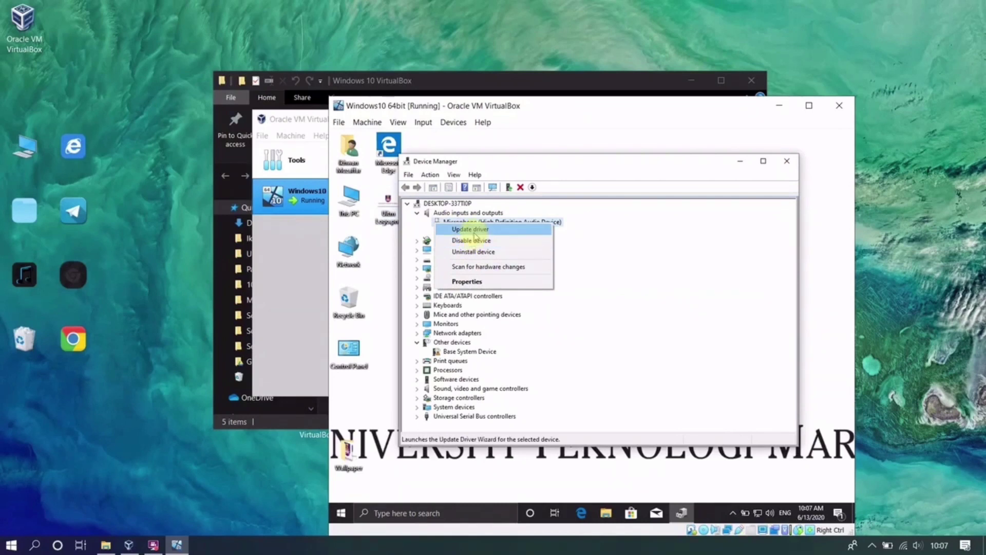
left_click(473, 230)
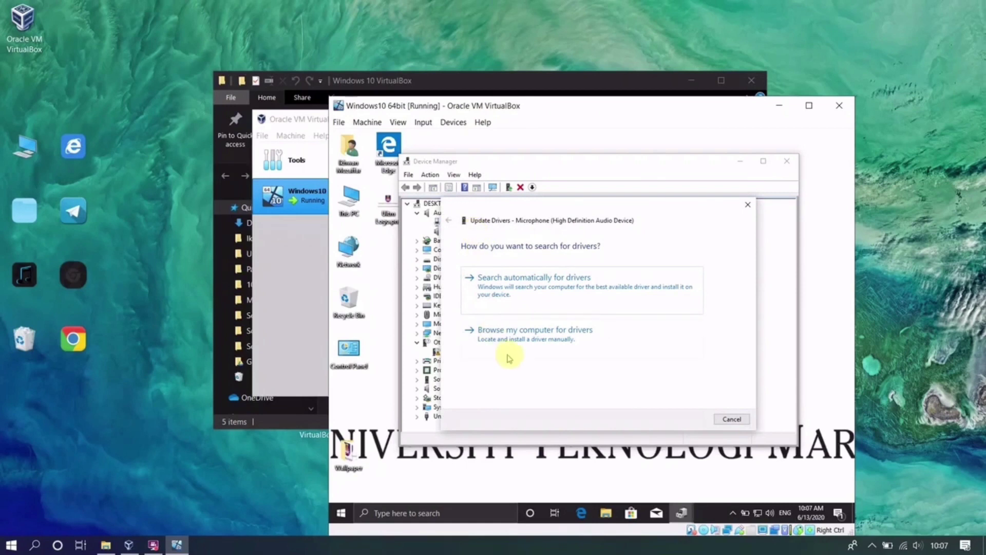
left_click(512, 349)
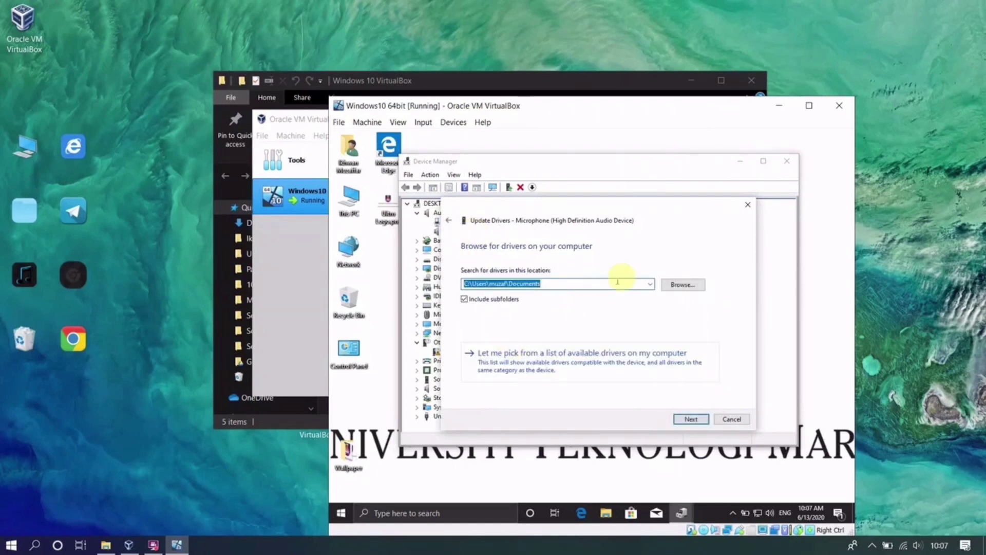
left_click(541, 356)
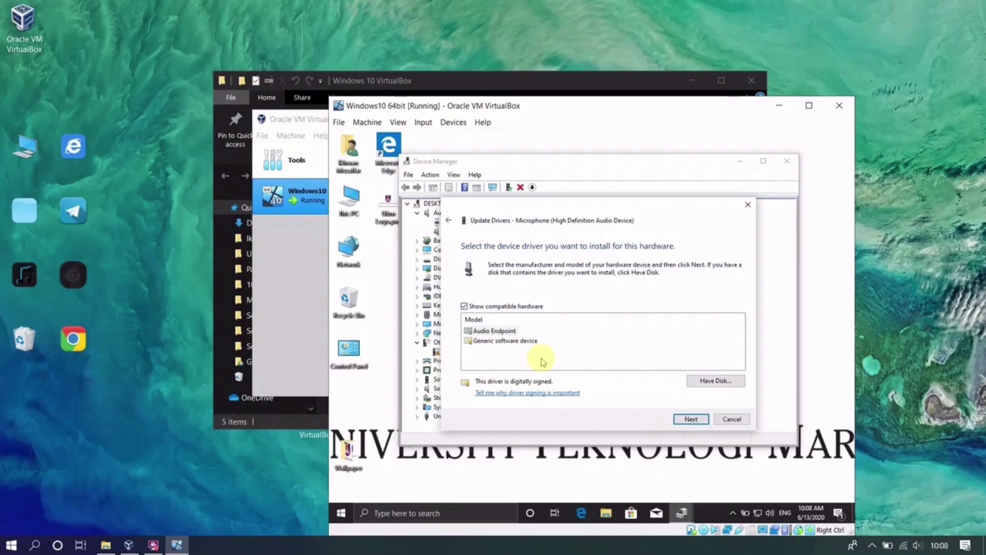
left_click(506, 341)
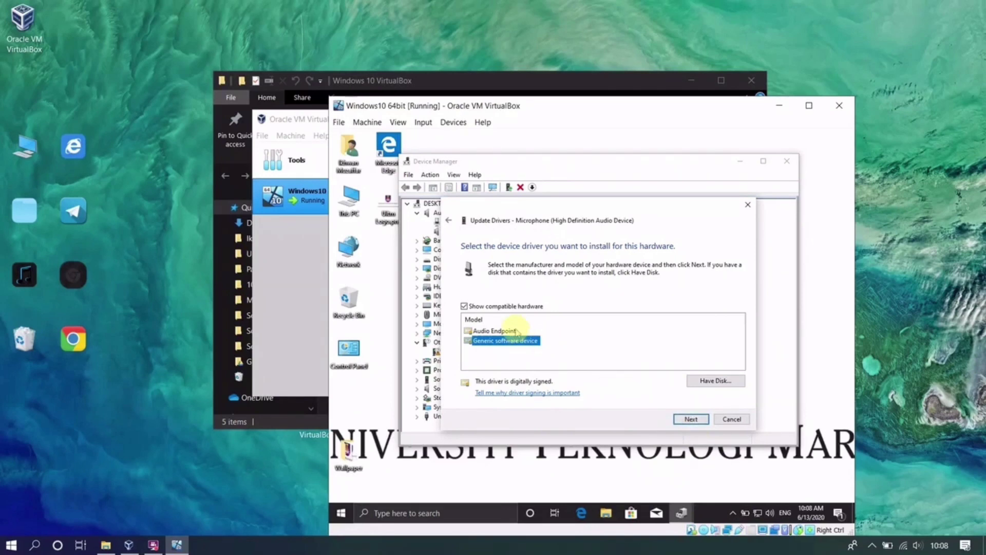
left_click(691, 419)
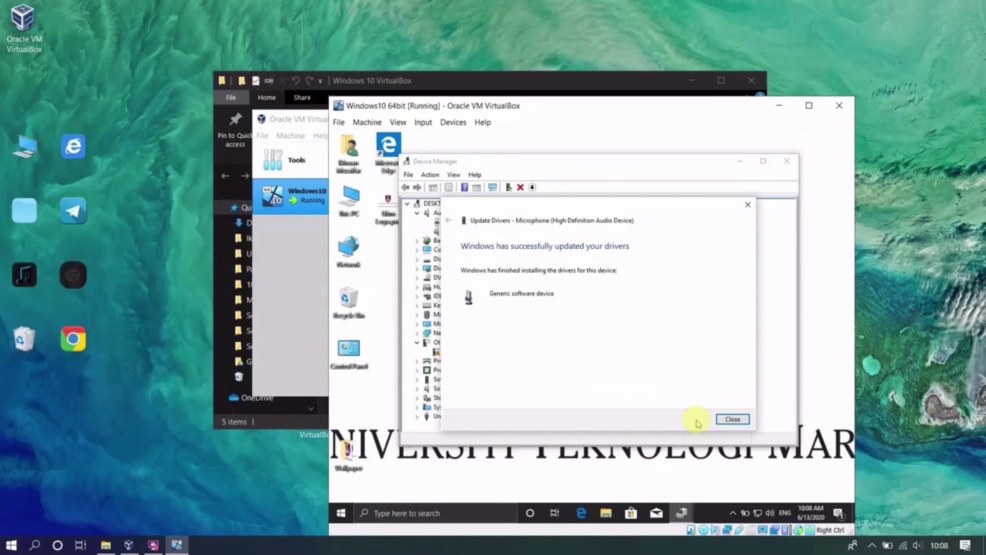
left_click(733, 418)
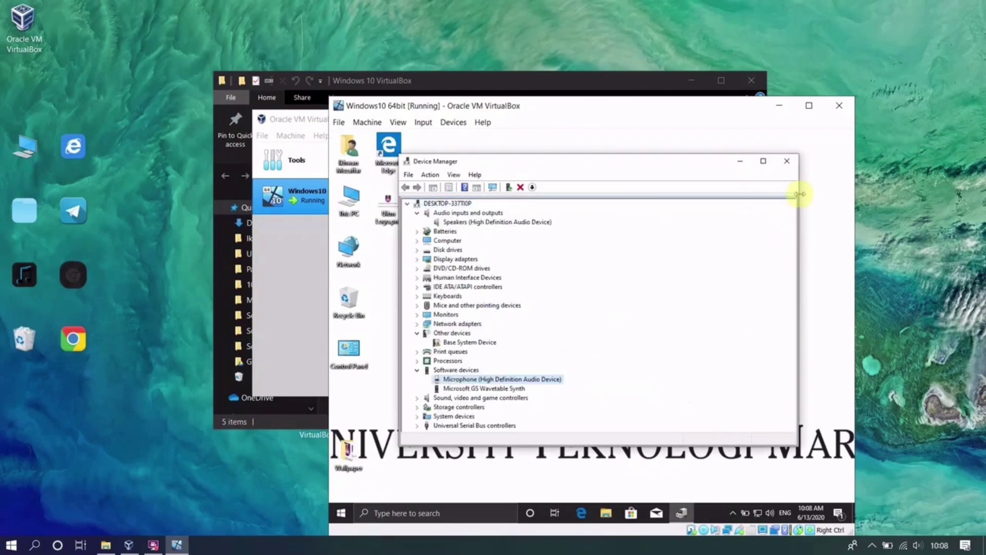
left_click(784, 161)
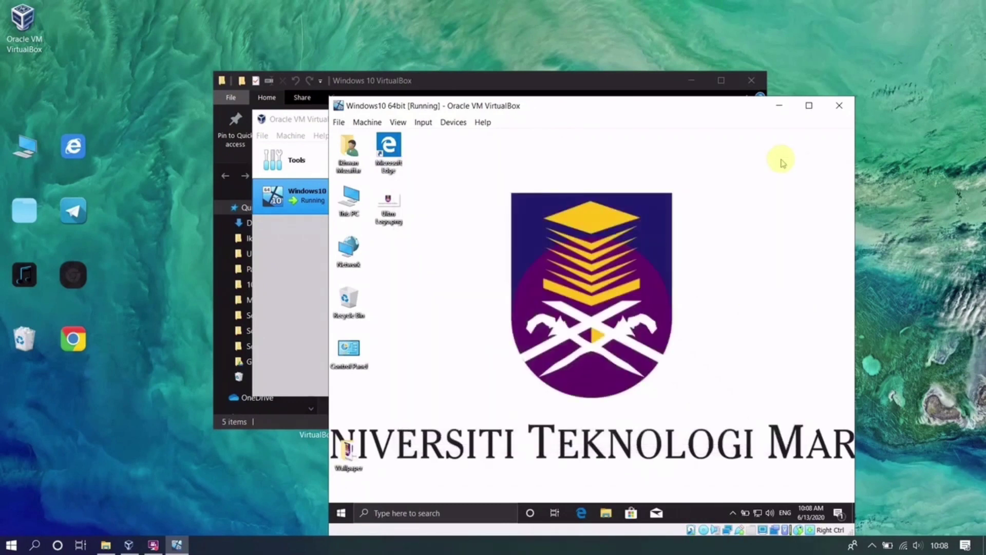
- In Disk Management, shrink C: by about 10000 MB, leaving 9.77 GB unallocated on Disk 0
right_click(341, 513)
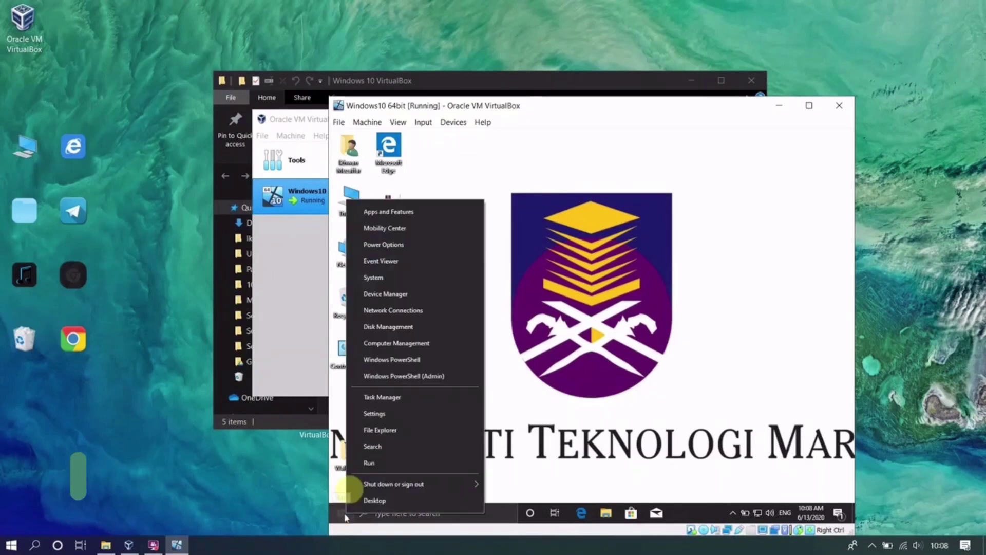
left_click(417, 327)
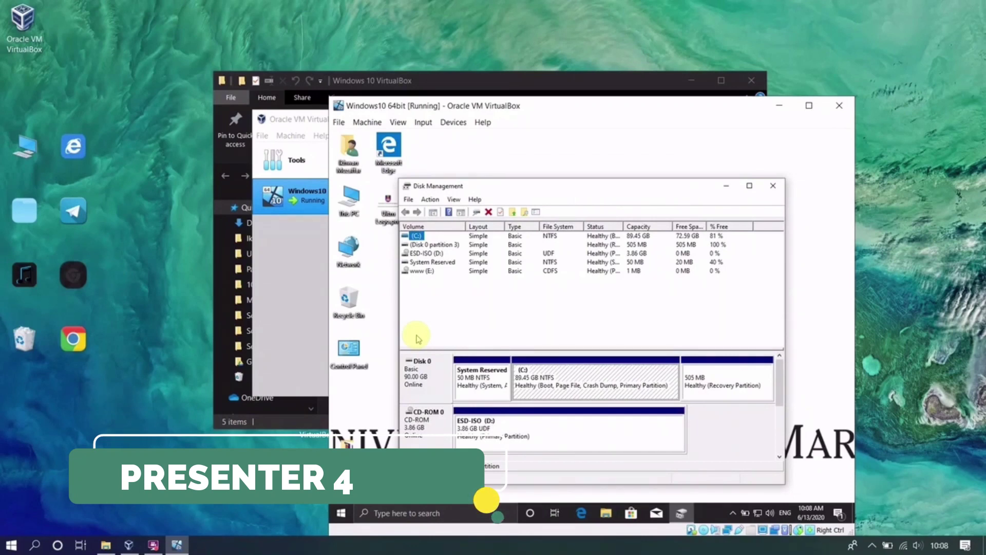
right_click(583, 383)
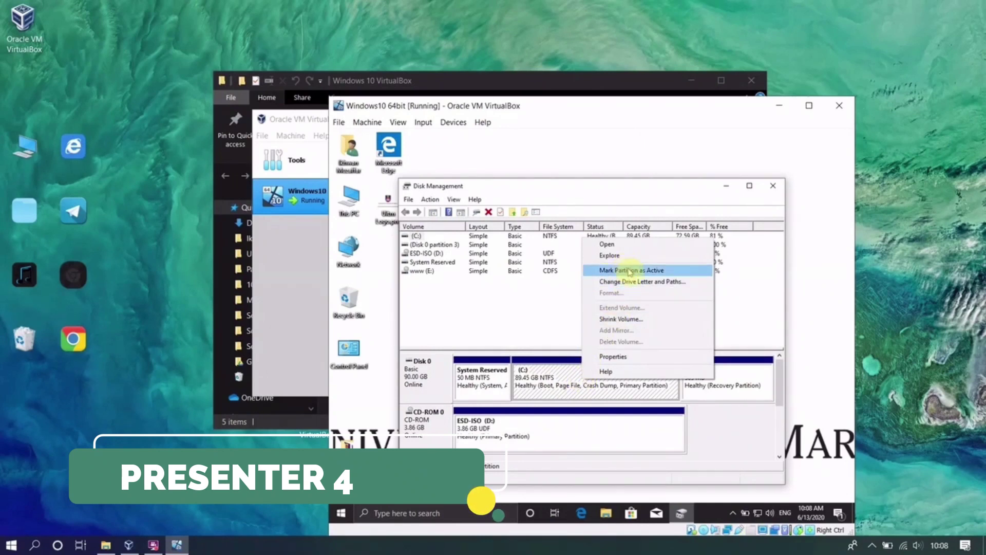
left_click(621, 319)
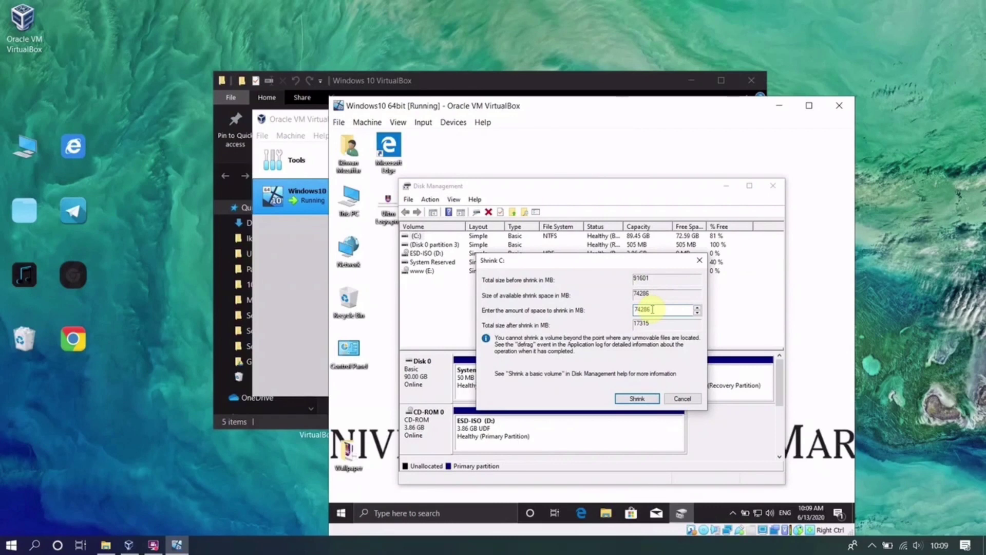
key("BackSpace")
type("100")
left_click(625, 398)
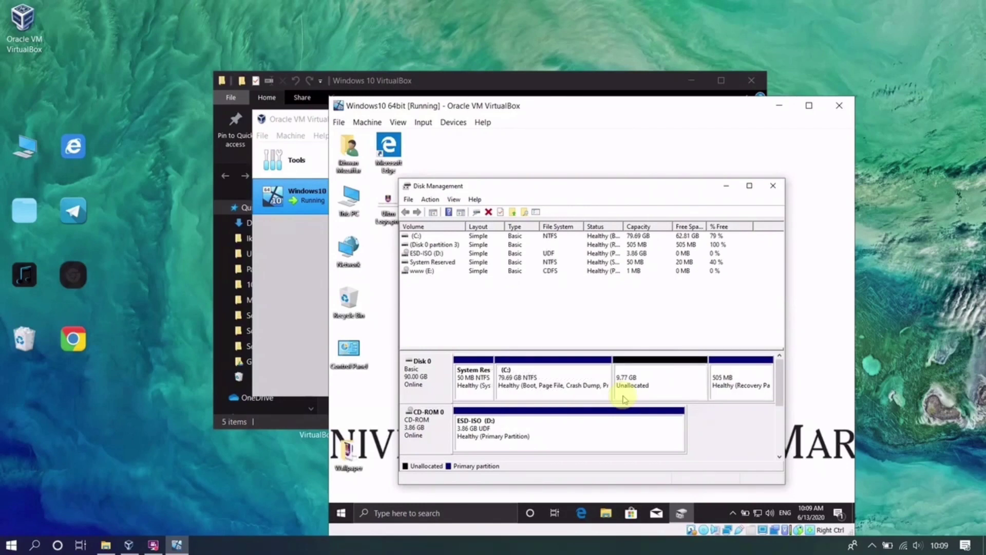
right_click(651, 381)
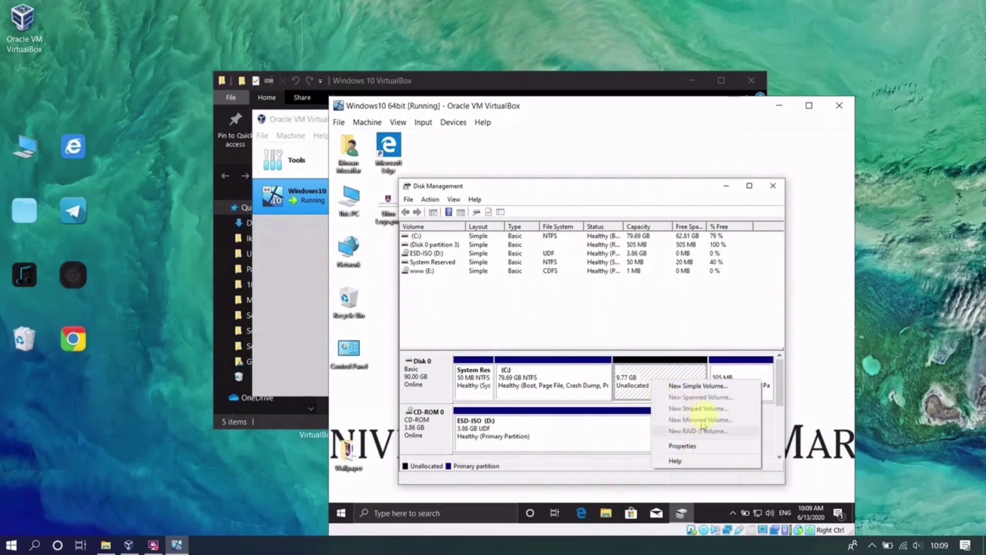
- Create a 9999 MB NTFS simple volume F: labelled Tutorial from the unallocated space
left_click(707, 384)
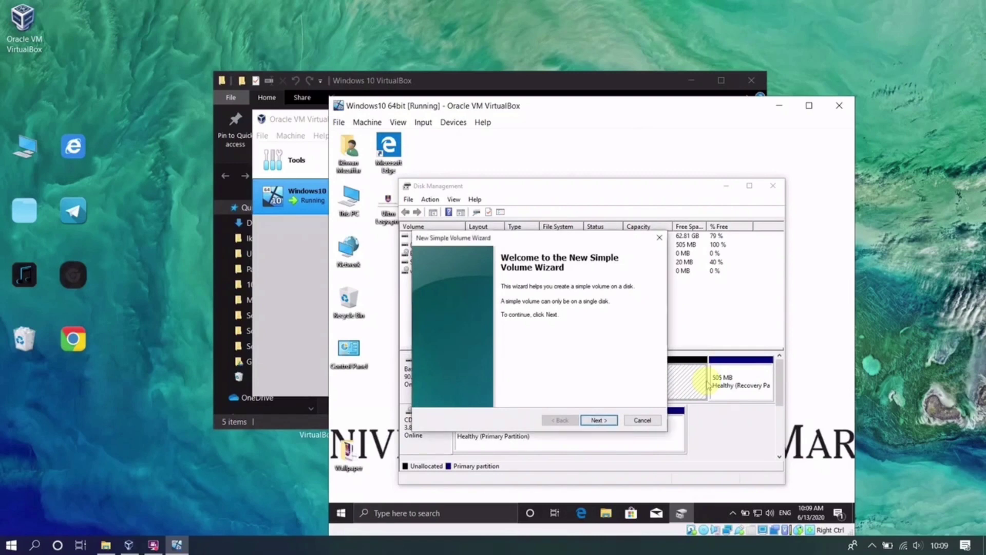
left_click(602, 421)
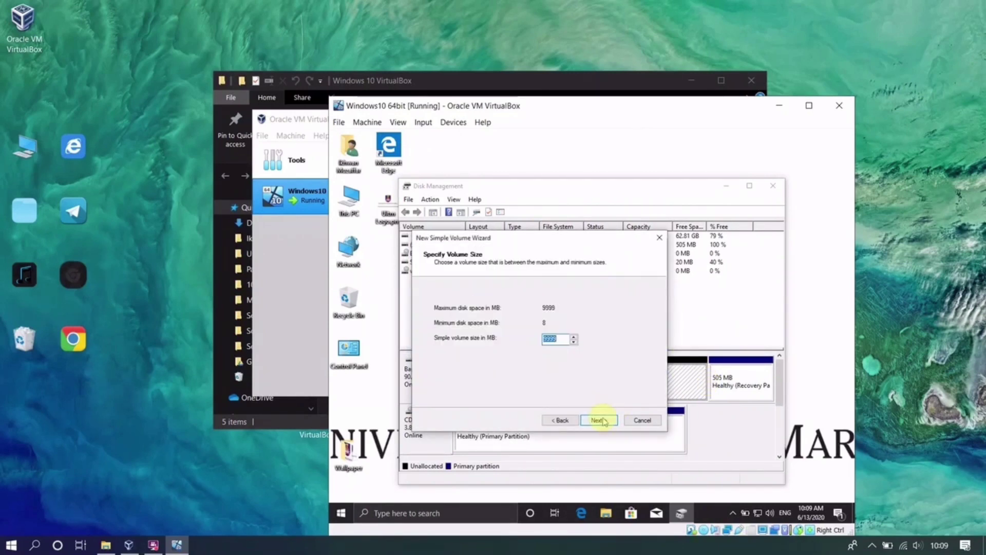
left_click(598, 422)
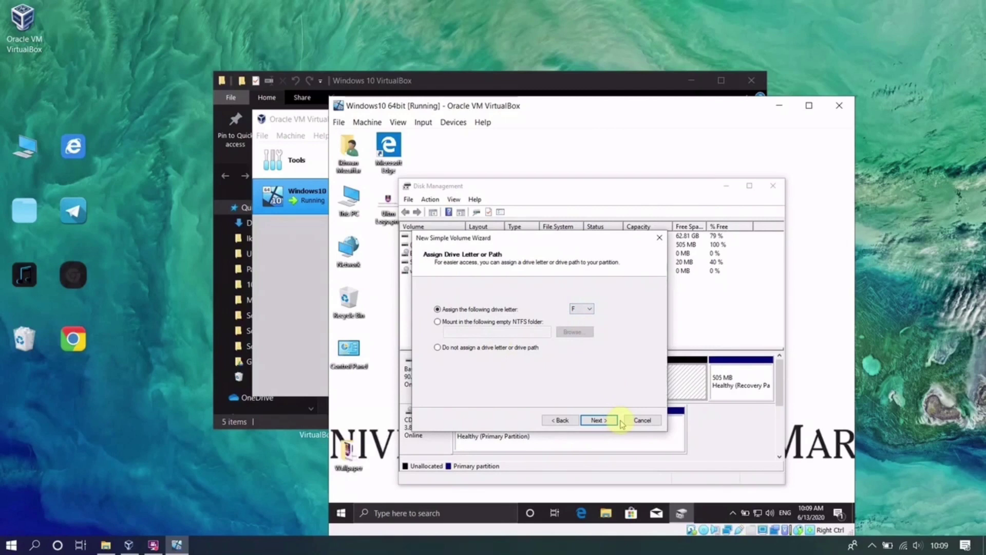
left_click(598, 420)
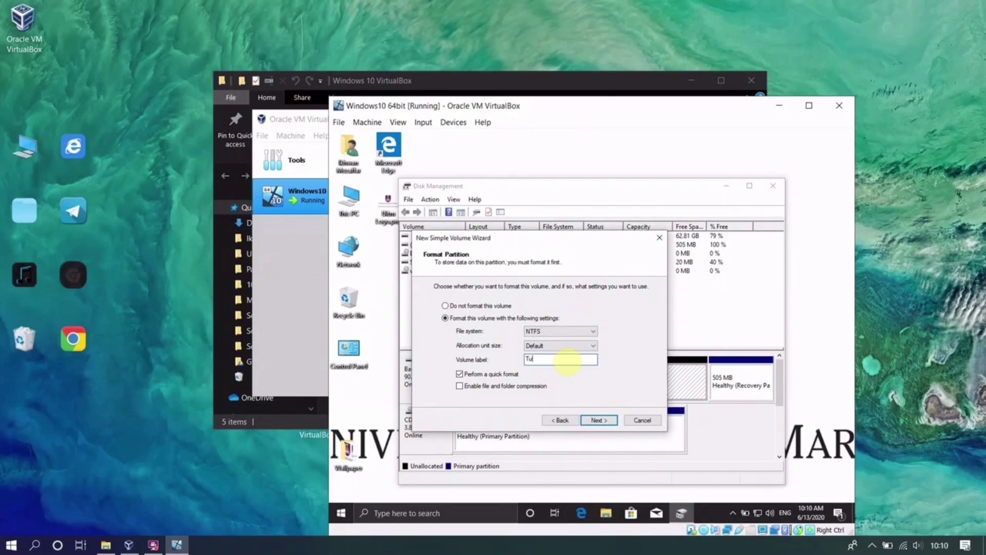
type("orial")
left_click(594, 420)
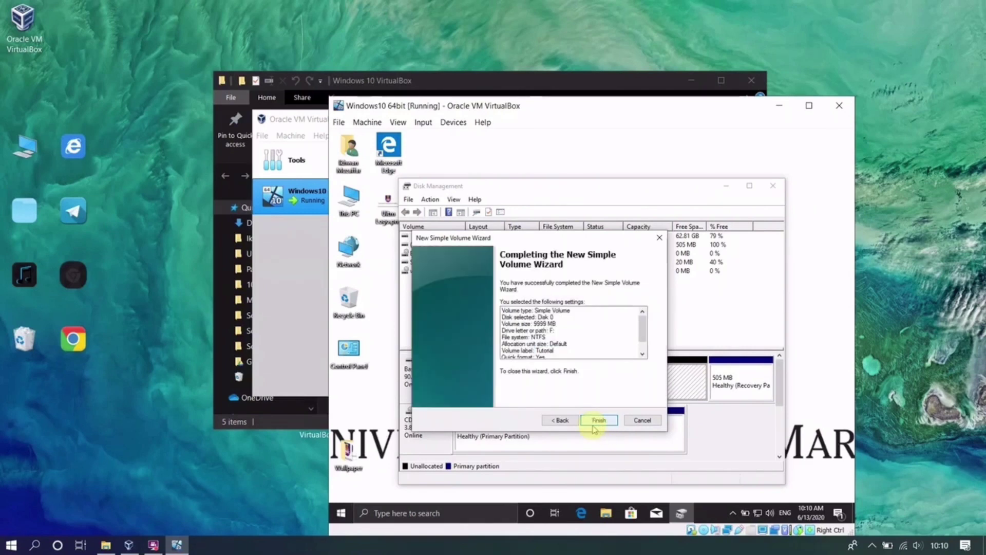
left_click(595, 423)
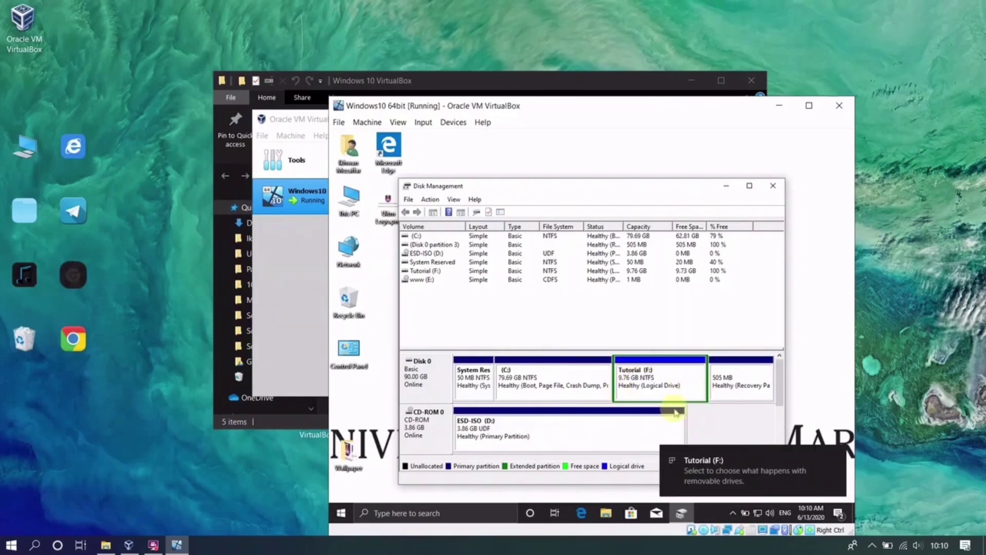
left_click(773, 185)
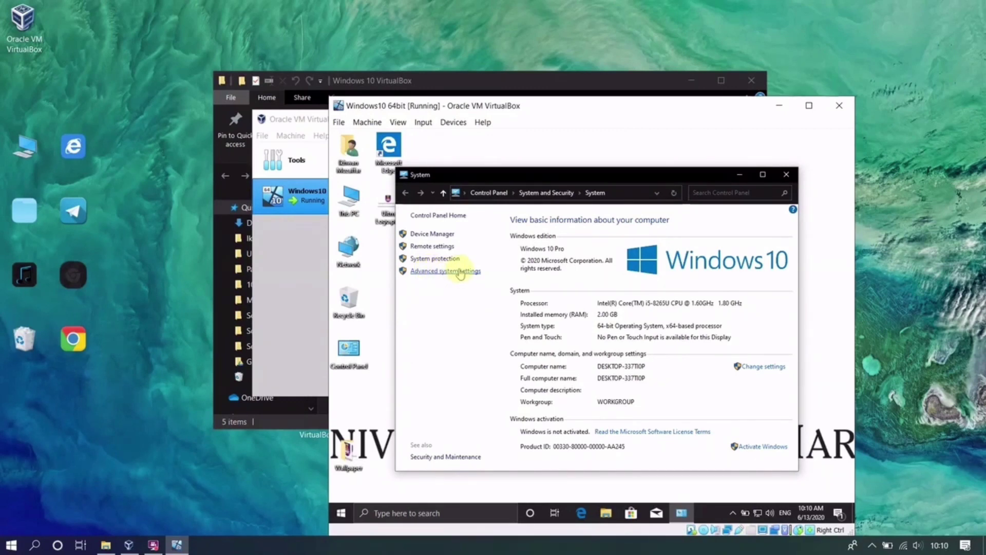
- Replace automatic paging file management with a custom 1200–1200 MB paging file on C:
left_click(461, 272)
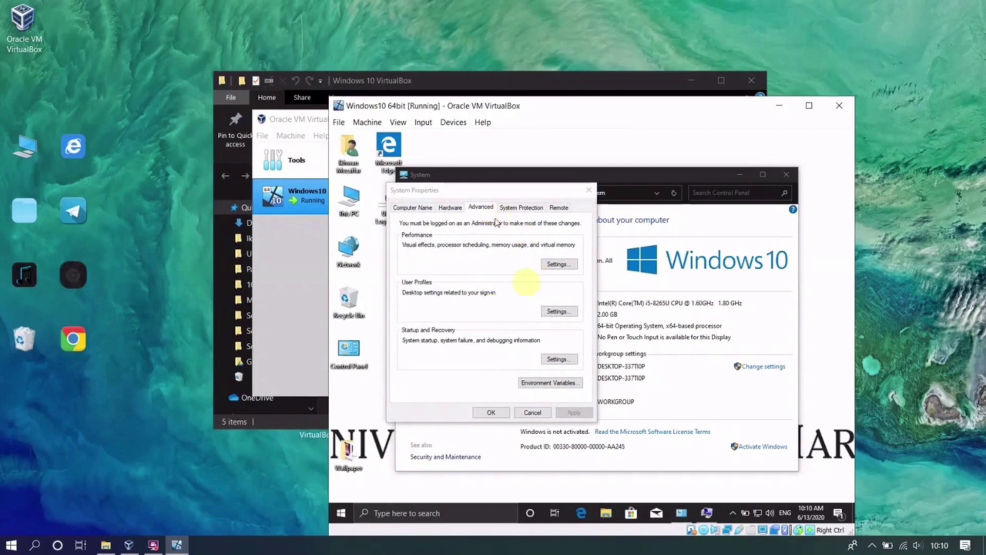
left_click(561, 265)
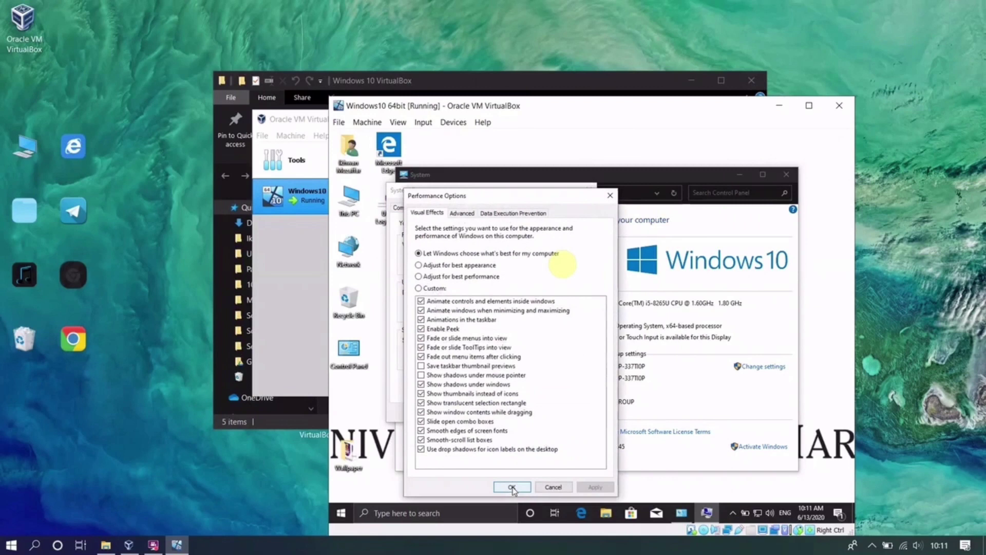
left_click(461, 215)
left_click(563, 344)
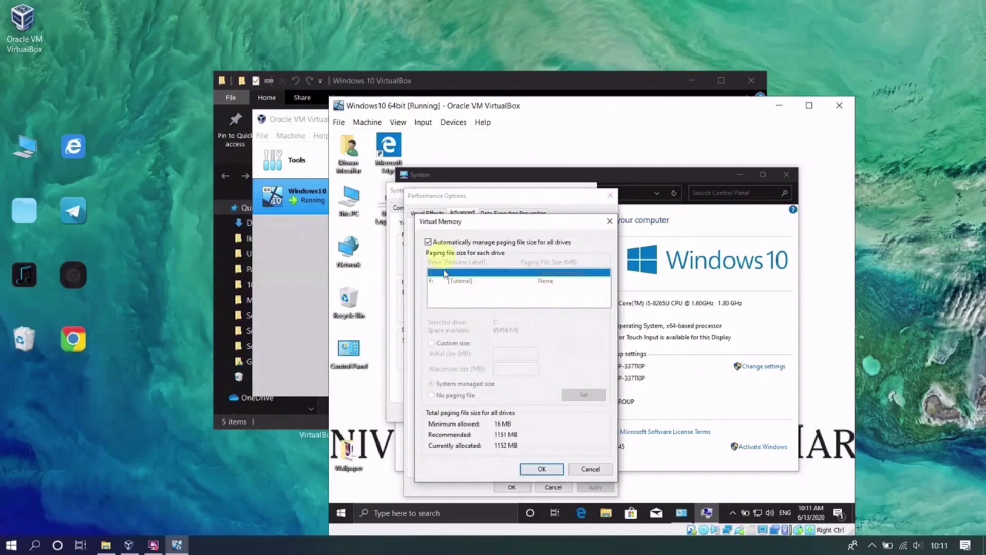
left_click(435, 246)
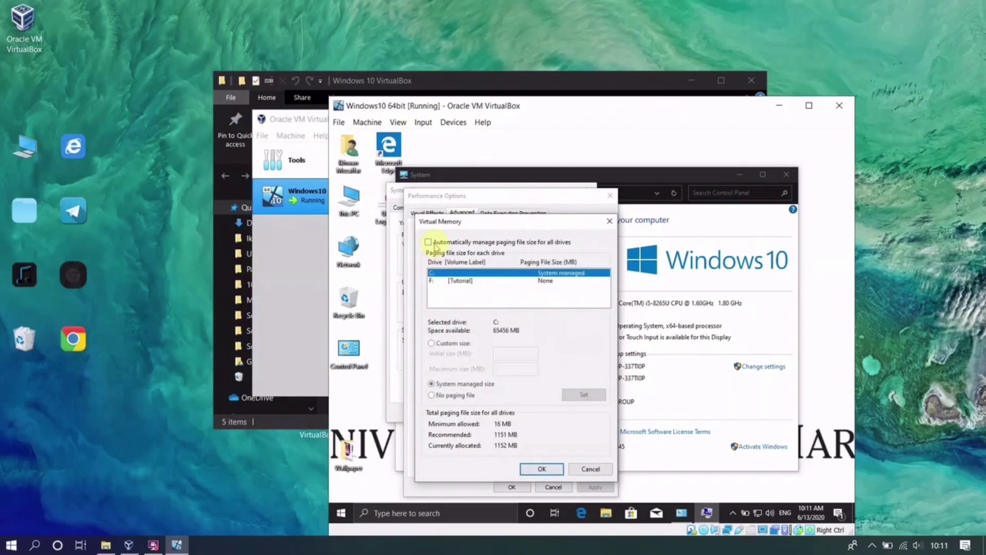
left_click(446, 344)
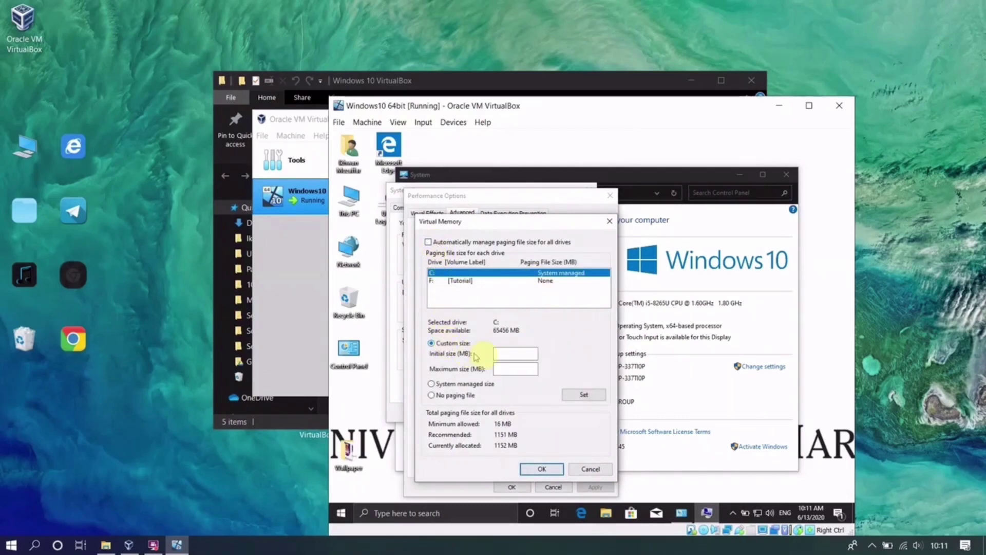
left_click(501, 351)
type("1200")
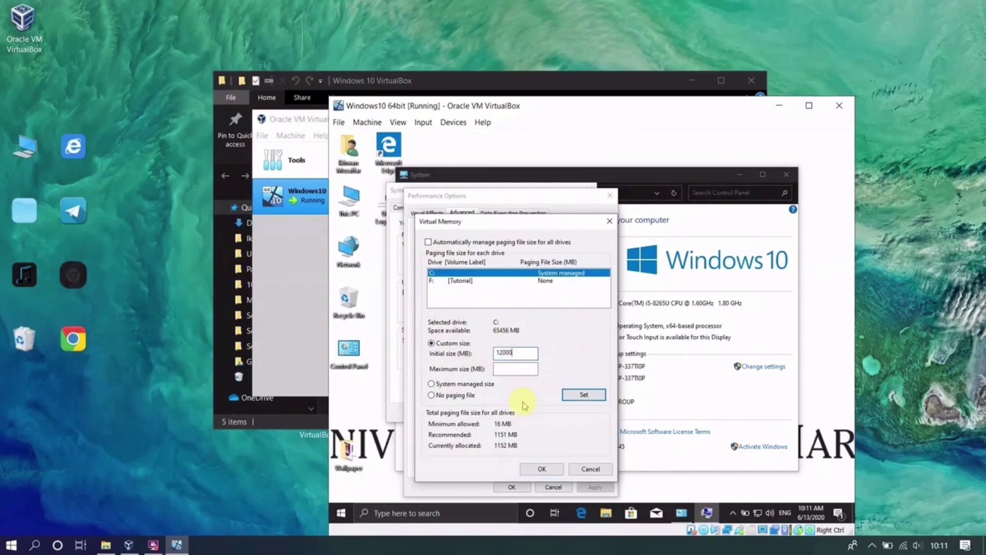
left_click(529, 368)
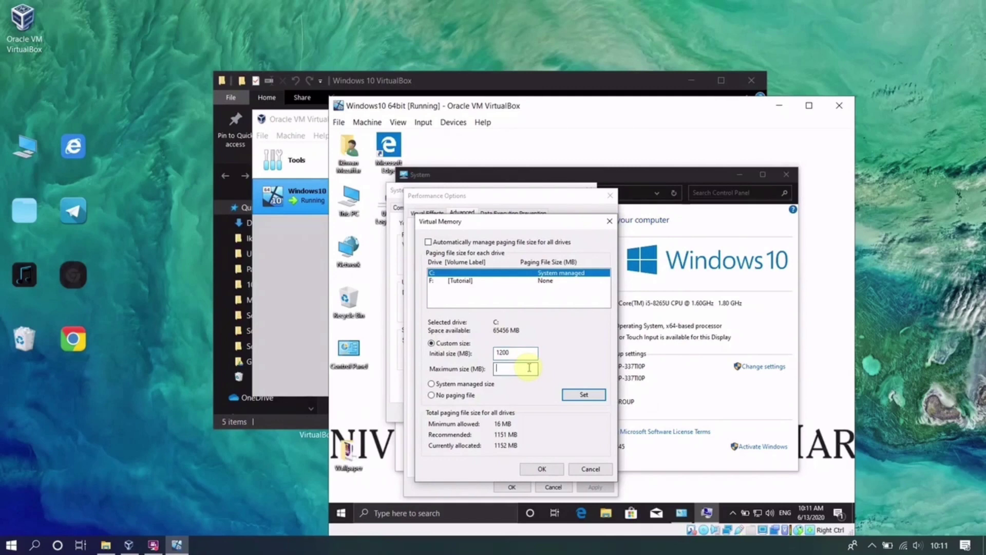
type("1200")
left_click(565, 399)
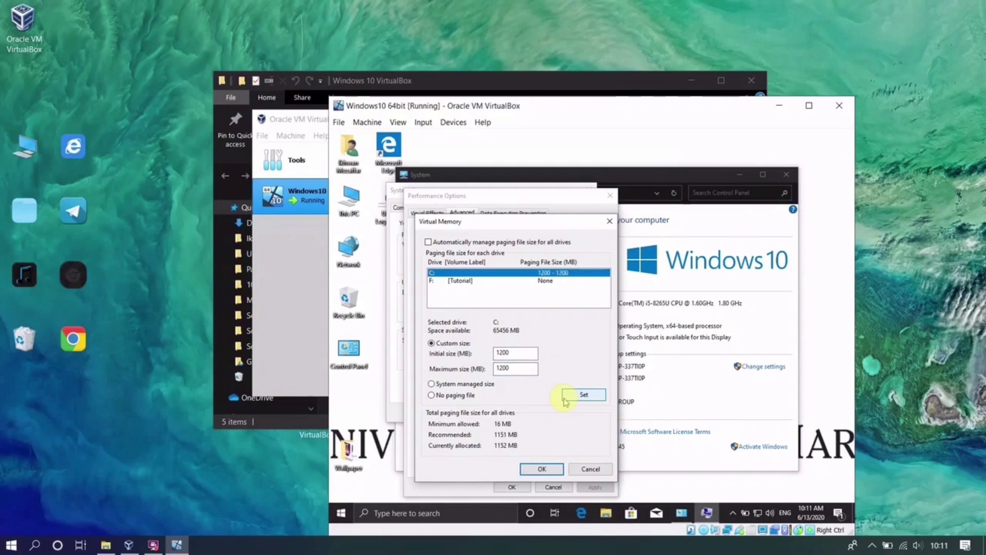
- Confirm the virtual memory change, acknowledge the restart notice, and close the system settings windows
left_click(544, 469)
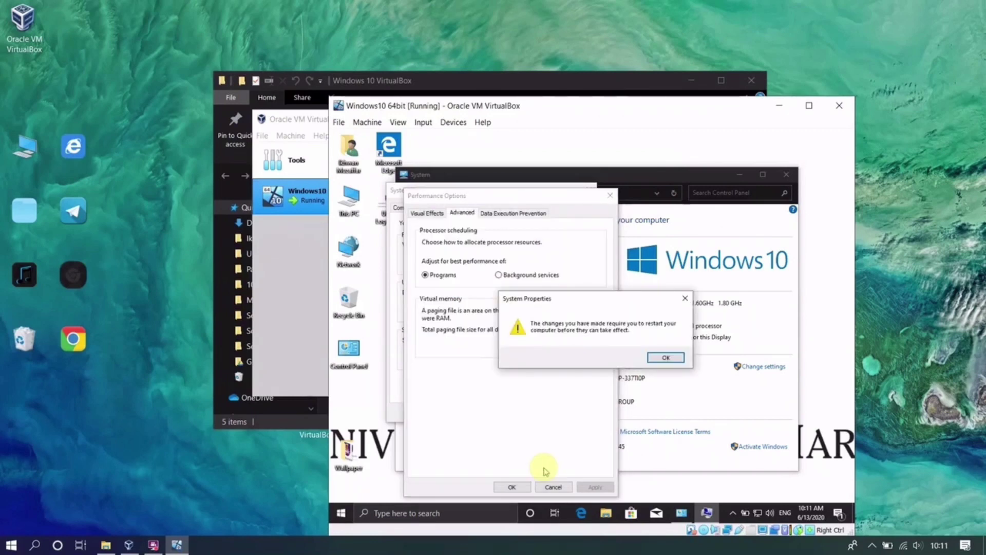
left_click(663, 357)
left_click(576, 354)
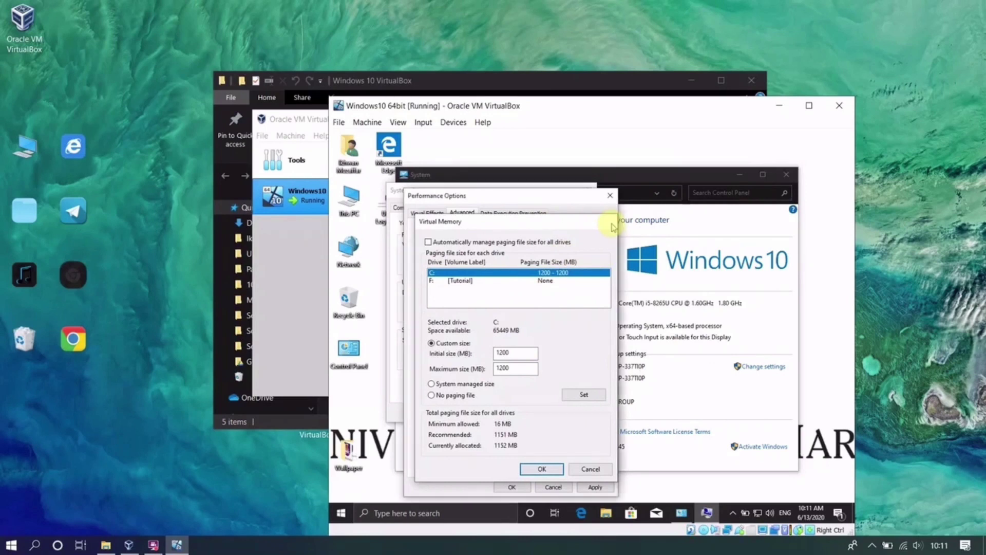
left_click(611, 225)
left_click(594, 487)
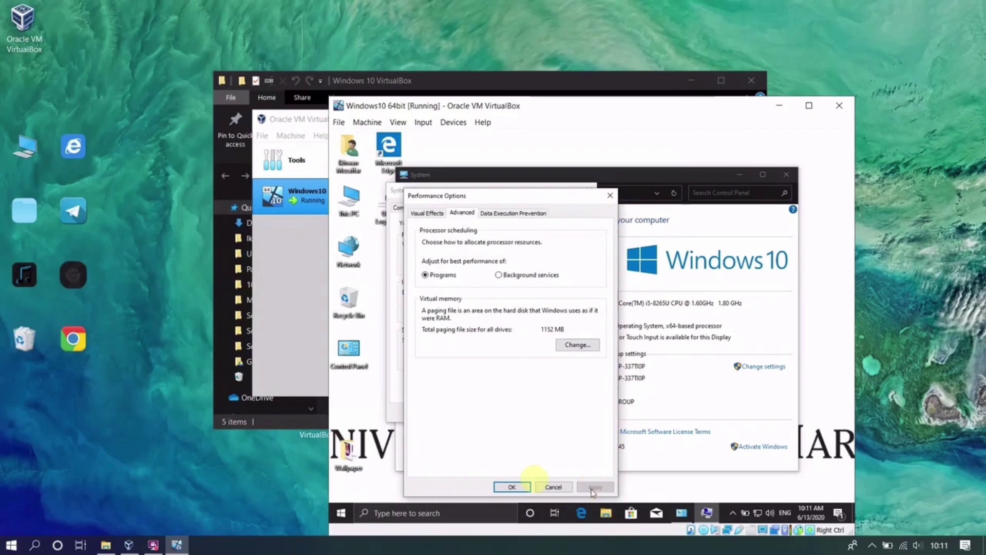
left_click(512, 487)
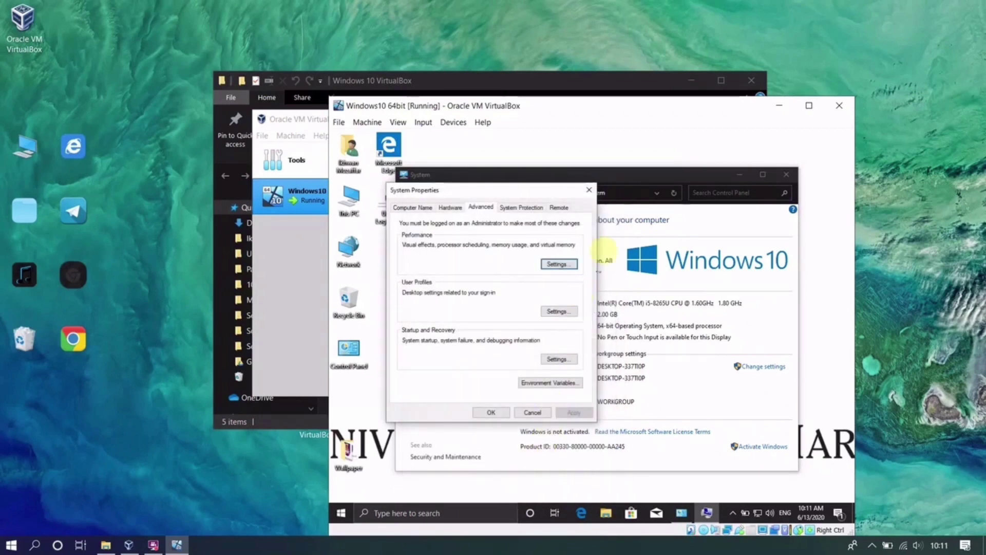
left_click(589, 190)
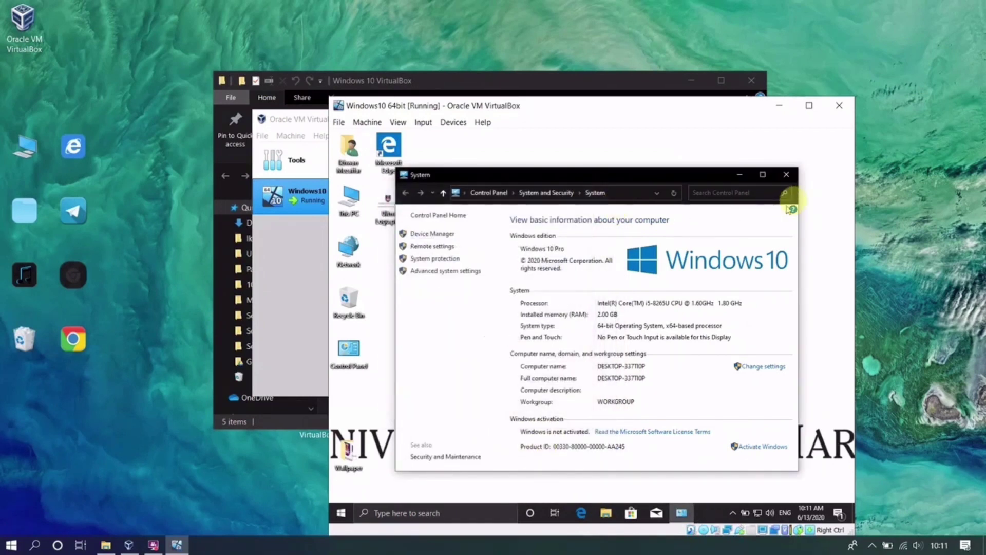
left_click(779, 191)
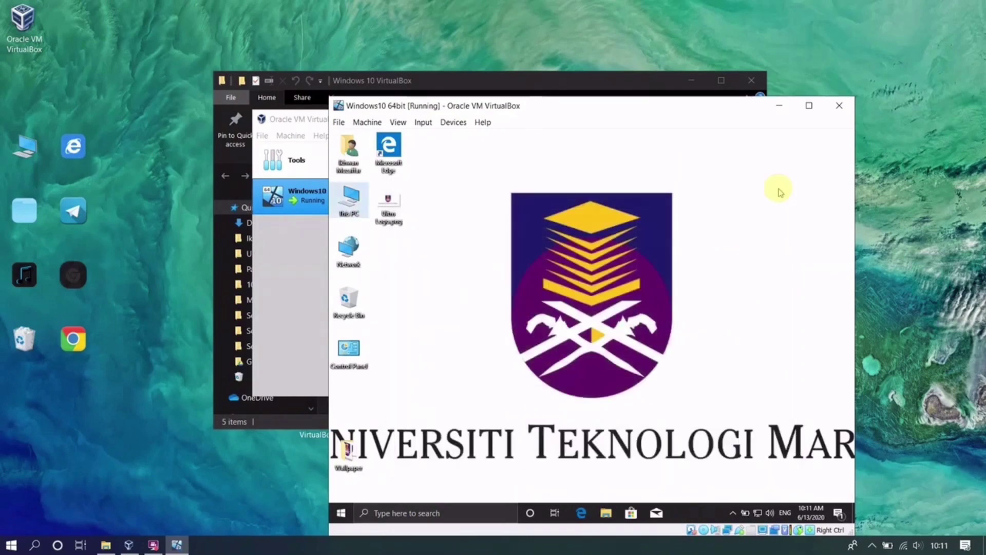
- Go to Windows Settings > Accounts > Family & other users in the guest
left_click(345, 511)
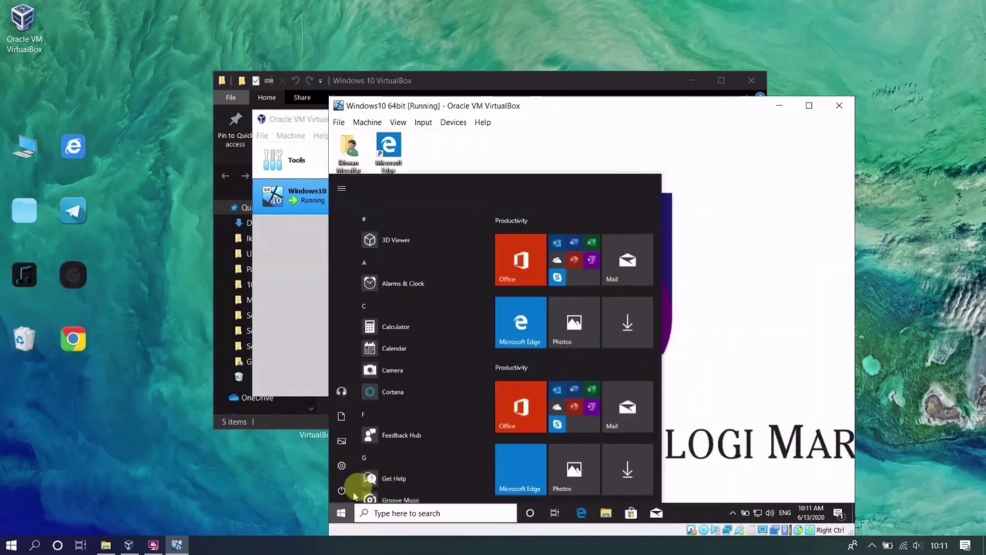
left_click(341, 465)
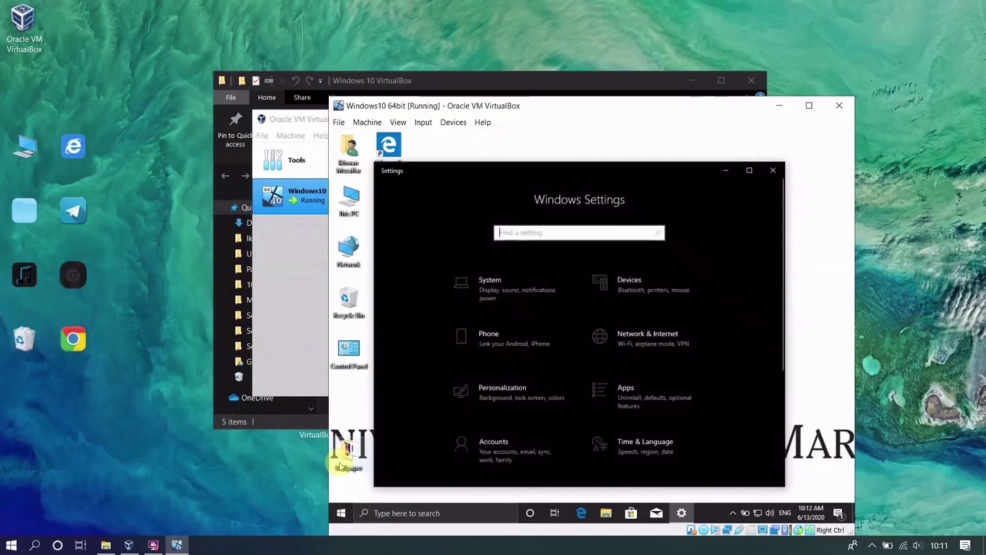
left_click(481, 462)
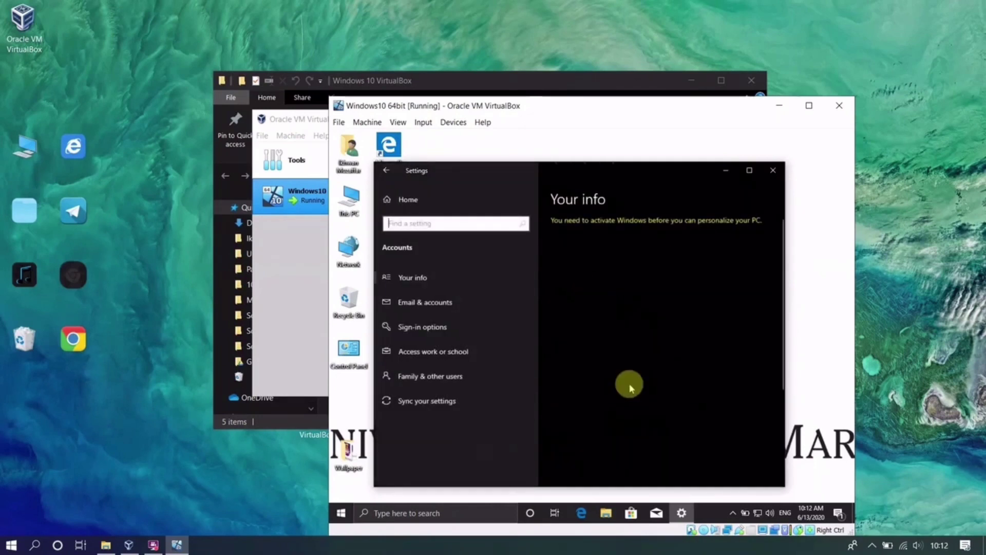
scroll(630, 386, "down", 5)
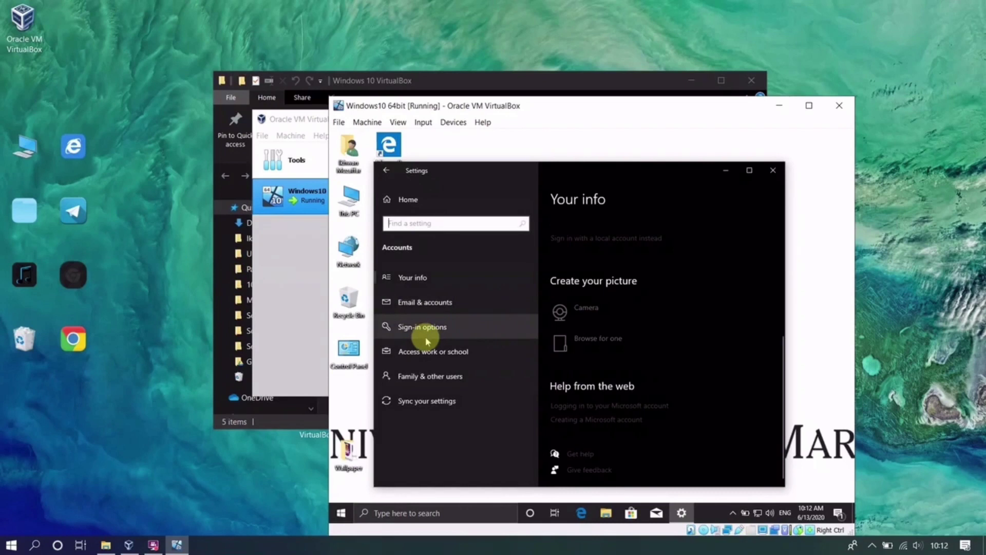
left_click(431, 373)
scroll(700, 348, "down", 3)
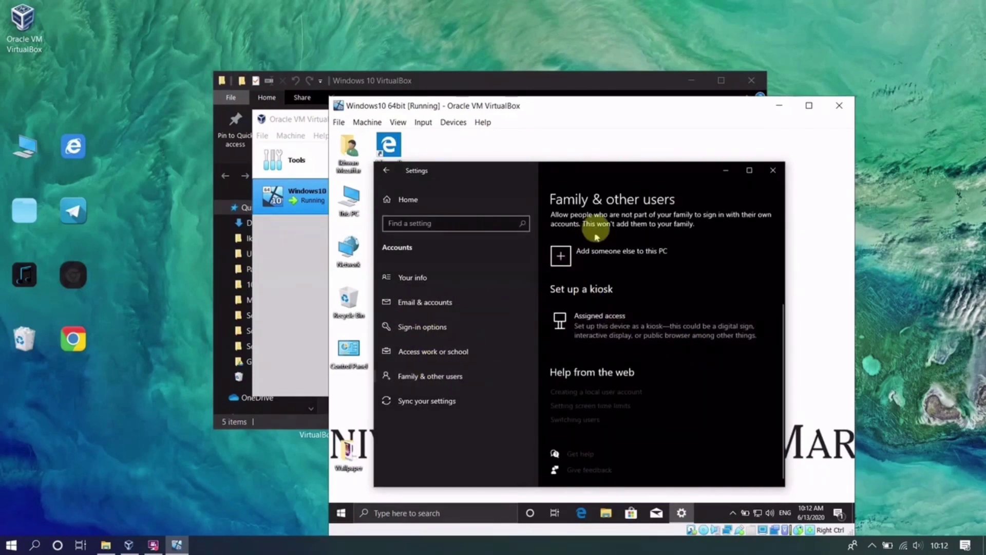
- Add a local user named Guest1 to this PC without a Microsoft account
scroll(623, 255, "up", 3)
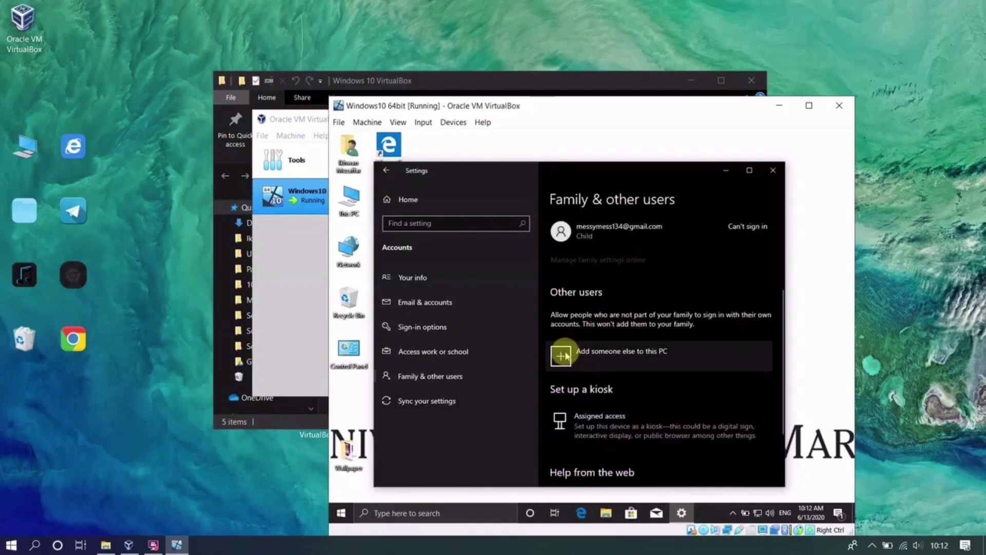
scroll(565, 352, "down", 2)
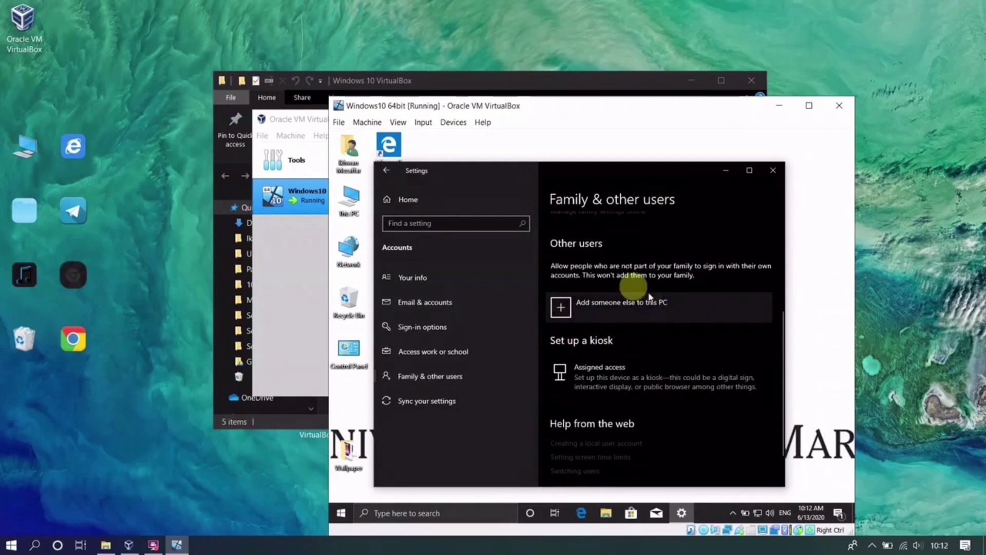
left_click(568, 310)
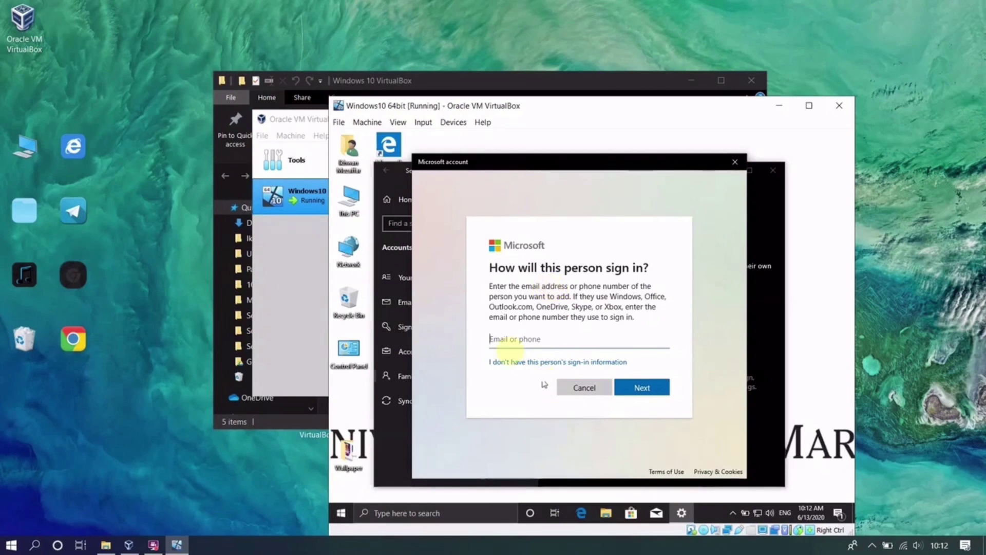
left_click(515, 364)
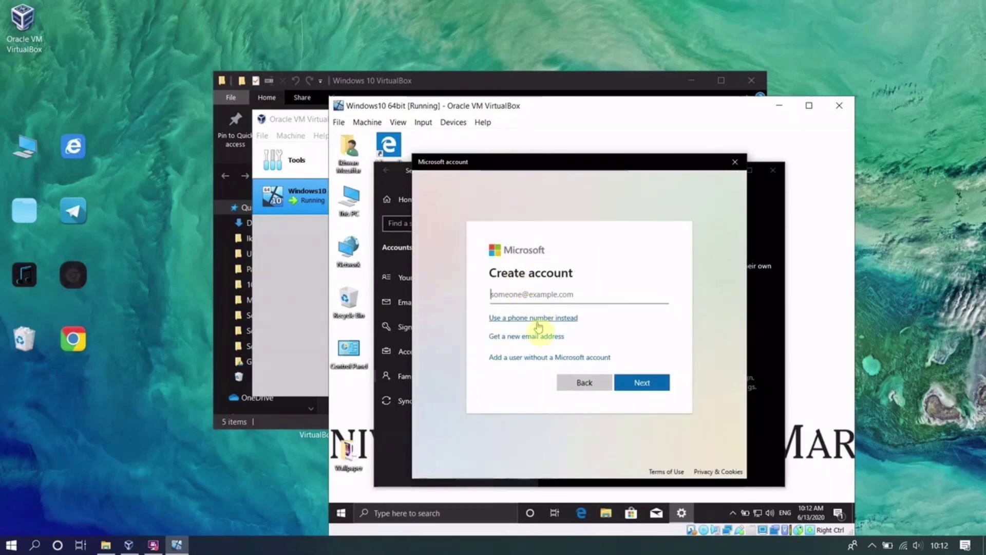
left_click(560, 360)
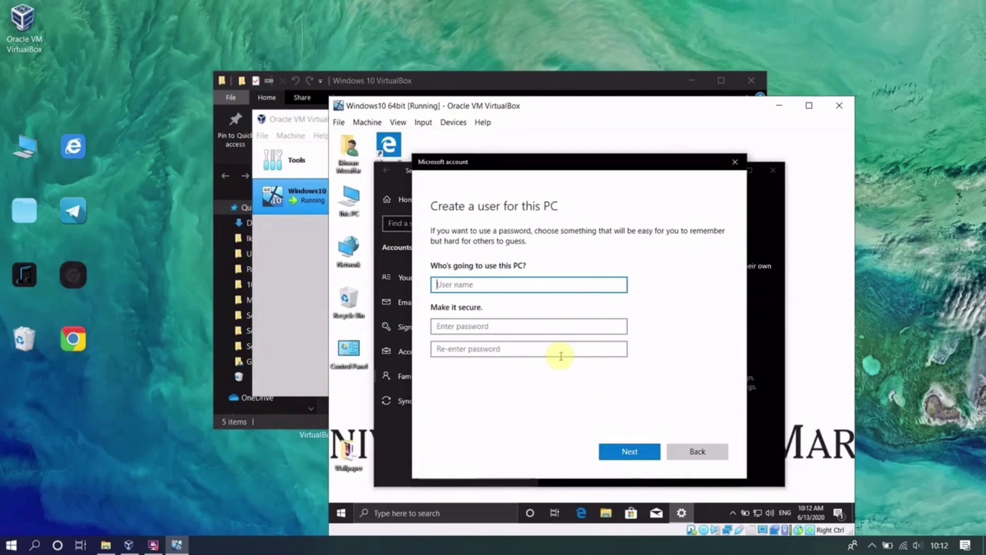
type("Gu")
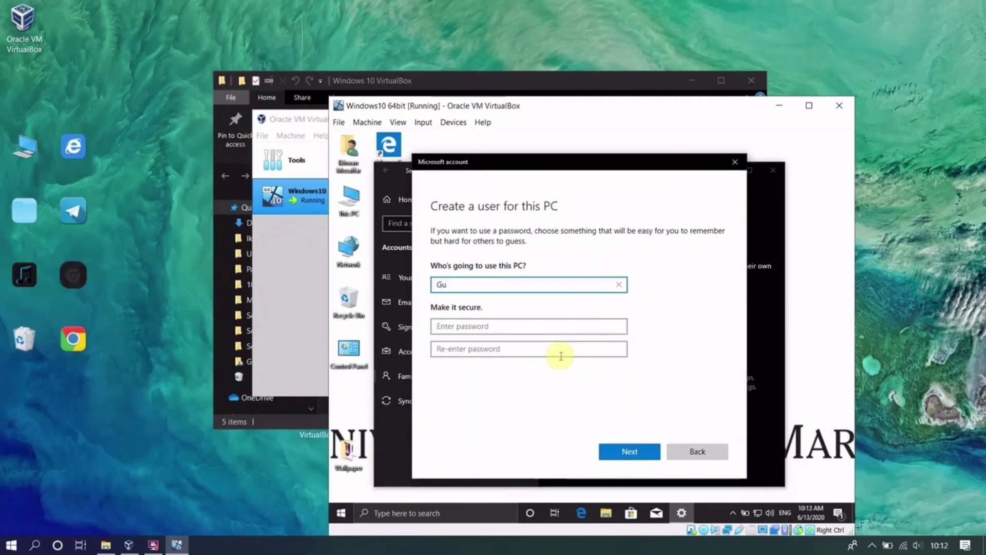
type("est")
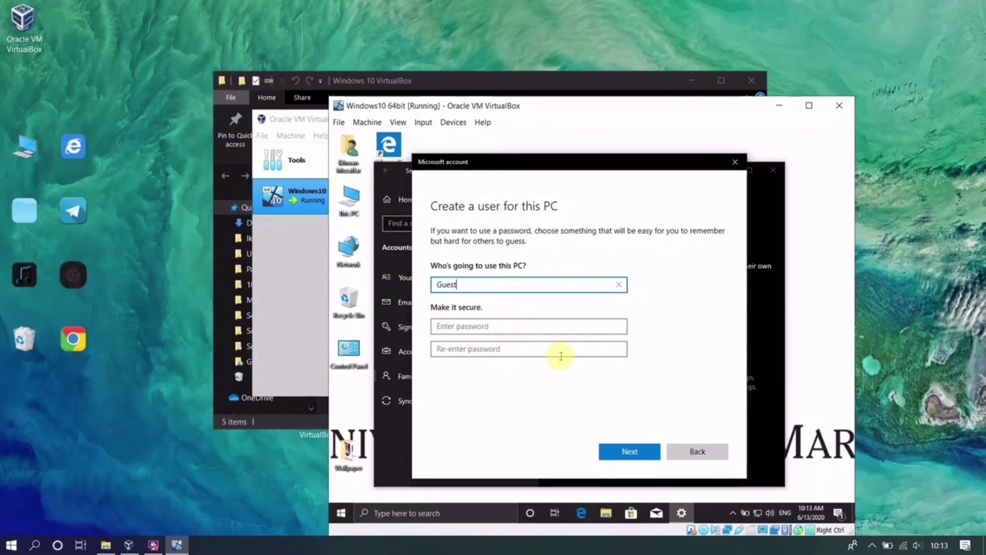
type("1")
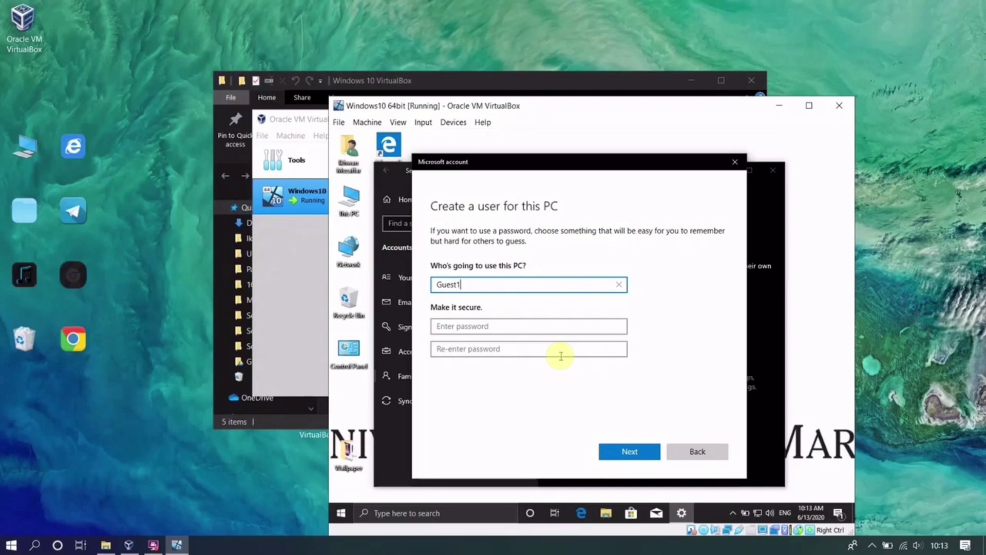
left_click(631, 451)
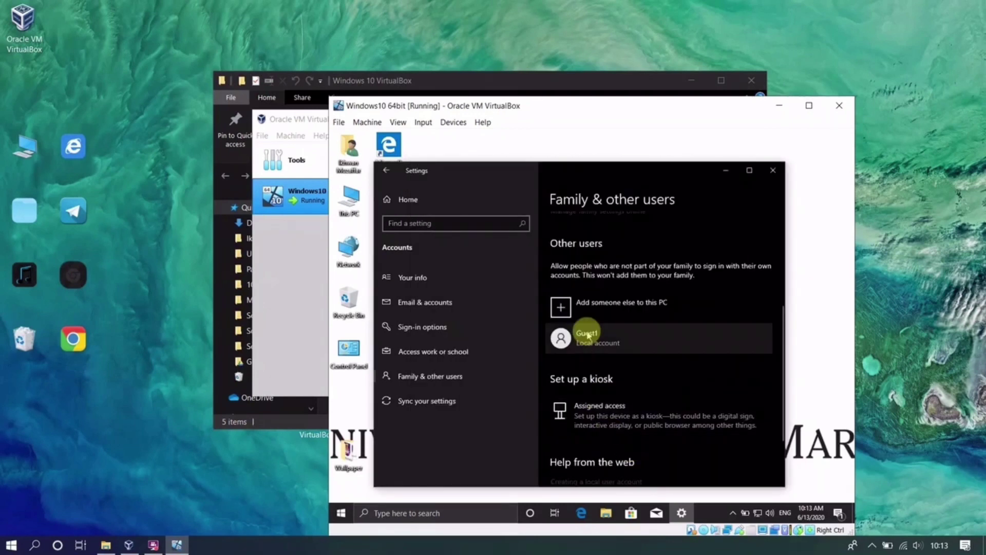
- Add a second local user Guest2 without a Microsoft account, then close Settings
left_click(585, 306)
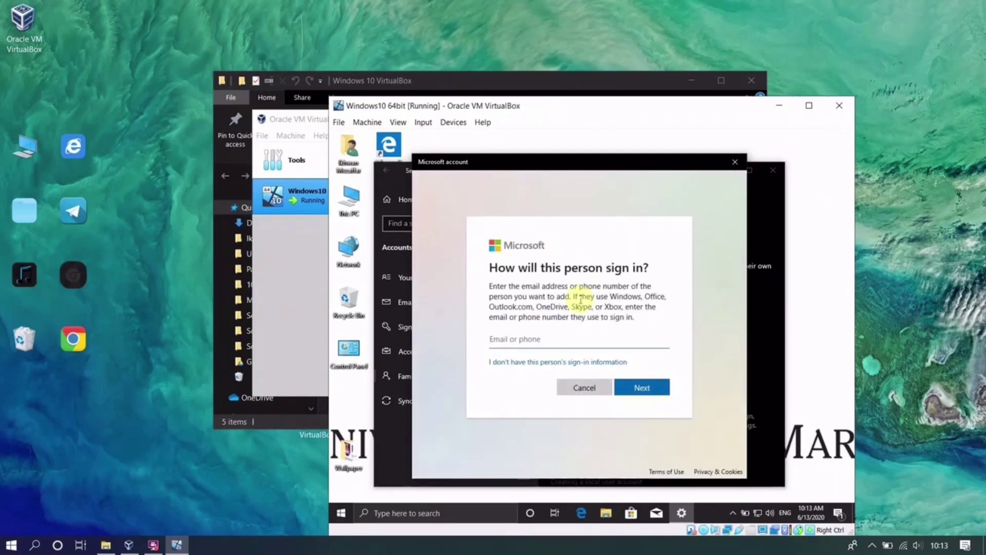
left_click(560, 364)
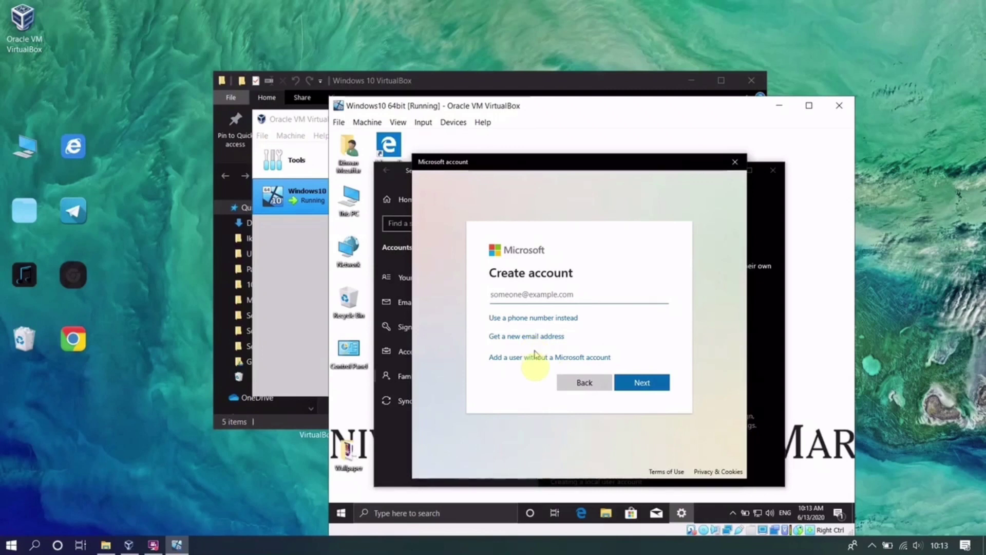
left_click(529, 357)
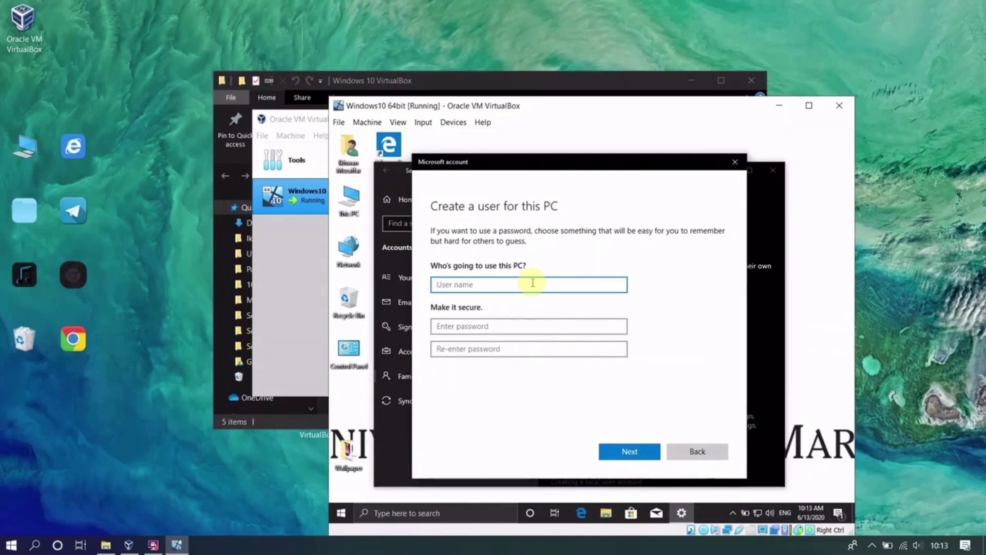
type("Guest2")
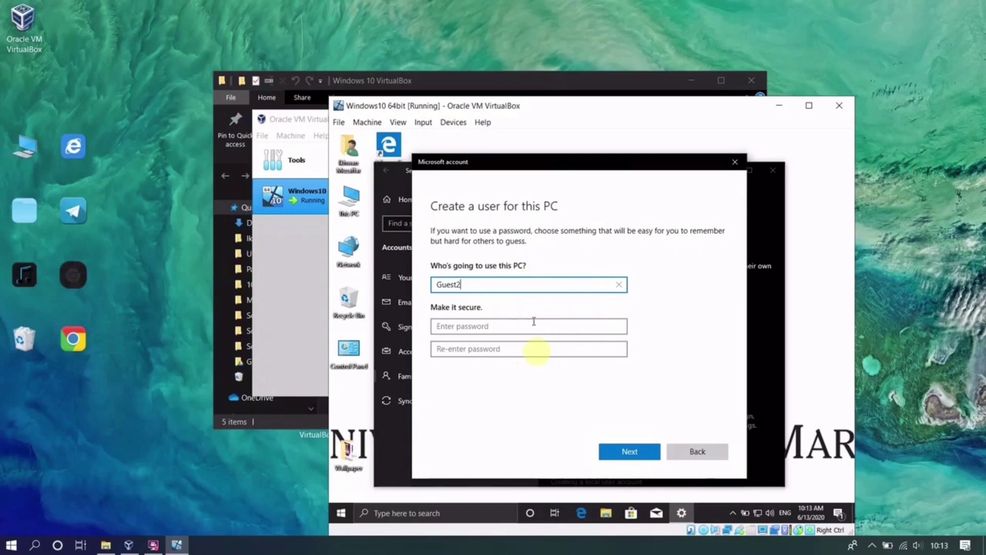
left_click(638, 459)
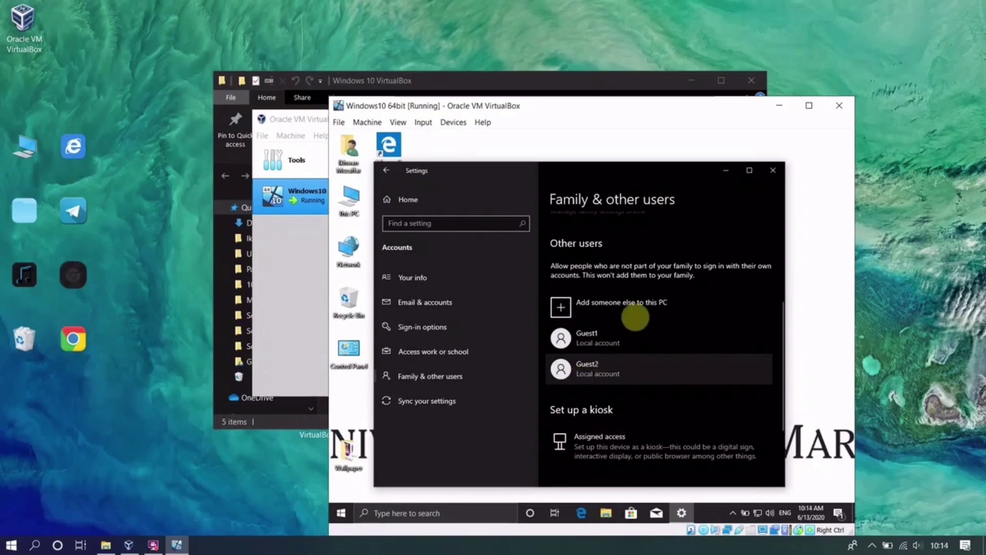
left_click(773, 171)
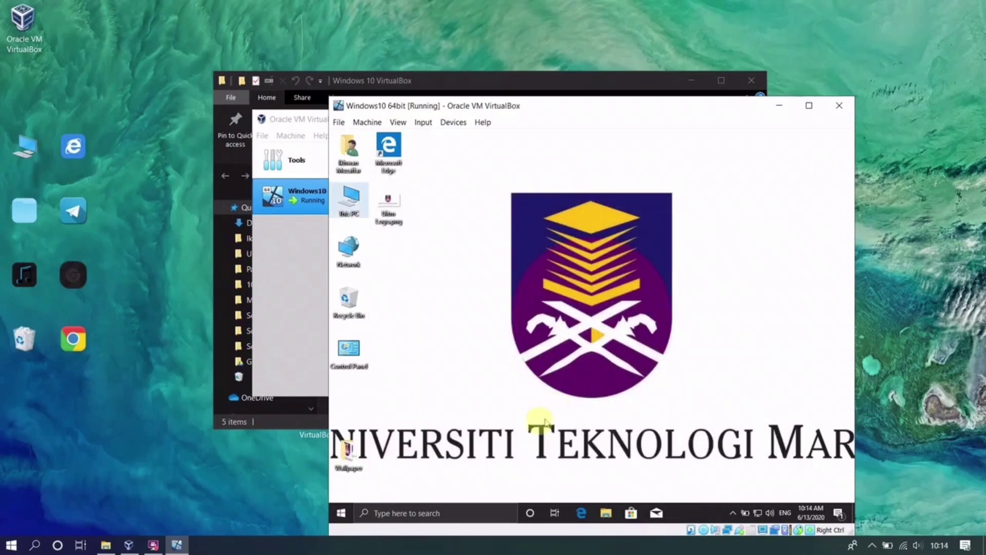
right_click(345, 511)
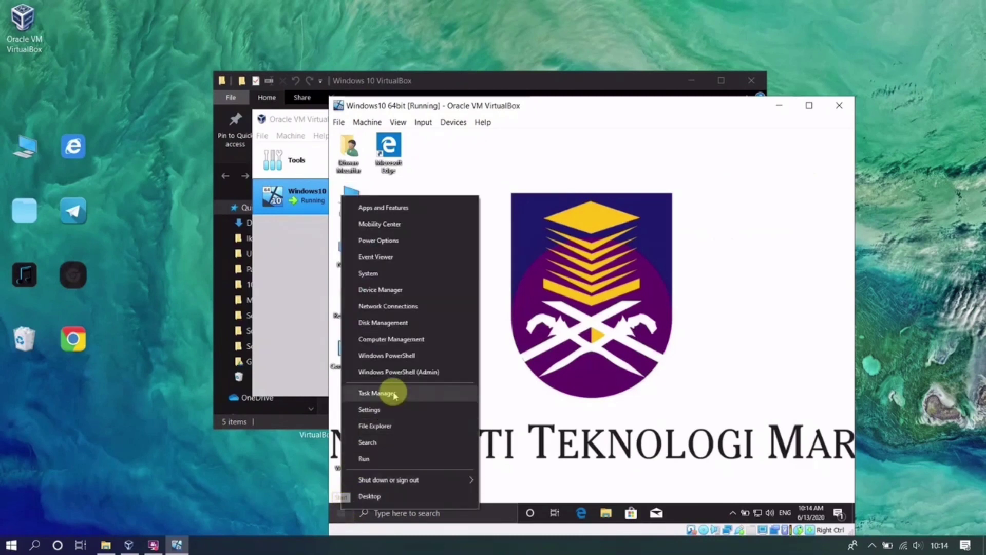
- Open Computer Management and list the Groups folder under Local Users and Groups
left_click(394, 341)
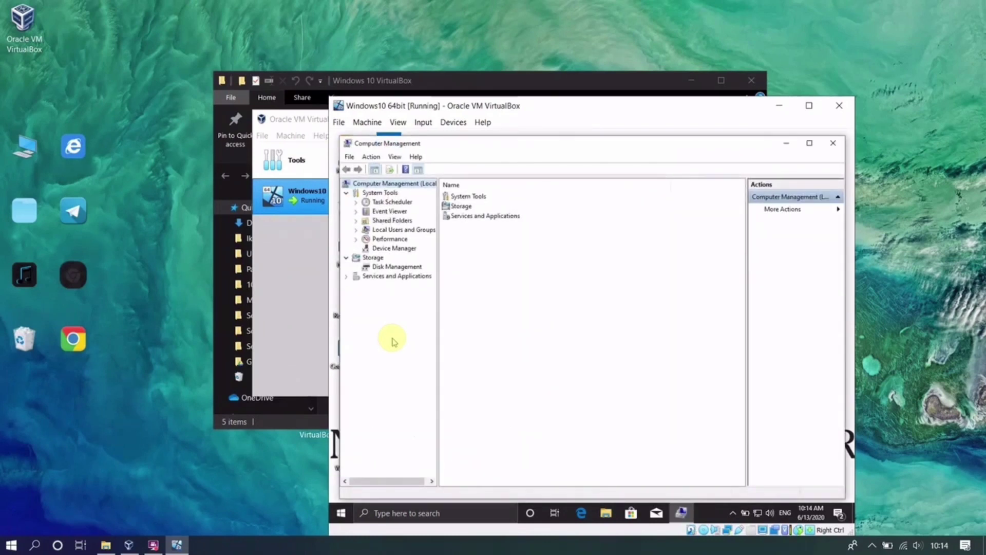
left_click(396, 230)
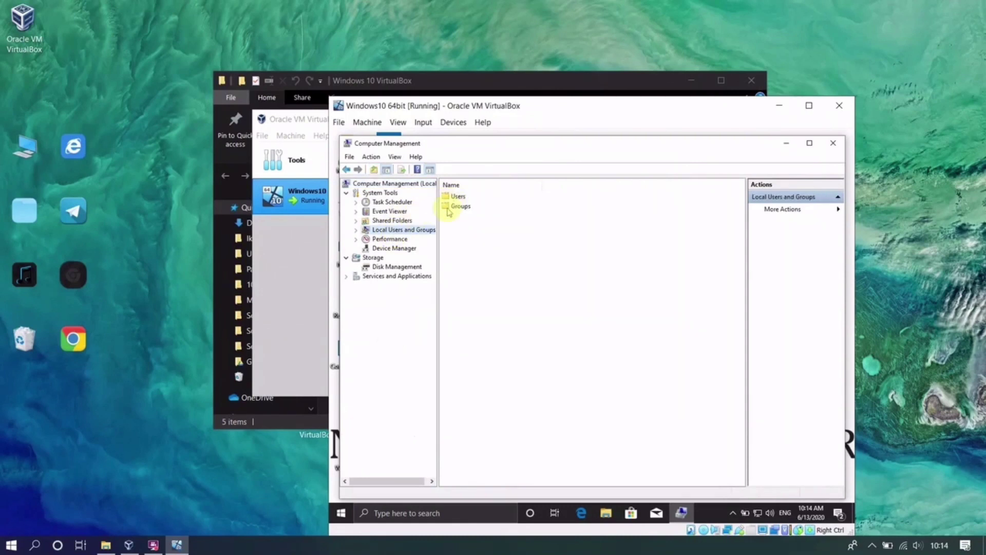
double_click(448, 208)
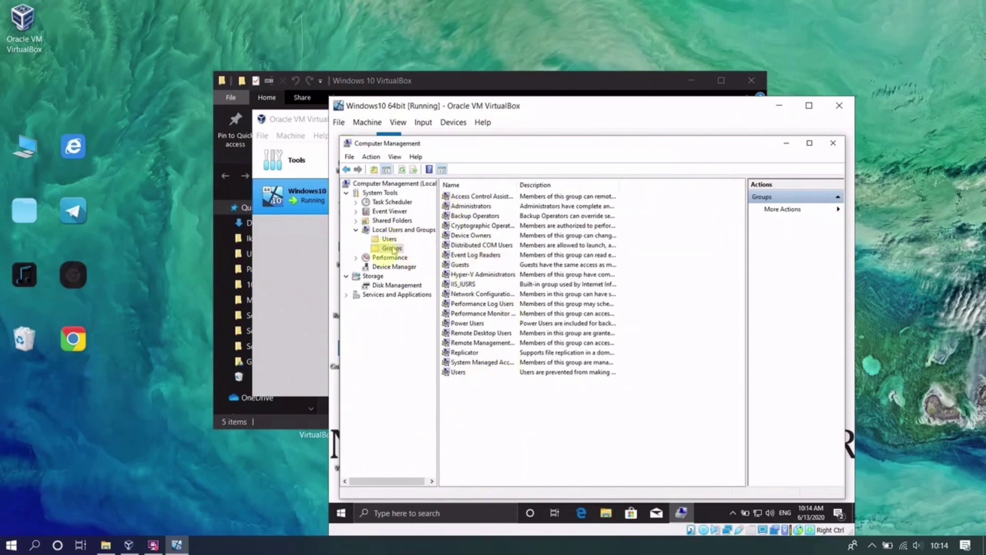
- Try creating group Guest, description Tutorial, with members Guest1 and Guest2
right_click(386, 257)
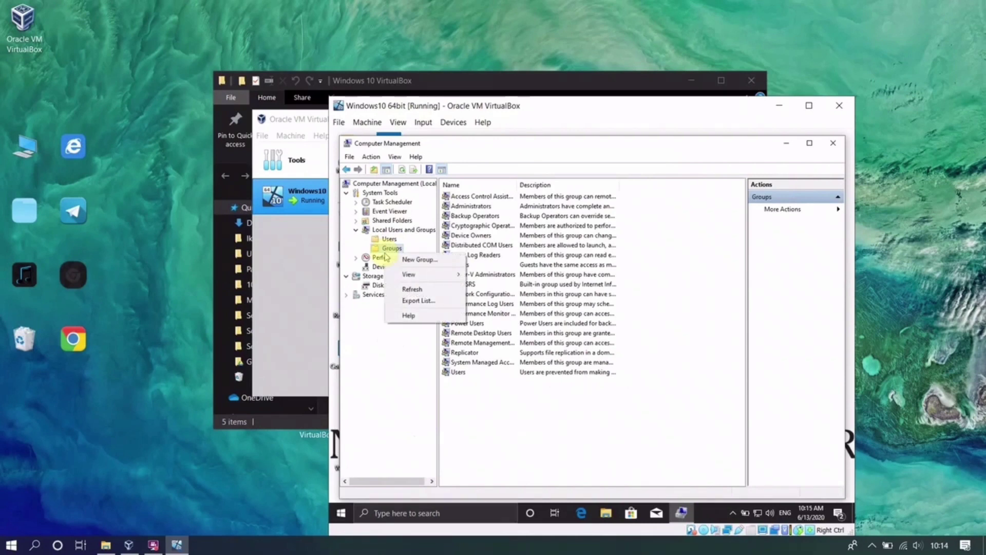
left_click(419, 260)
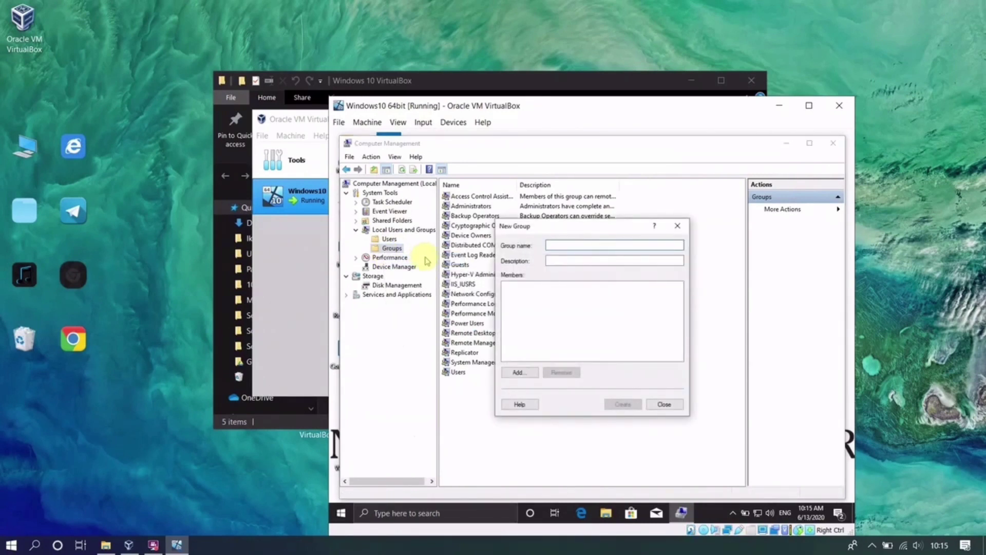
type("Gu")
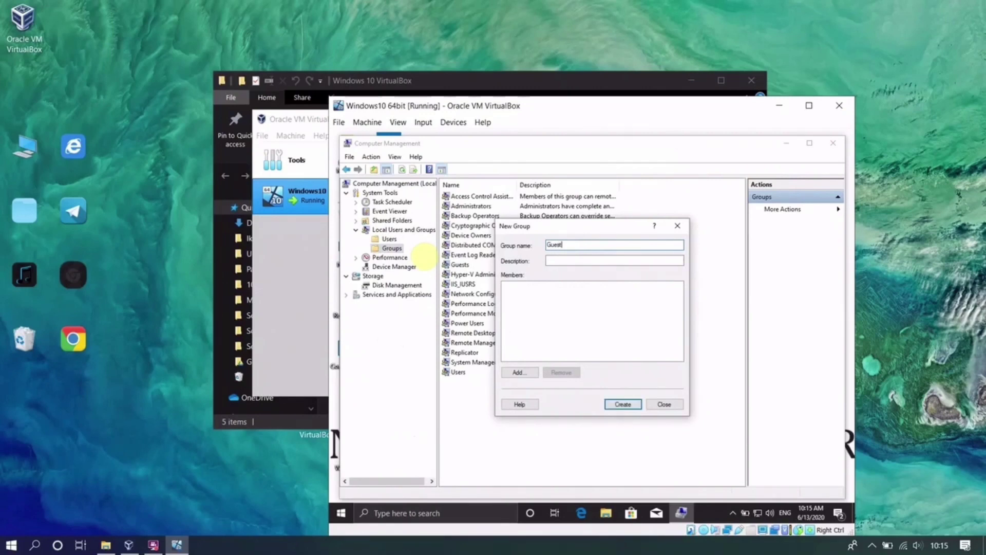
type("est")
left_click(513, 372)
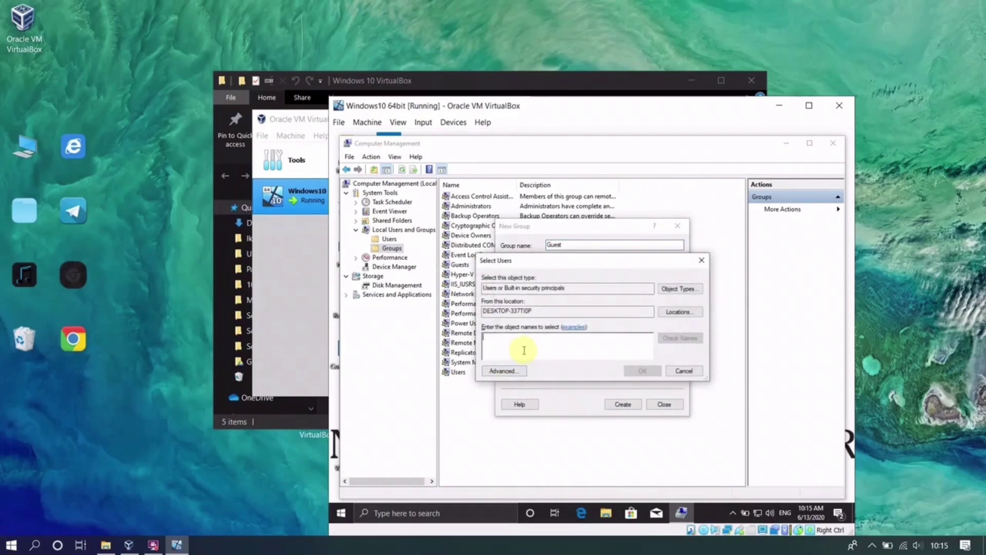
type("Gu")
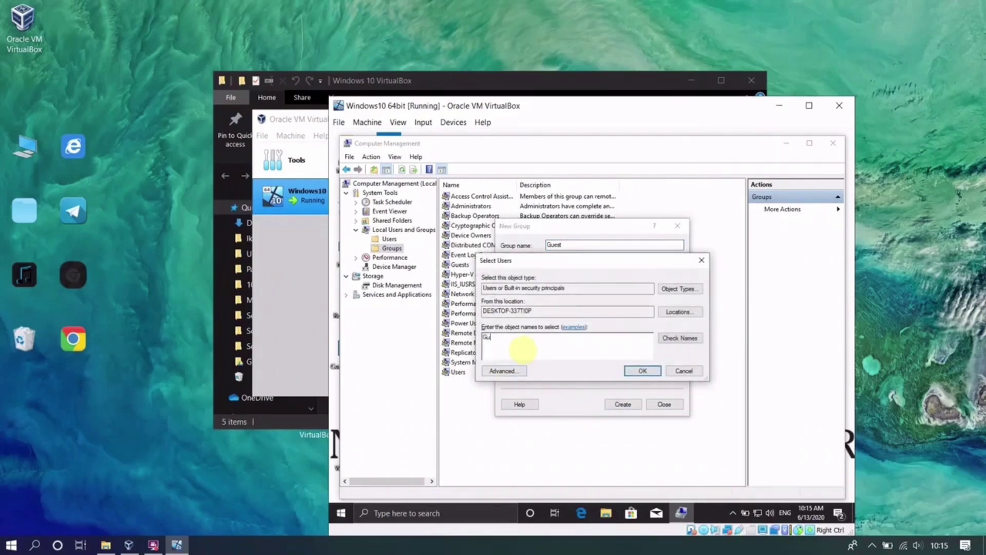
type("est1")
left_click(681, 339)
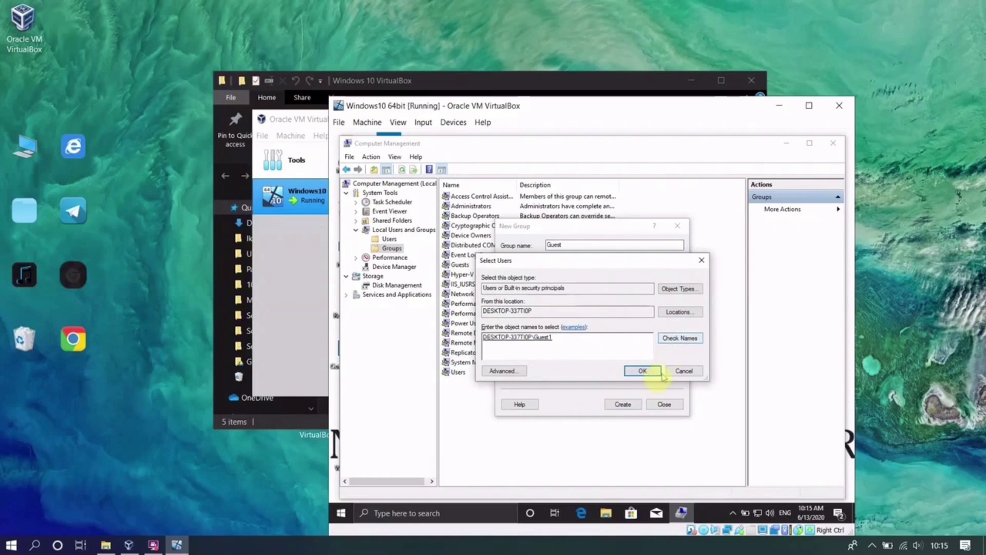
left_click(652, 371)
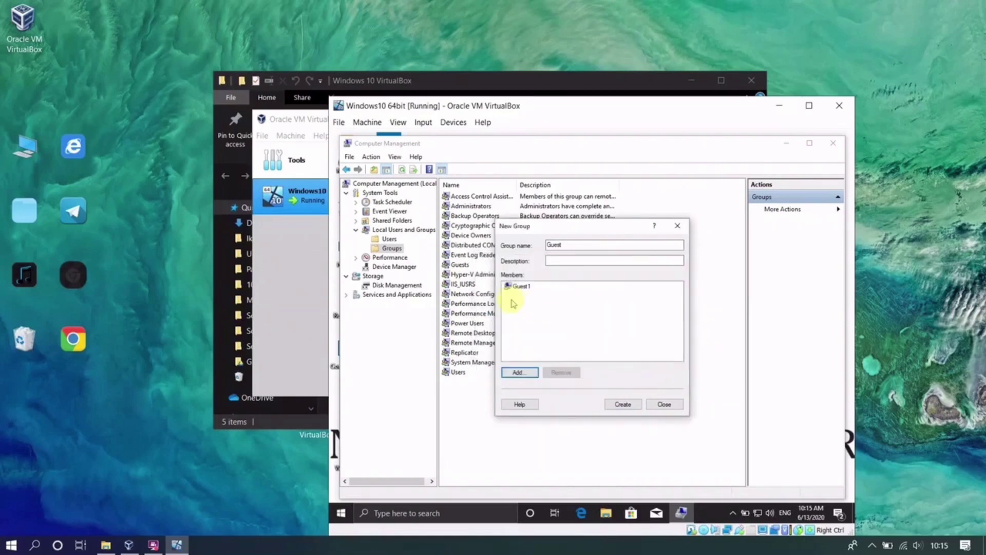
left_click(566, 259)
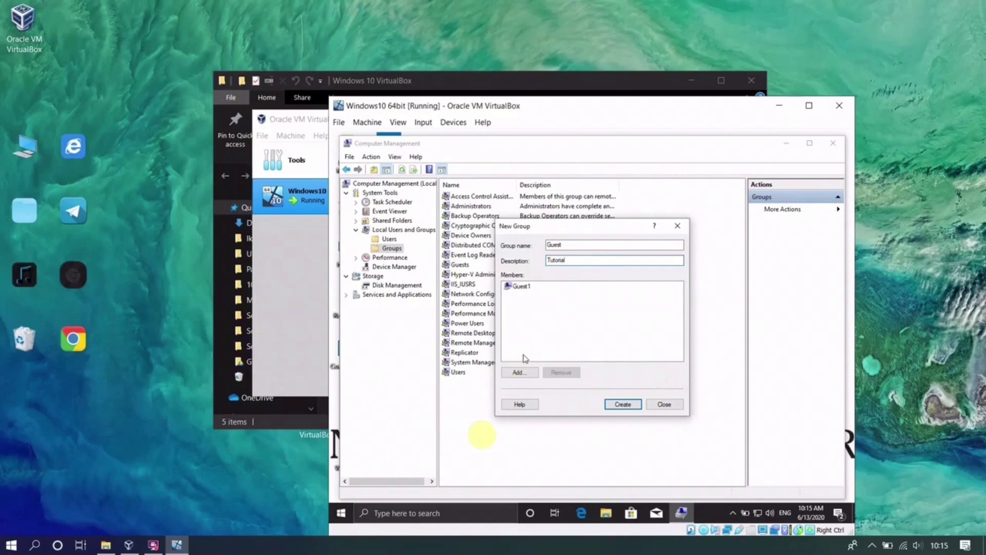
left_click(519, 373)
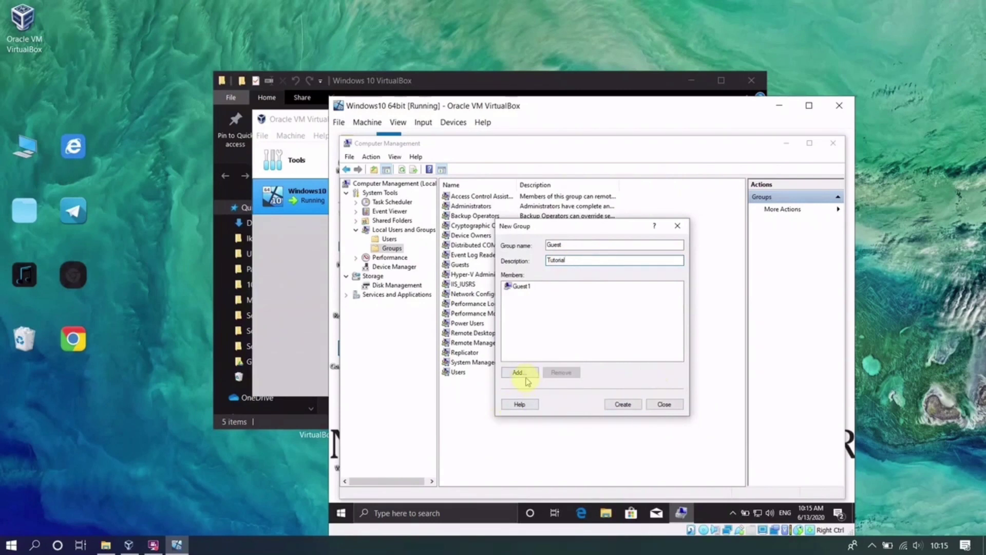
type("Guest2")
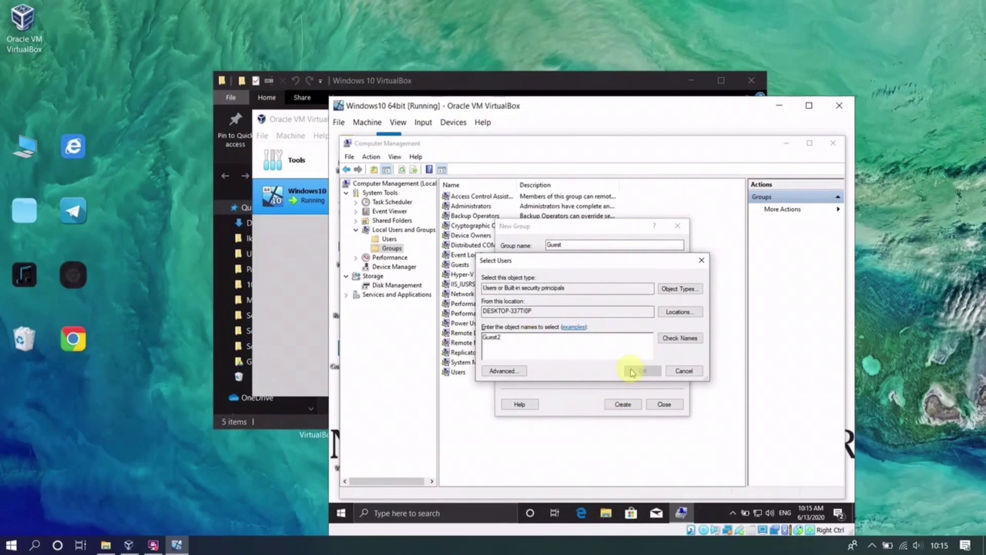
left_click(634, 371)
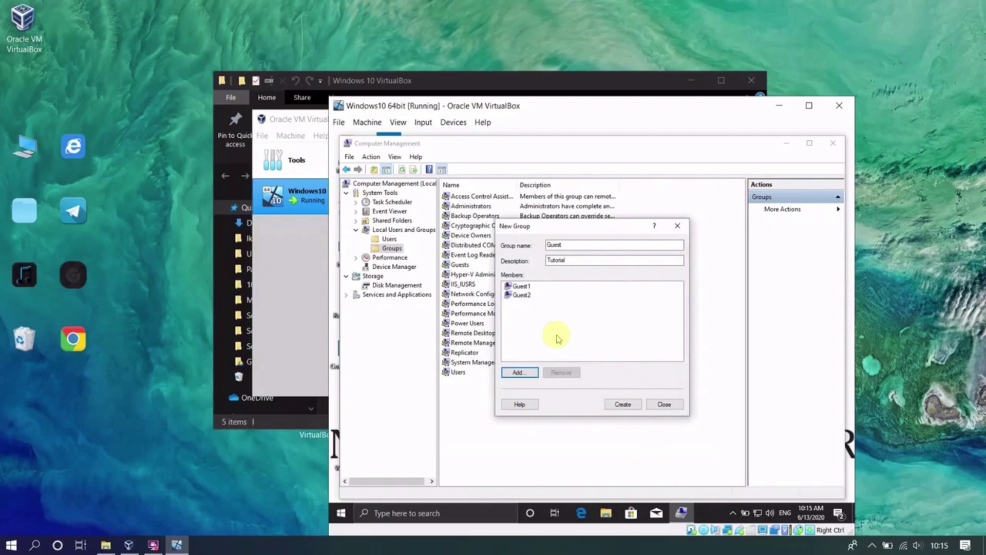
left_click(622, 404)
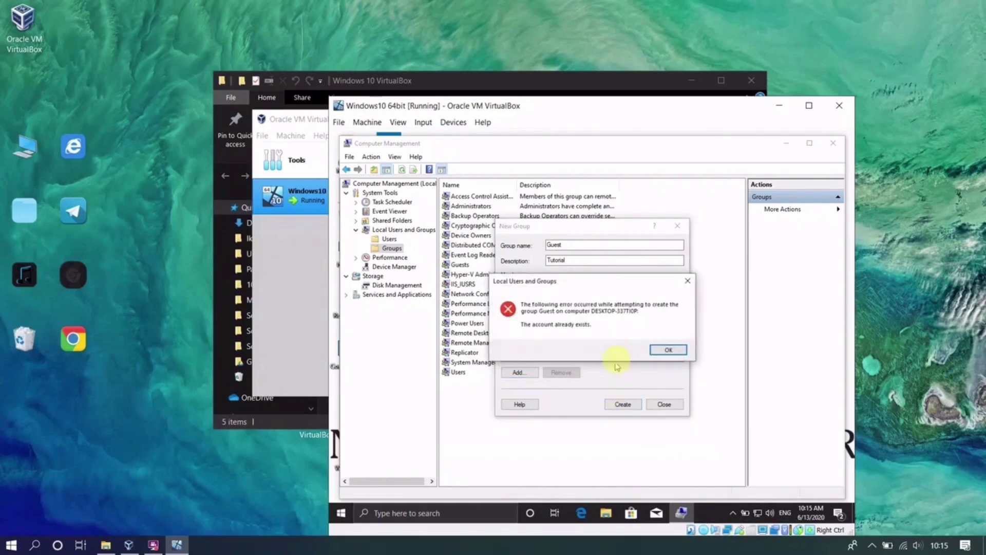
- Dismiss the error, rename the group to GuestRoom and create it, then close Computer Management
left_click(663, 349)
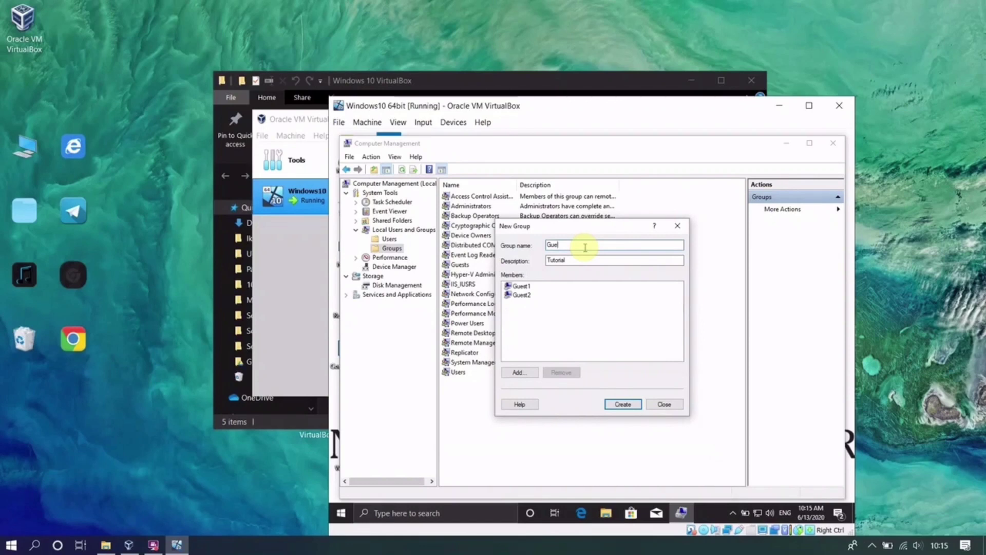
type("stRoom")
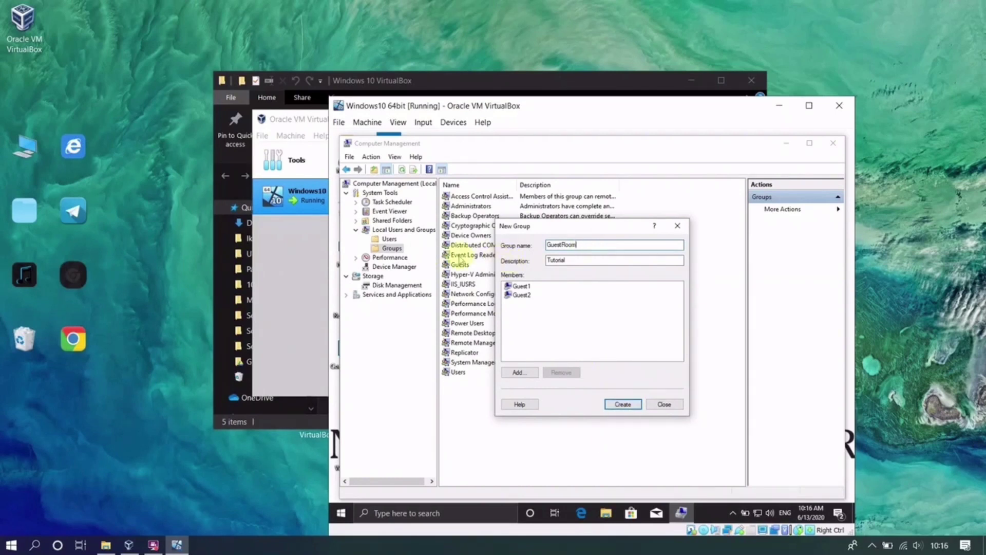
left_click(612, 403)
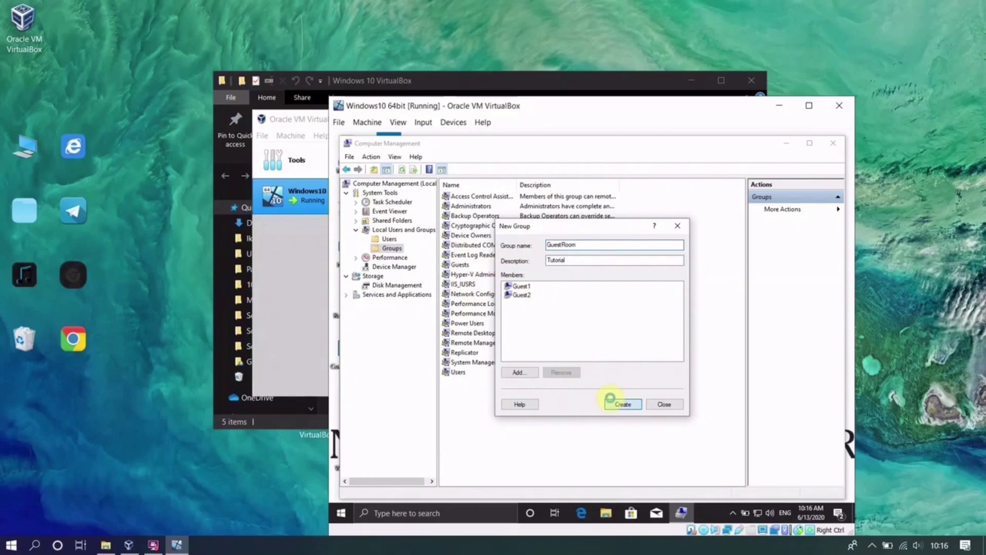
left_click(679, 226)
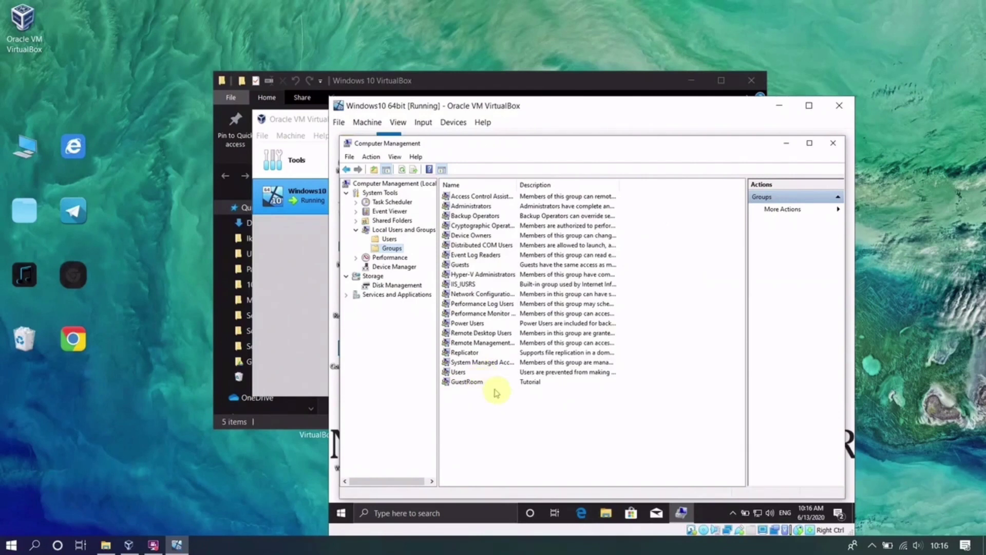
left_click(834, 146)
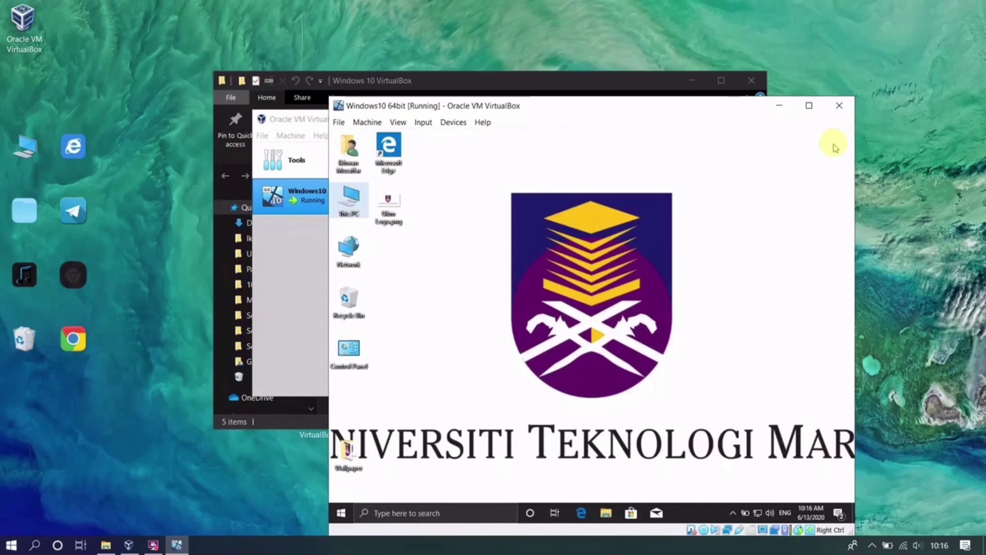
- Share the desktop Wallpaper folder with Guest1 and Guest2 on the private network
right_click(361, 465)
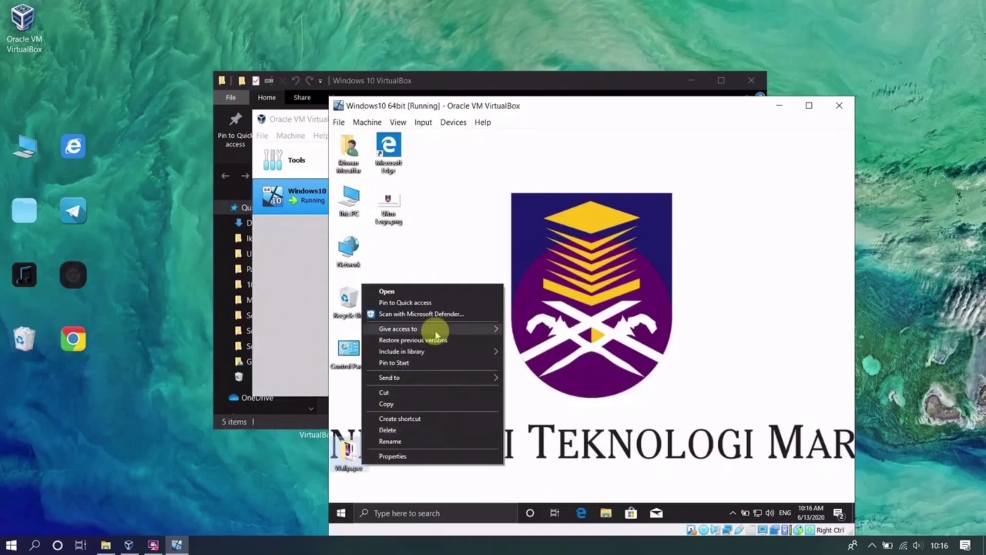
mouse_move(436, 332)
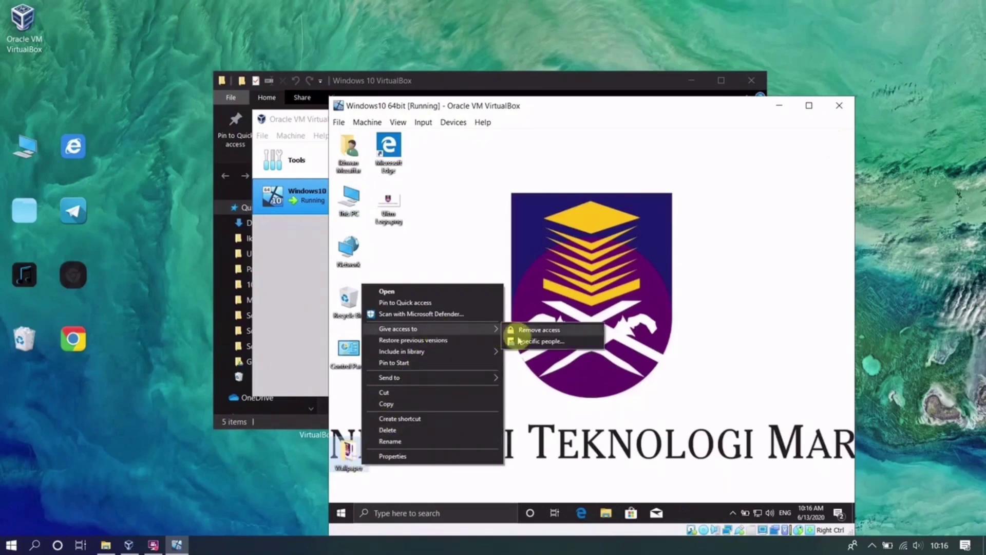
left_click(534, 342)
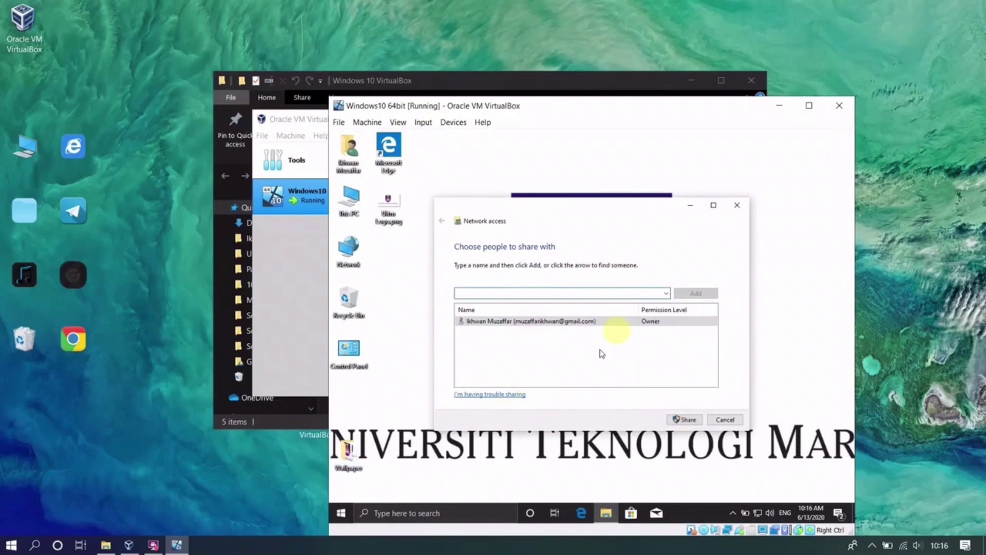
left_click(666, 293)
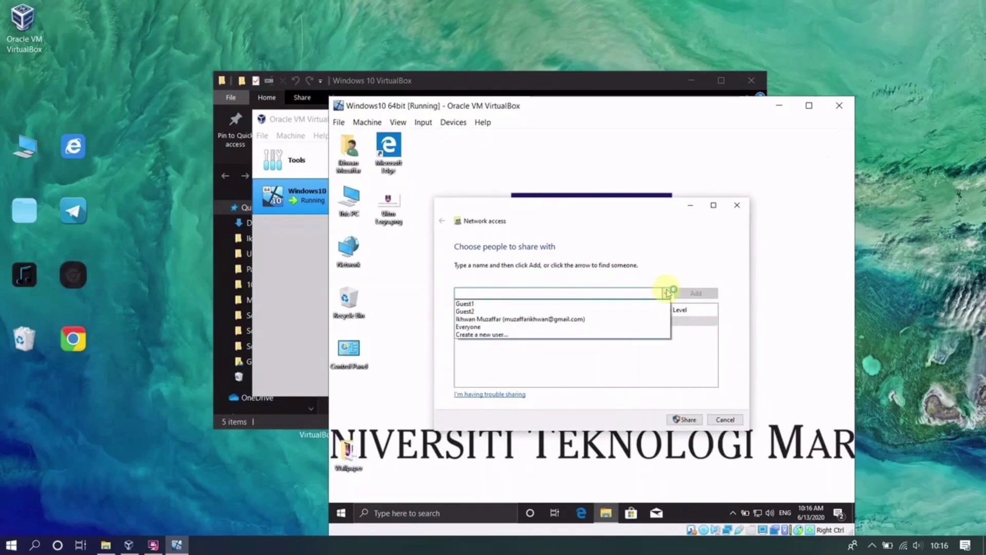
left_click(574, 304)
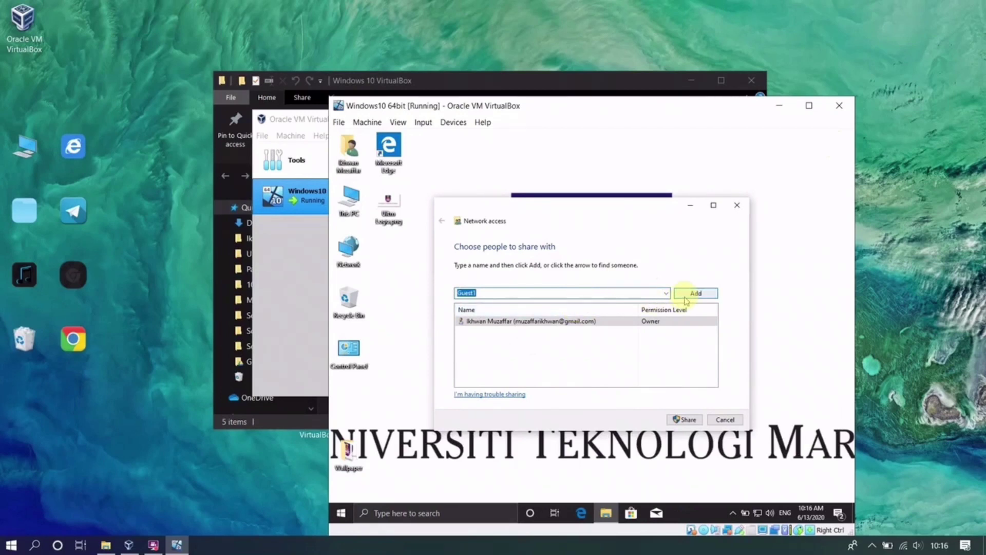
left_click(685, 298)
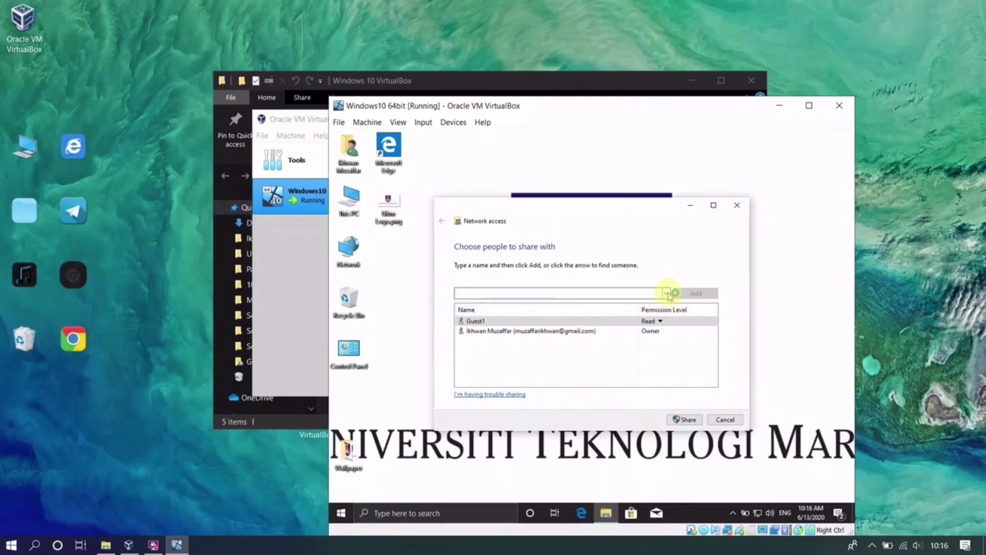
left_click(666, 292)
left_click(642, 311)
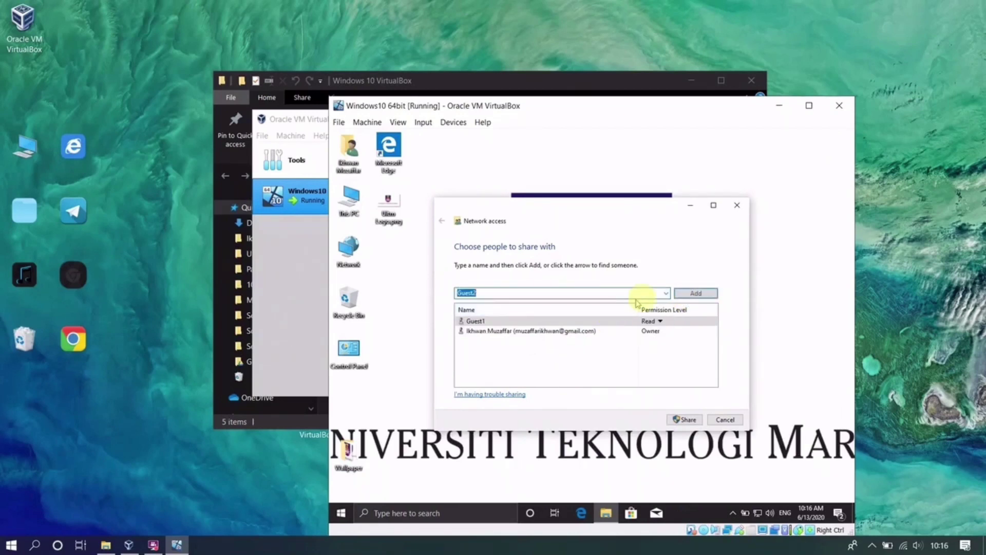
left_click(691, 294)
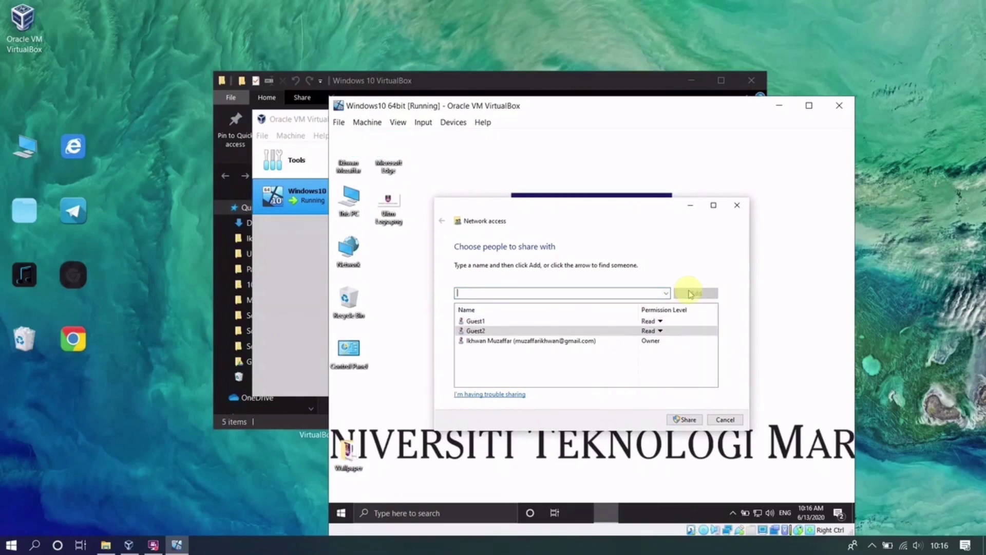
left_click(689, 419)
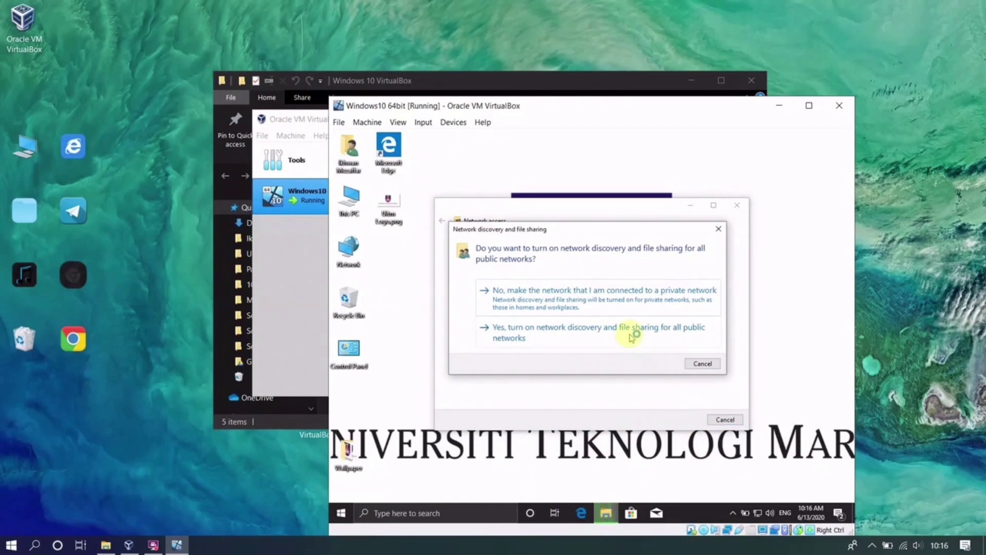
left_click(642, 307)
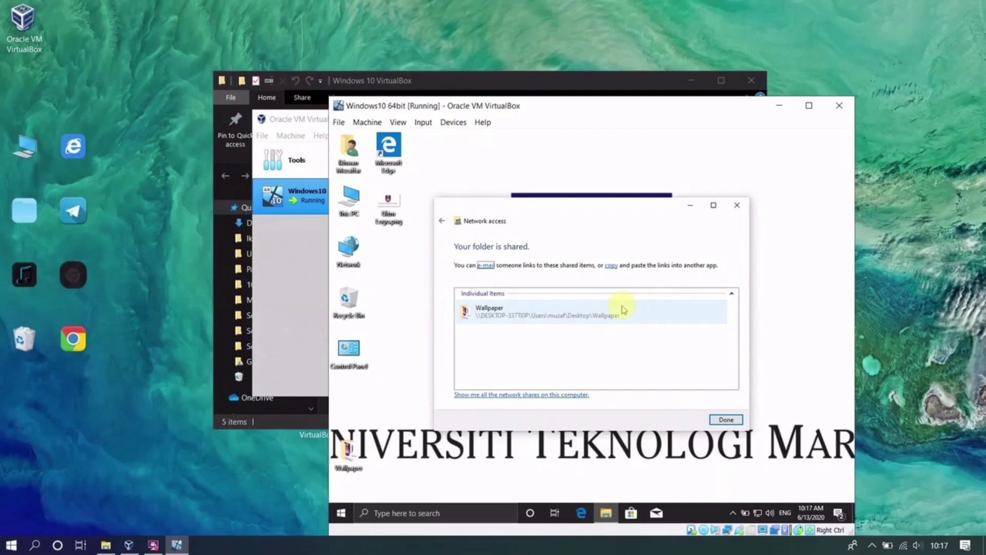
left_click(723, 419)
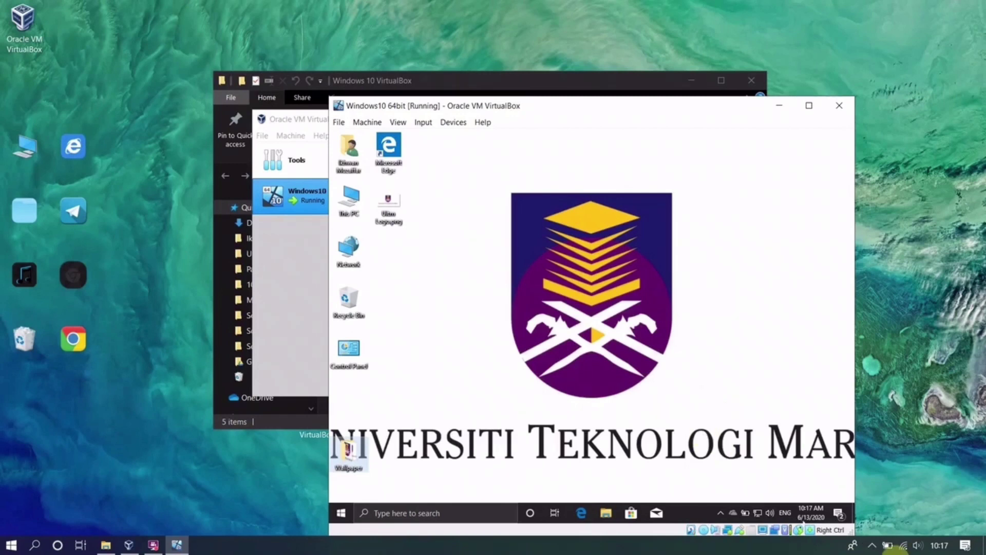
left_click(695, 513)
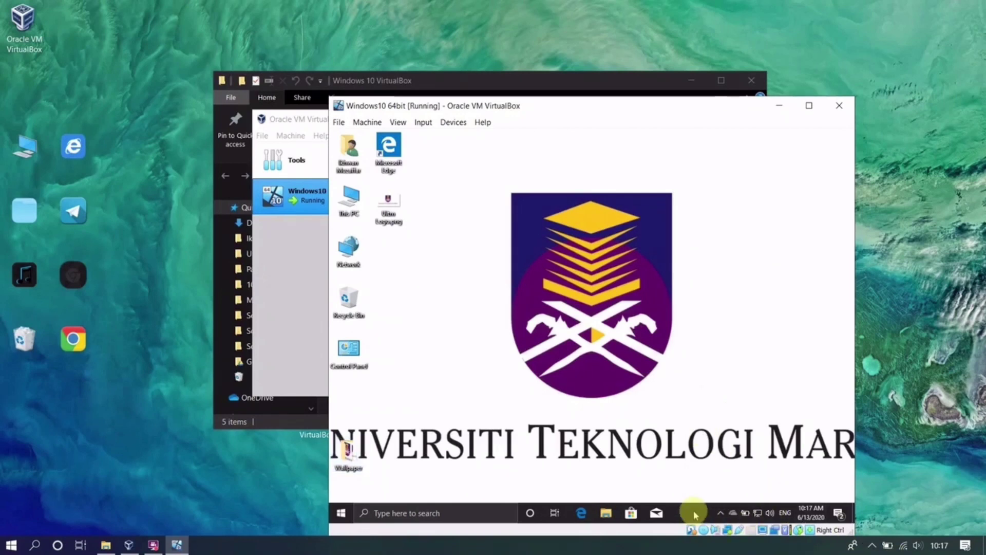
right_click(693, 510)
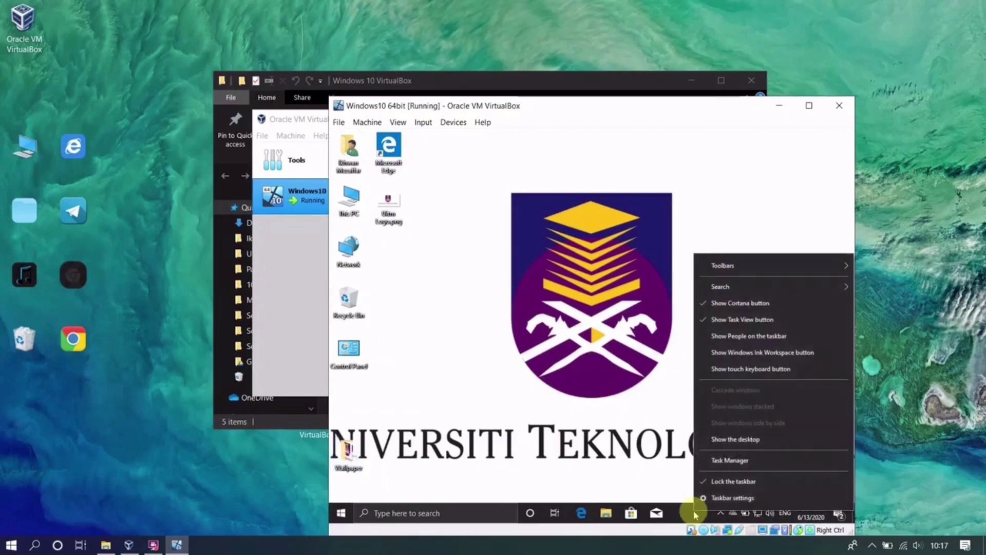
left_click(734, 460)
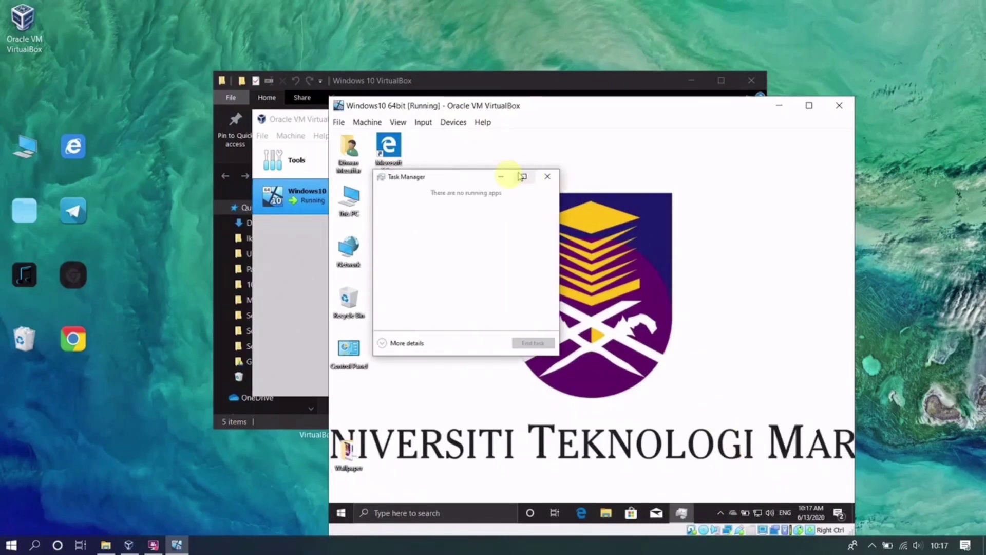
left_click(382, 345)
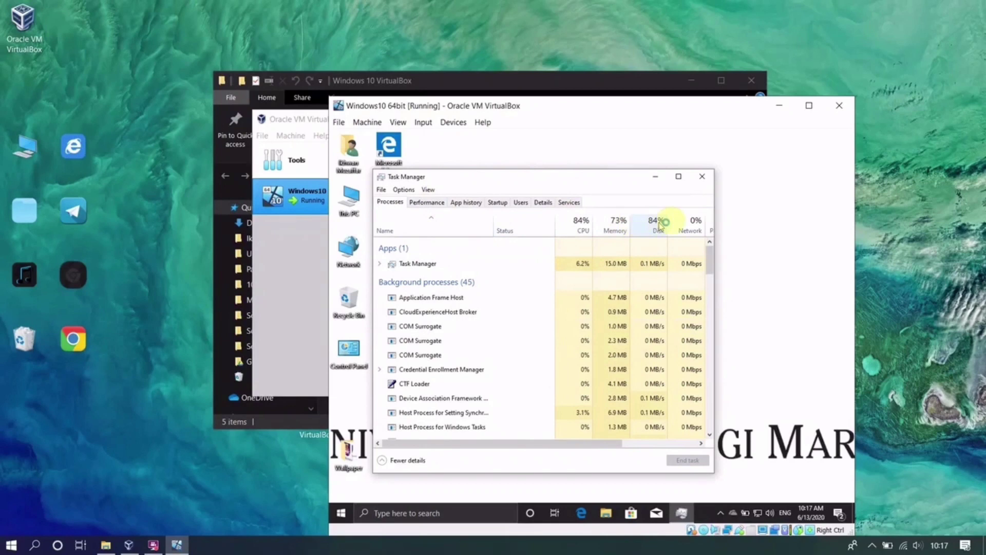
left_click(432, 205)
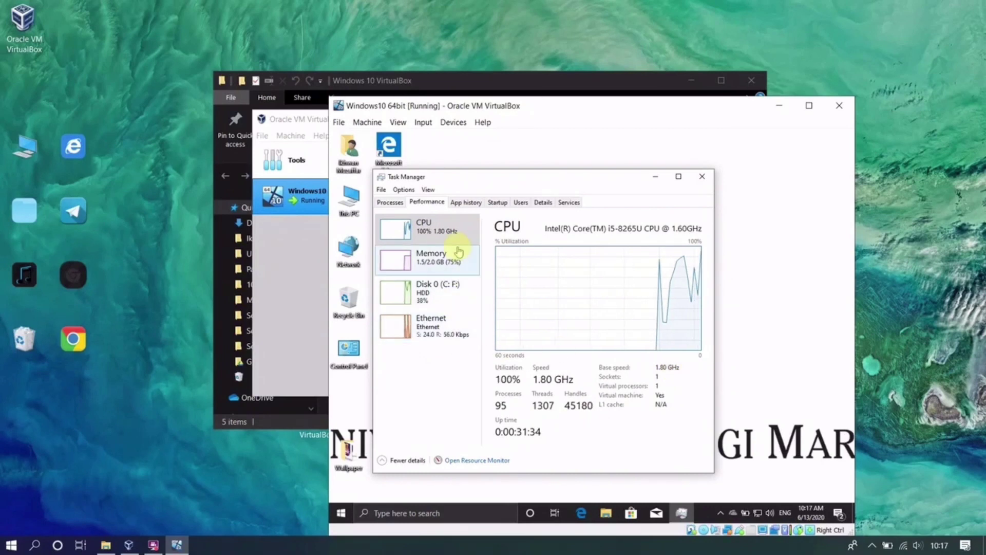
left_click(445, 263)
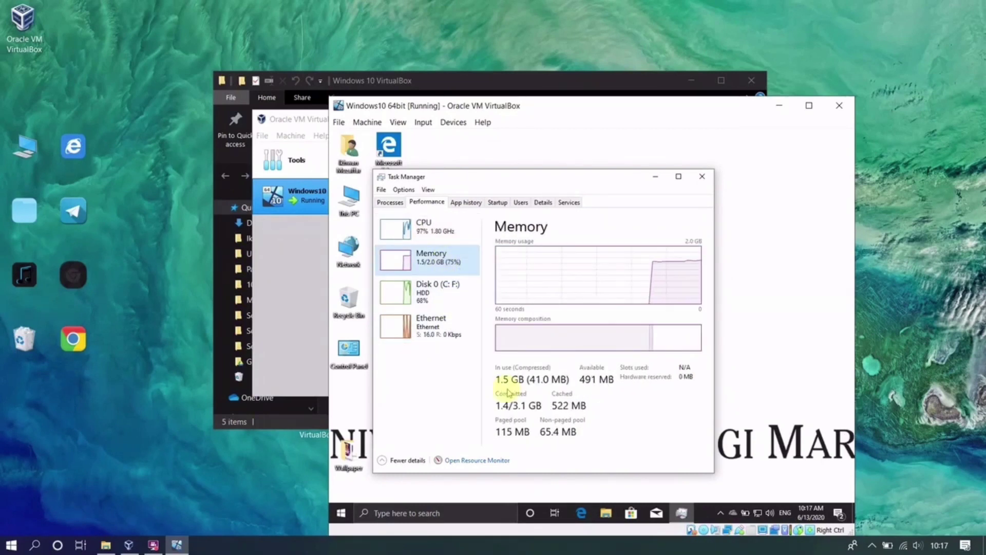
left_click(445, 291)
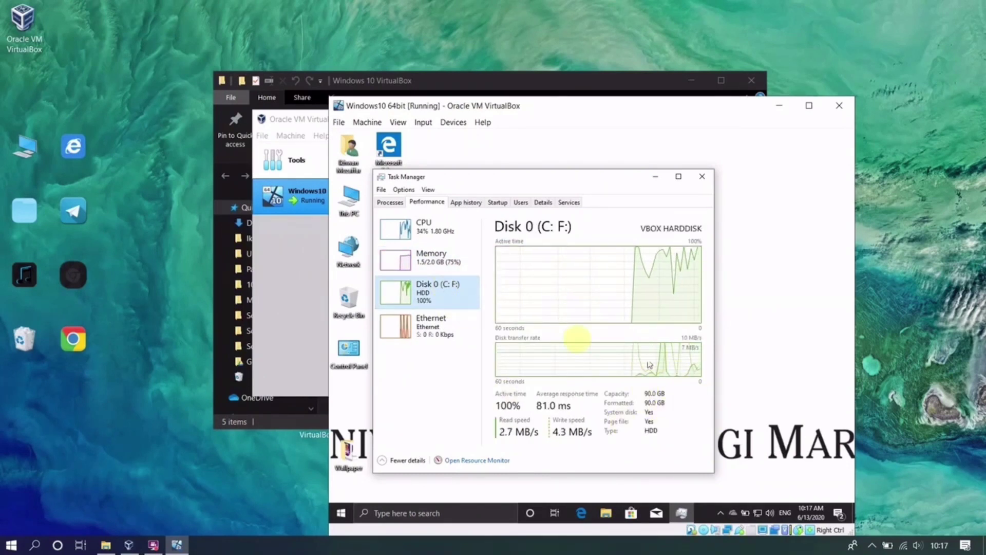
left_click(459, 330)
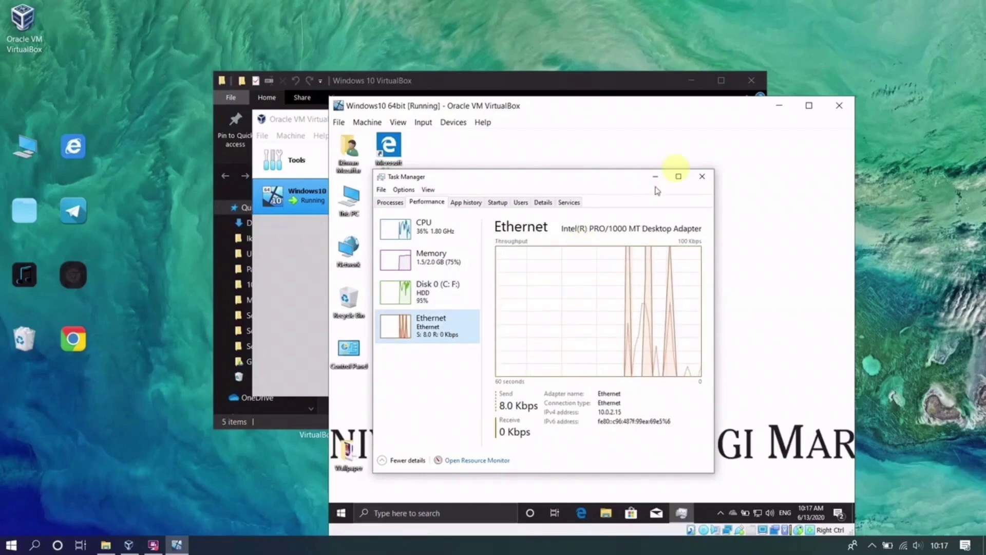
left_click(701, 177)
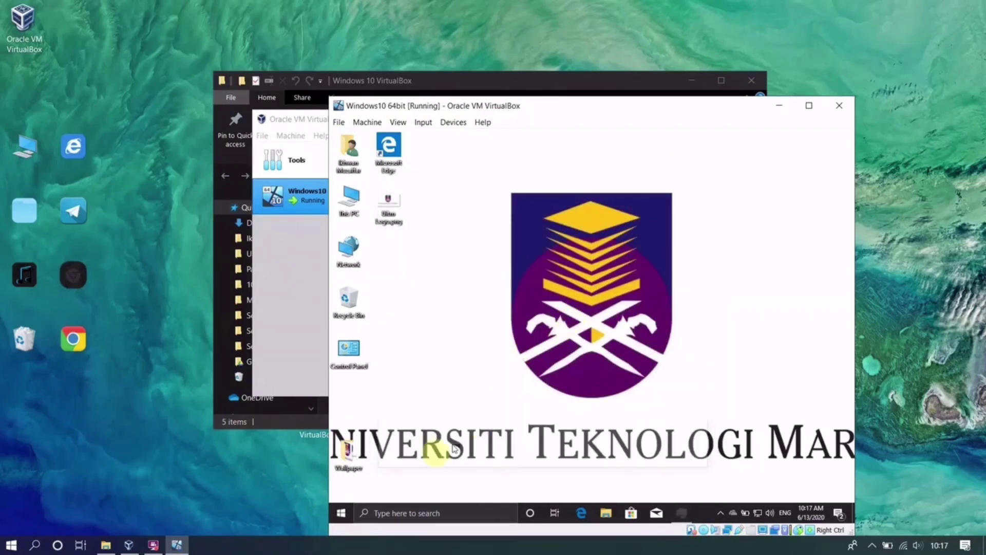
right_click(341, 512)
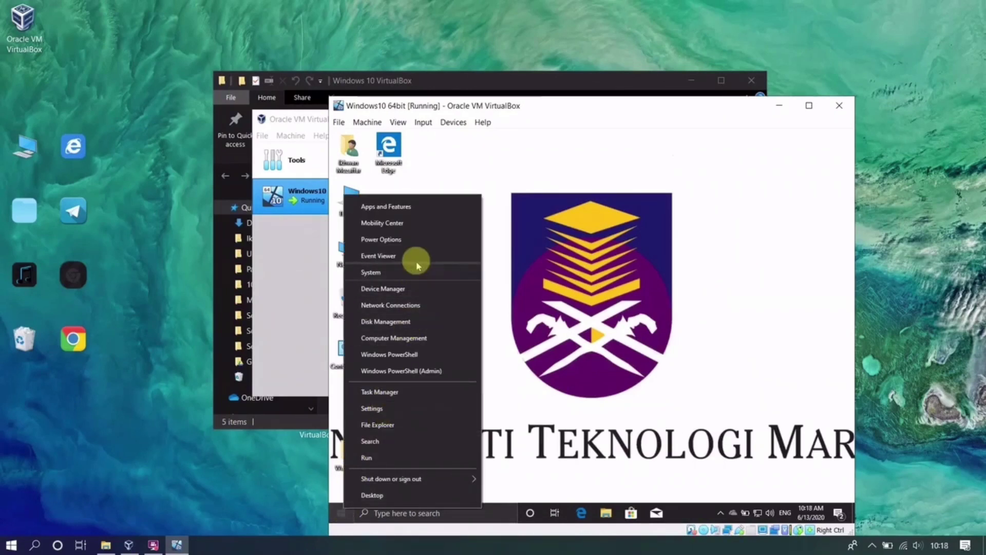
left_click(398, 291)
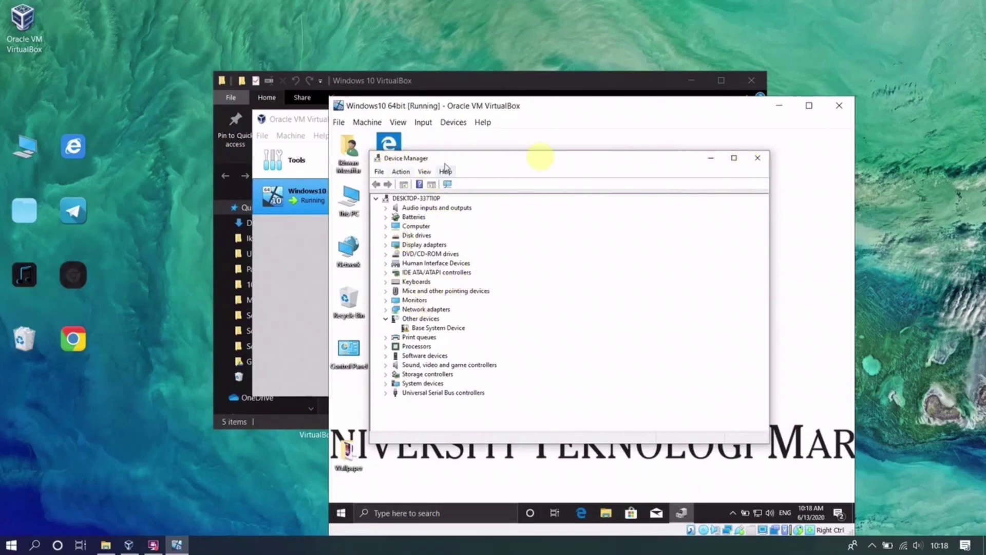
left_click(759, 160)
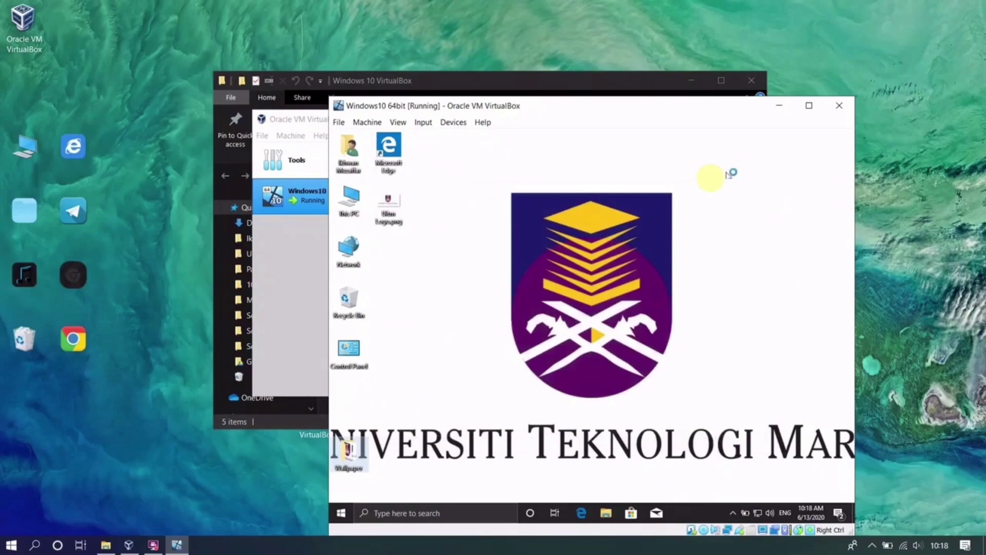